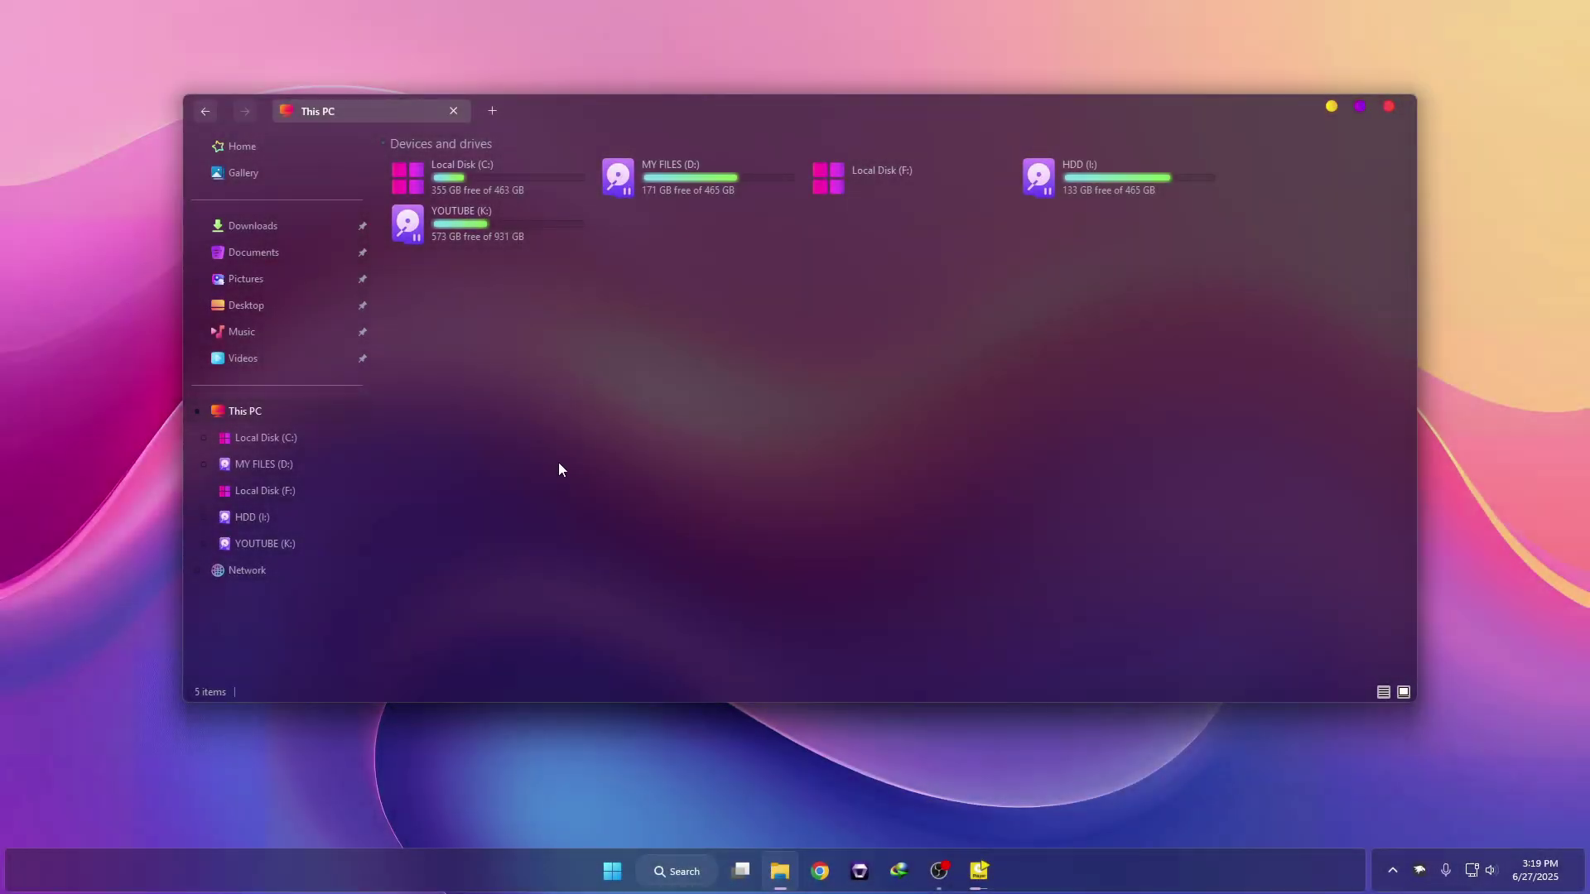
- Open Local Disk (C:) and maximize the Explorer window to fill the screen
{"action": "left_click_drag", "start_coordinate": [720, 110], "coordinate": [685, 91]}
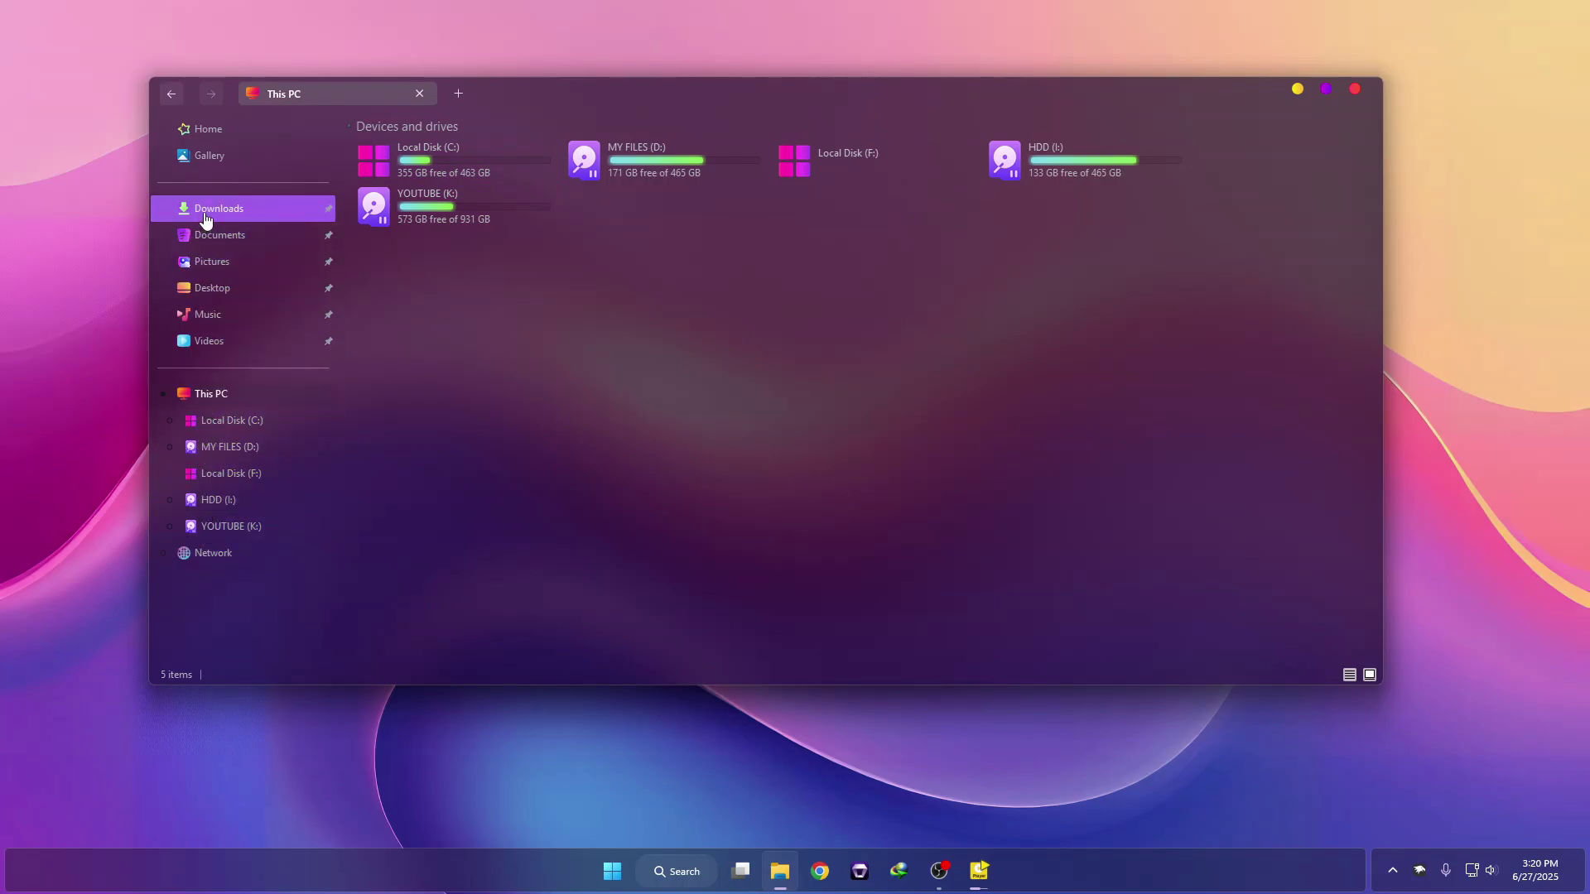
{"action": "left_click", "coordinate": [471, 169]}
{"action": "double_click", "coordinate": [471, 162]}
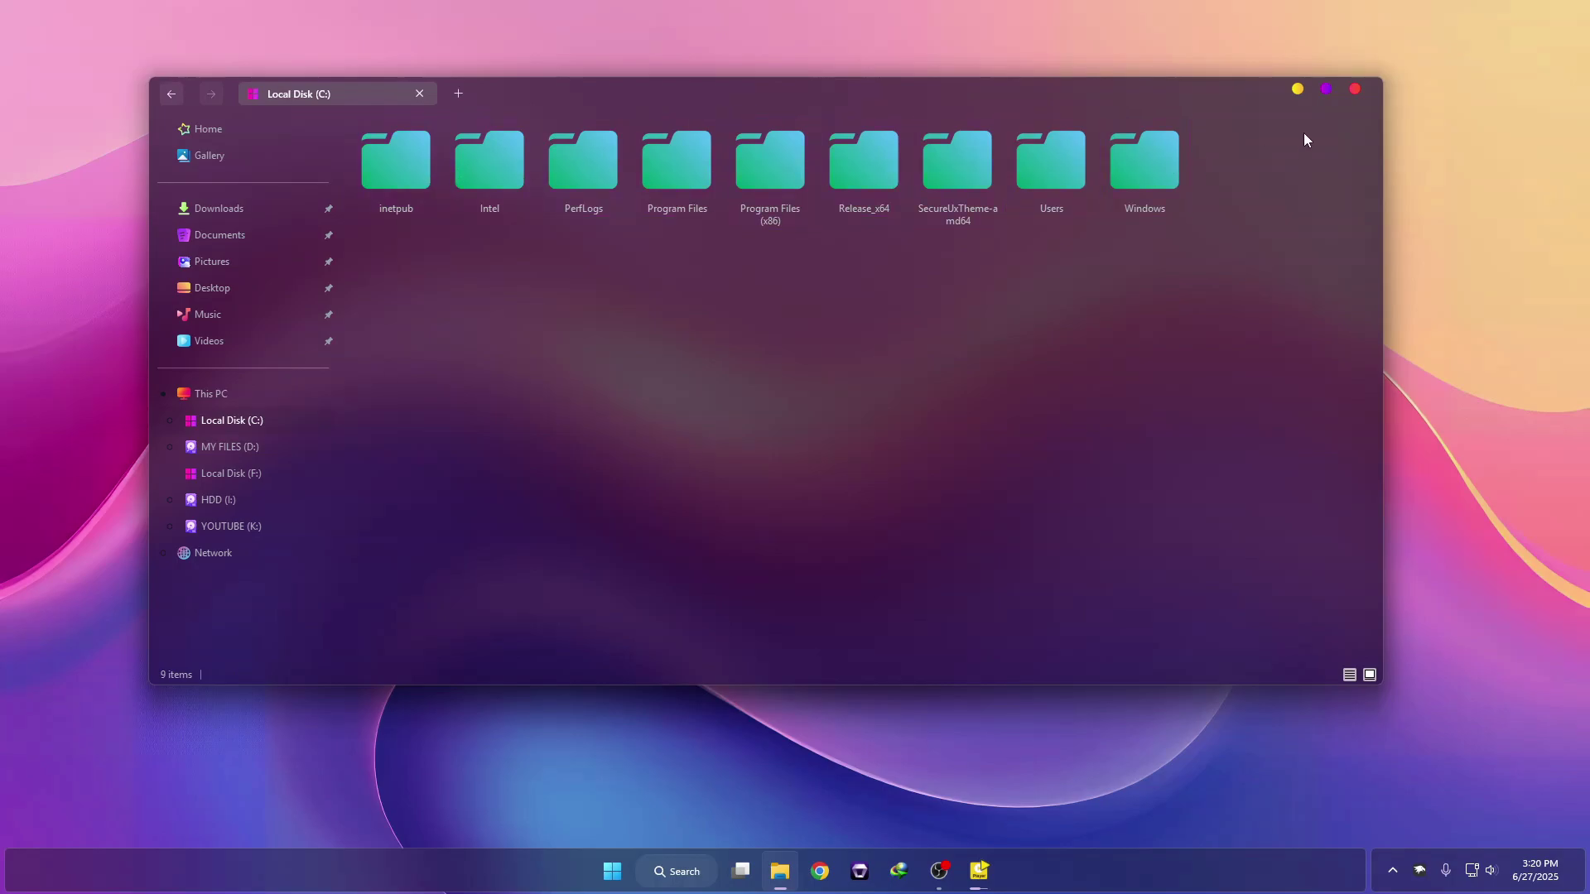
{"action": "left_click", "coordinate": [1332, 92]}
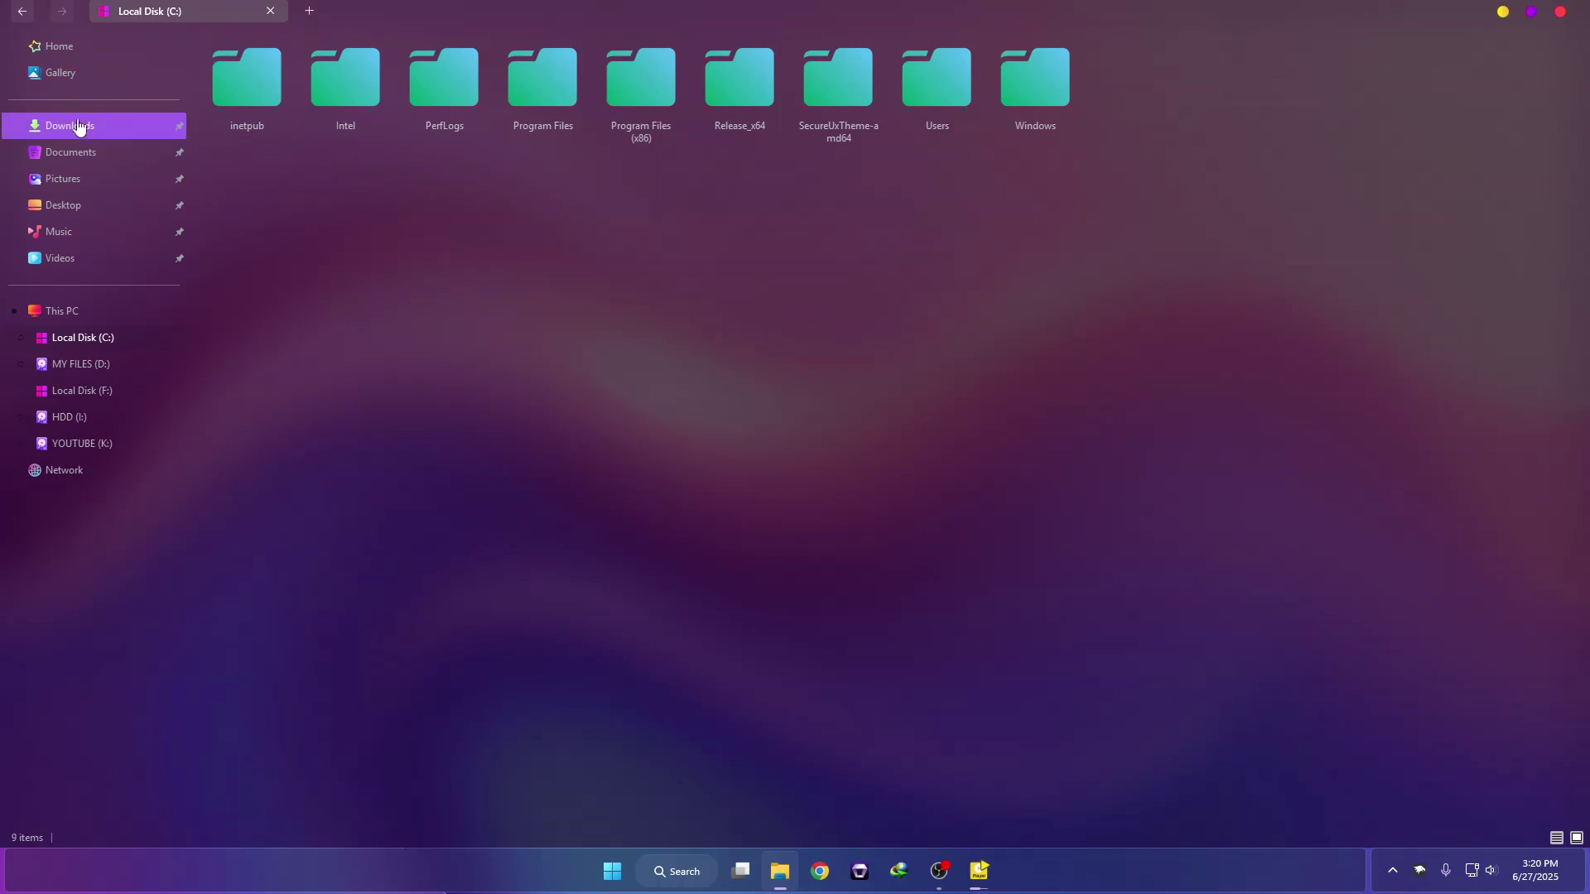
- Return to This PC's drive overview, clear the selection, and restore the window size
{"action": "left_click", "coordinate": [57, 311]}
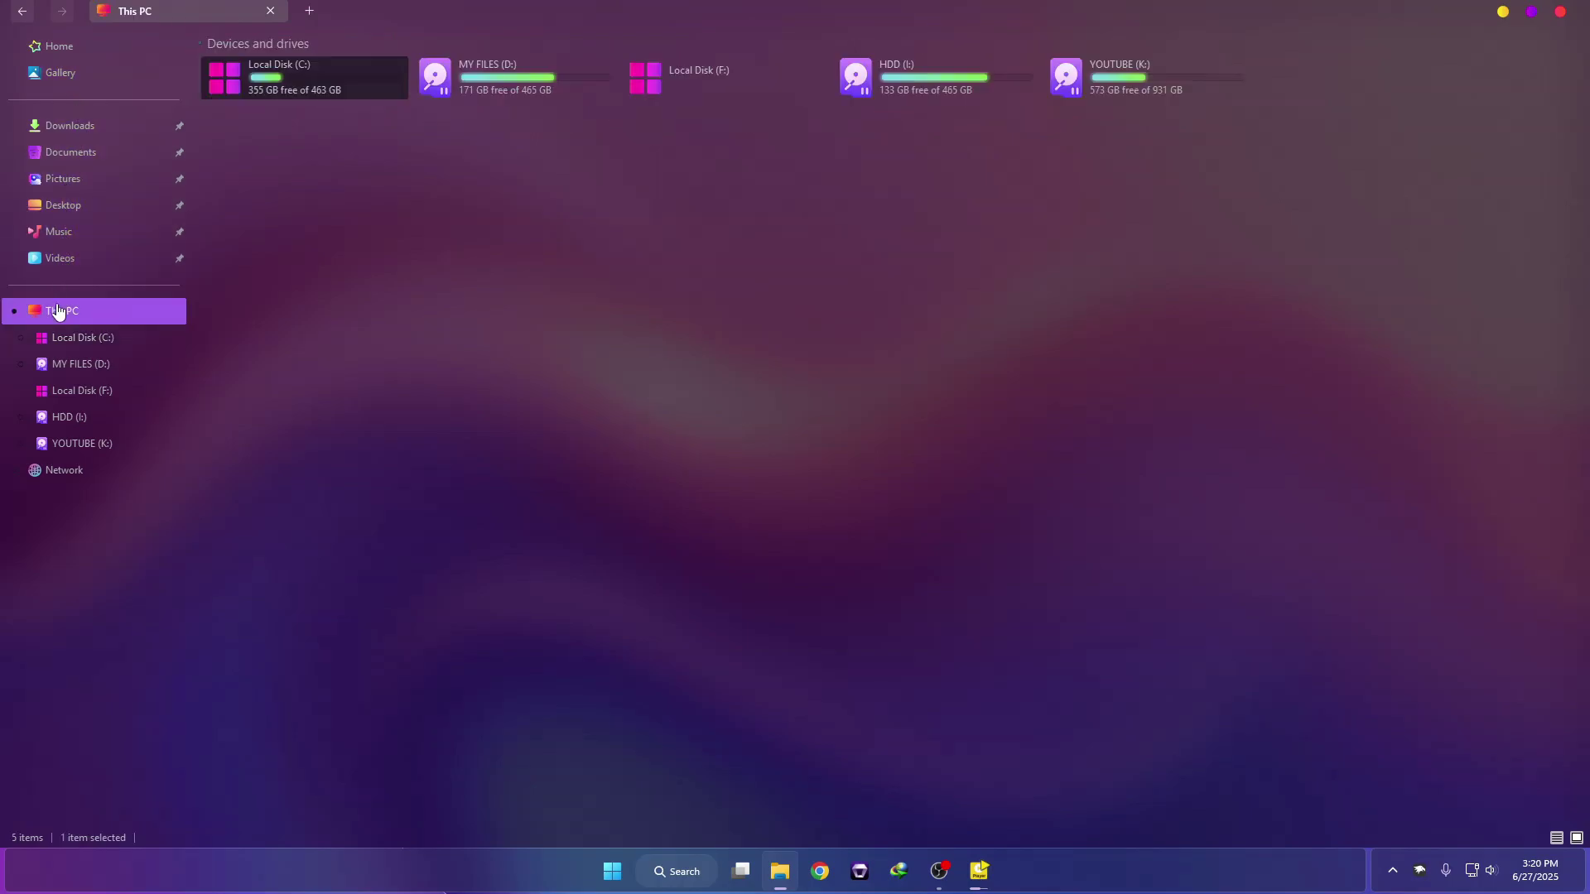
{"action": "left_click", "coordinate": [422, 276]}
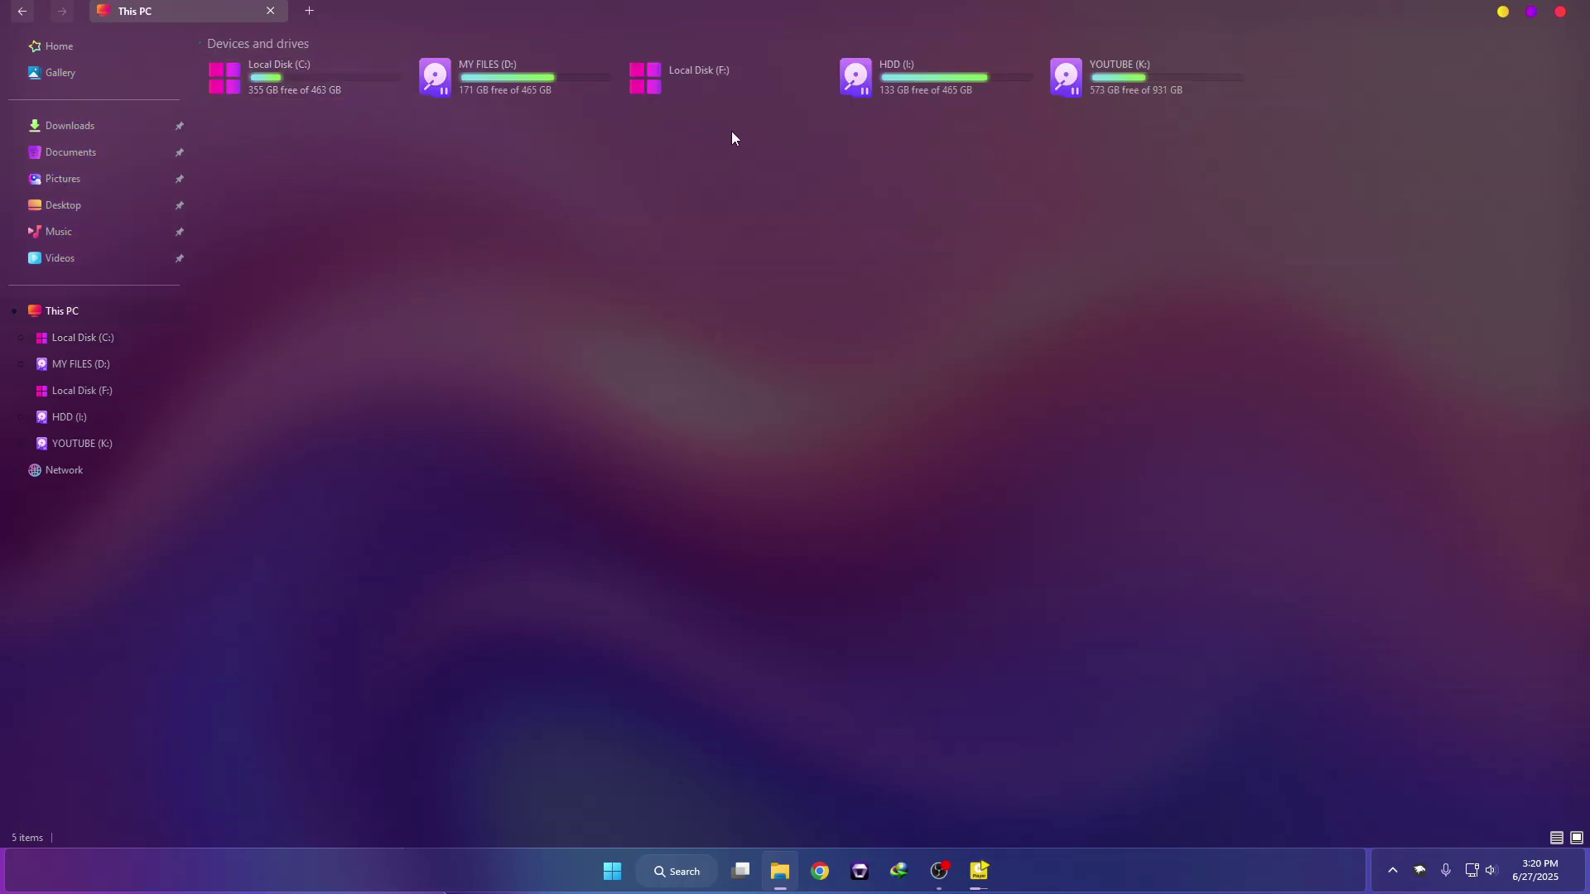
{"action": "left_click_drag", "start_coordinate": [747, 12], "coordinate": [723, 103]}
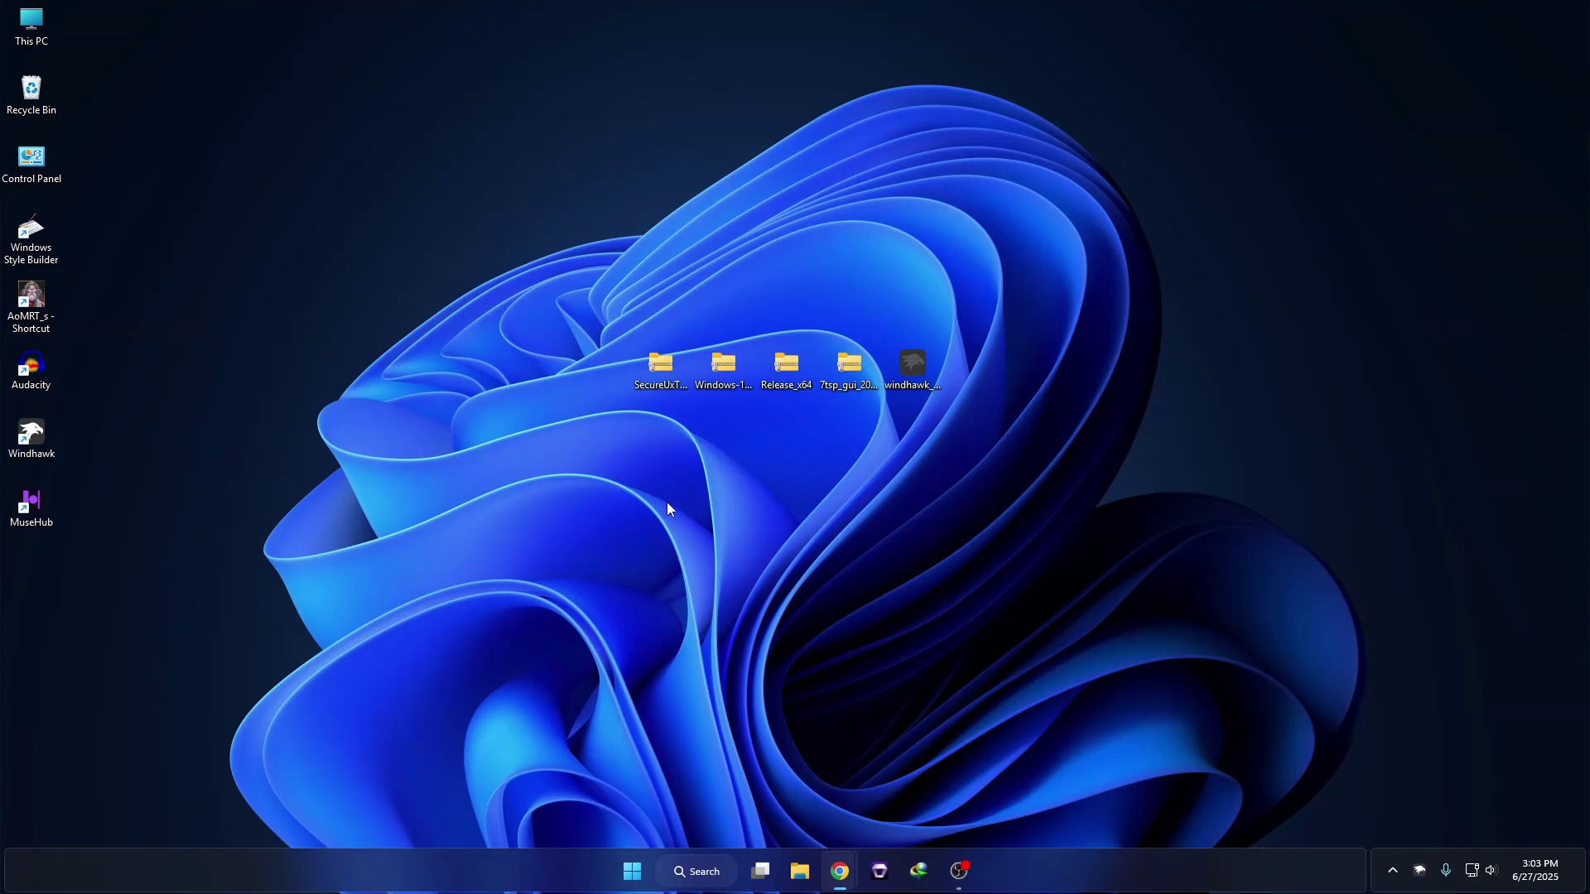
- Open the taskbar search panel showing recent items and top apps
{"action": "left_click", "coordinate": [700, 869]}
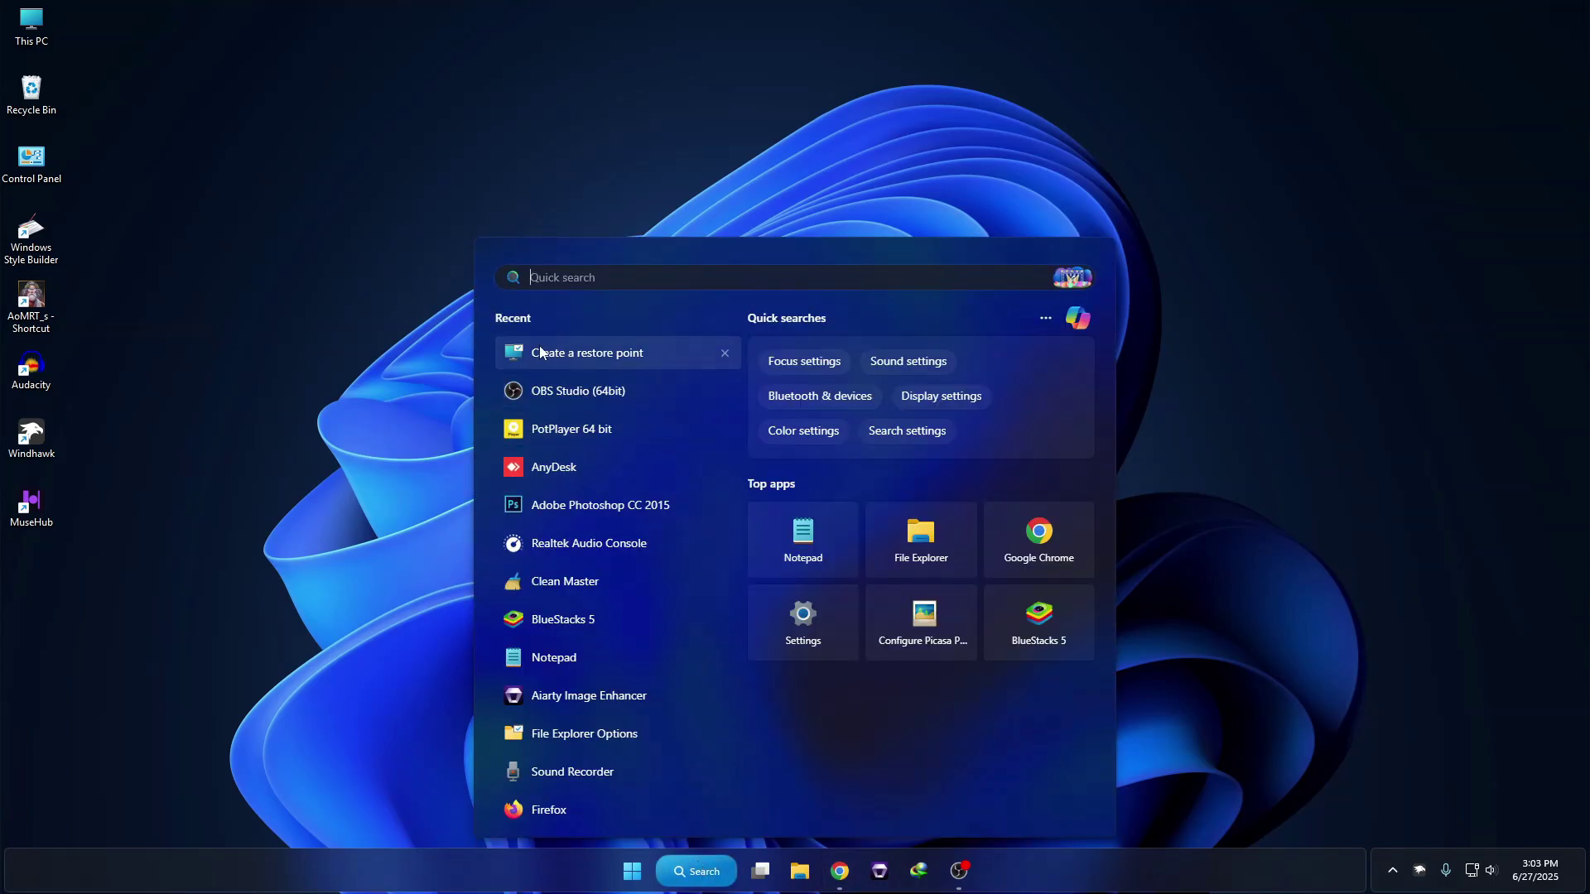
- Create a restore point named 'win 11' for Local Disk (C:), then close System Properties
{"action": "left_click", "coordinate": [599, 355]}
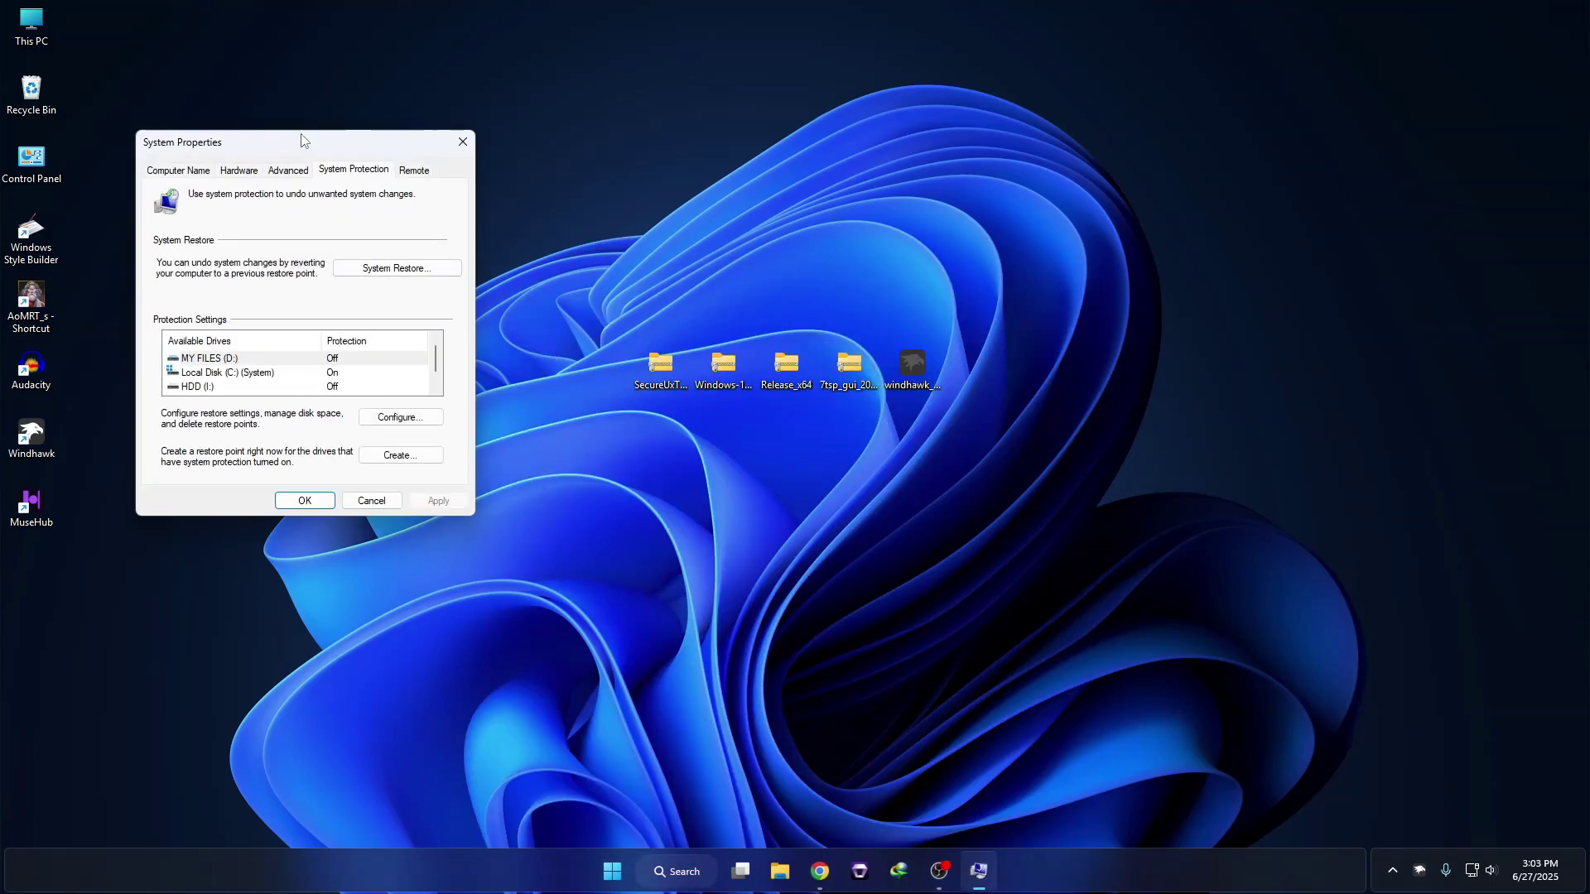
{"action": "left_click_drag", "start_coordinate": [311, 143], "coordinate": [403, 136]}
{"action": "left_click", "coordinate": [315, 374]}
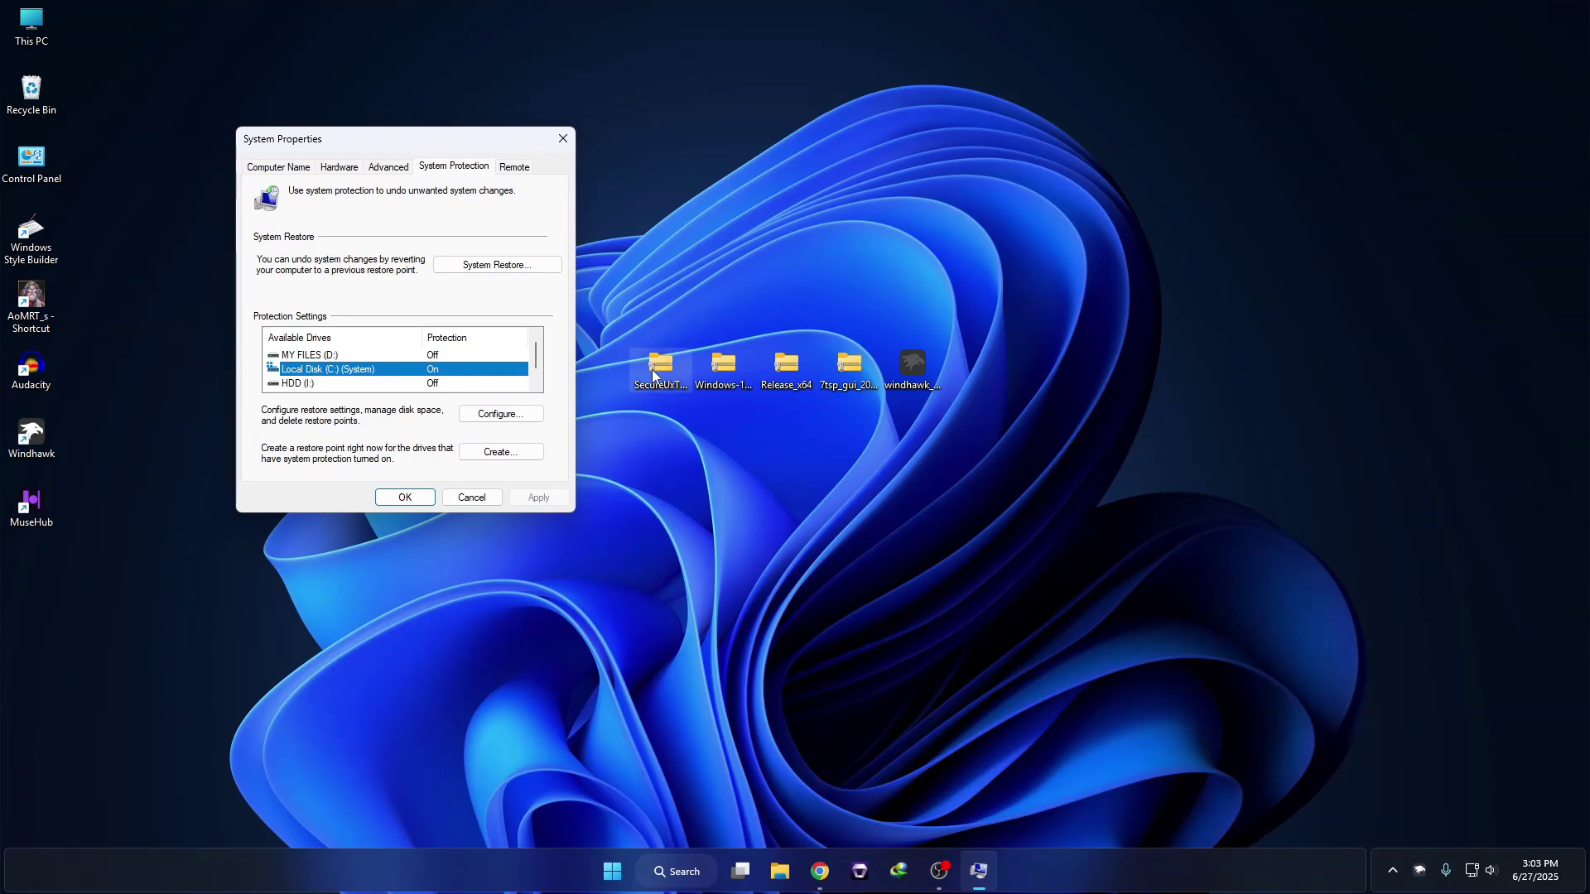
{"action": "left_click", "coordinate": [501, 452]}
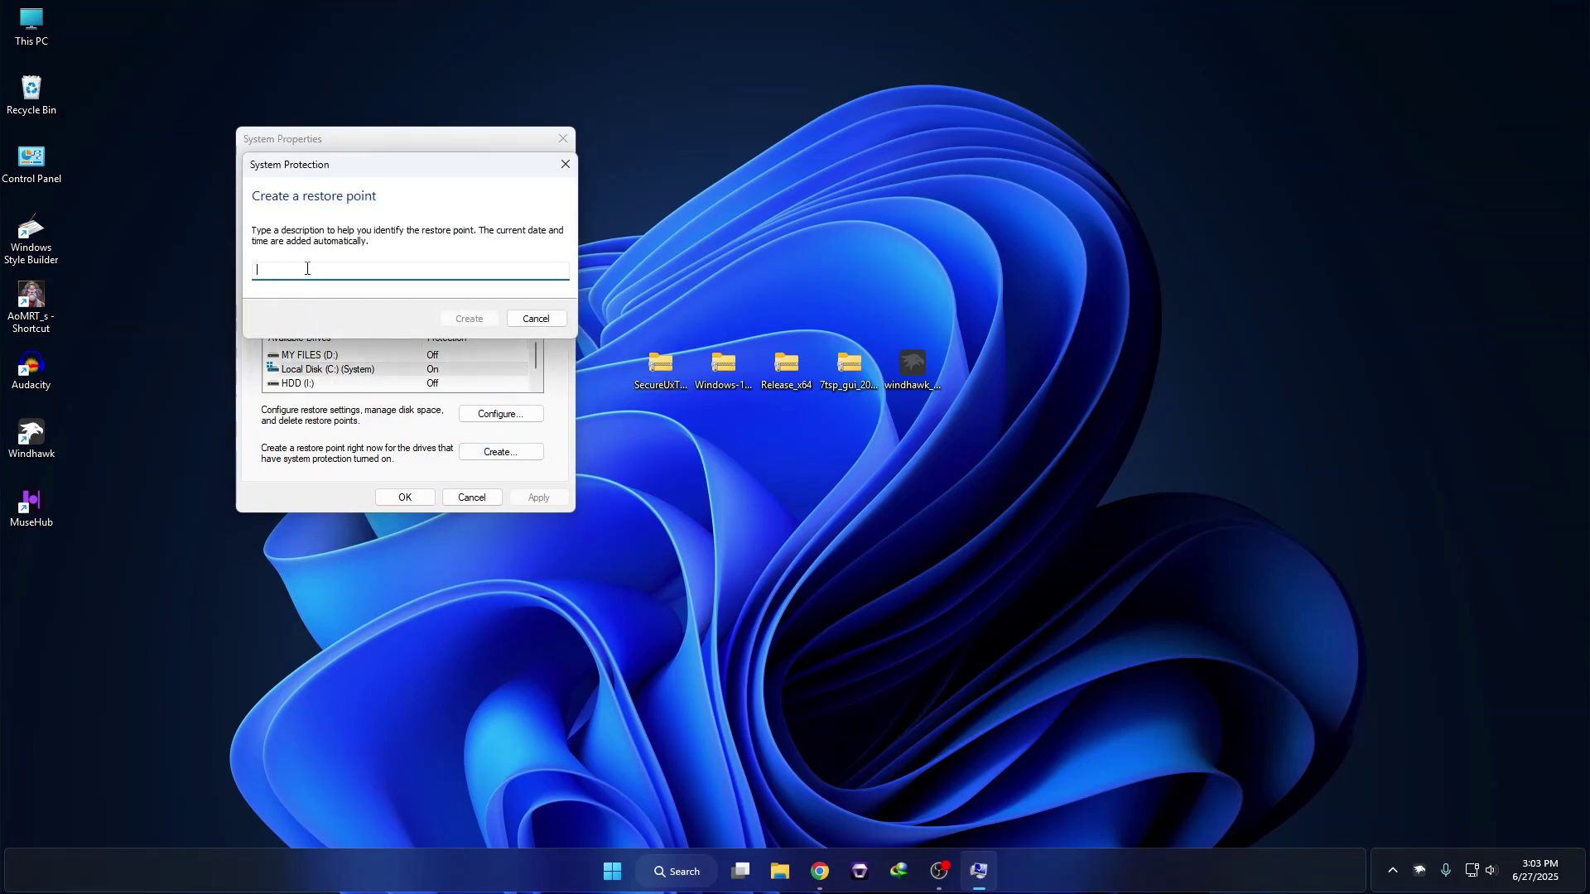
{"action": "type", "text": "win 11"}
{"action": "left_click", "coordinate": [458, 319]}
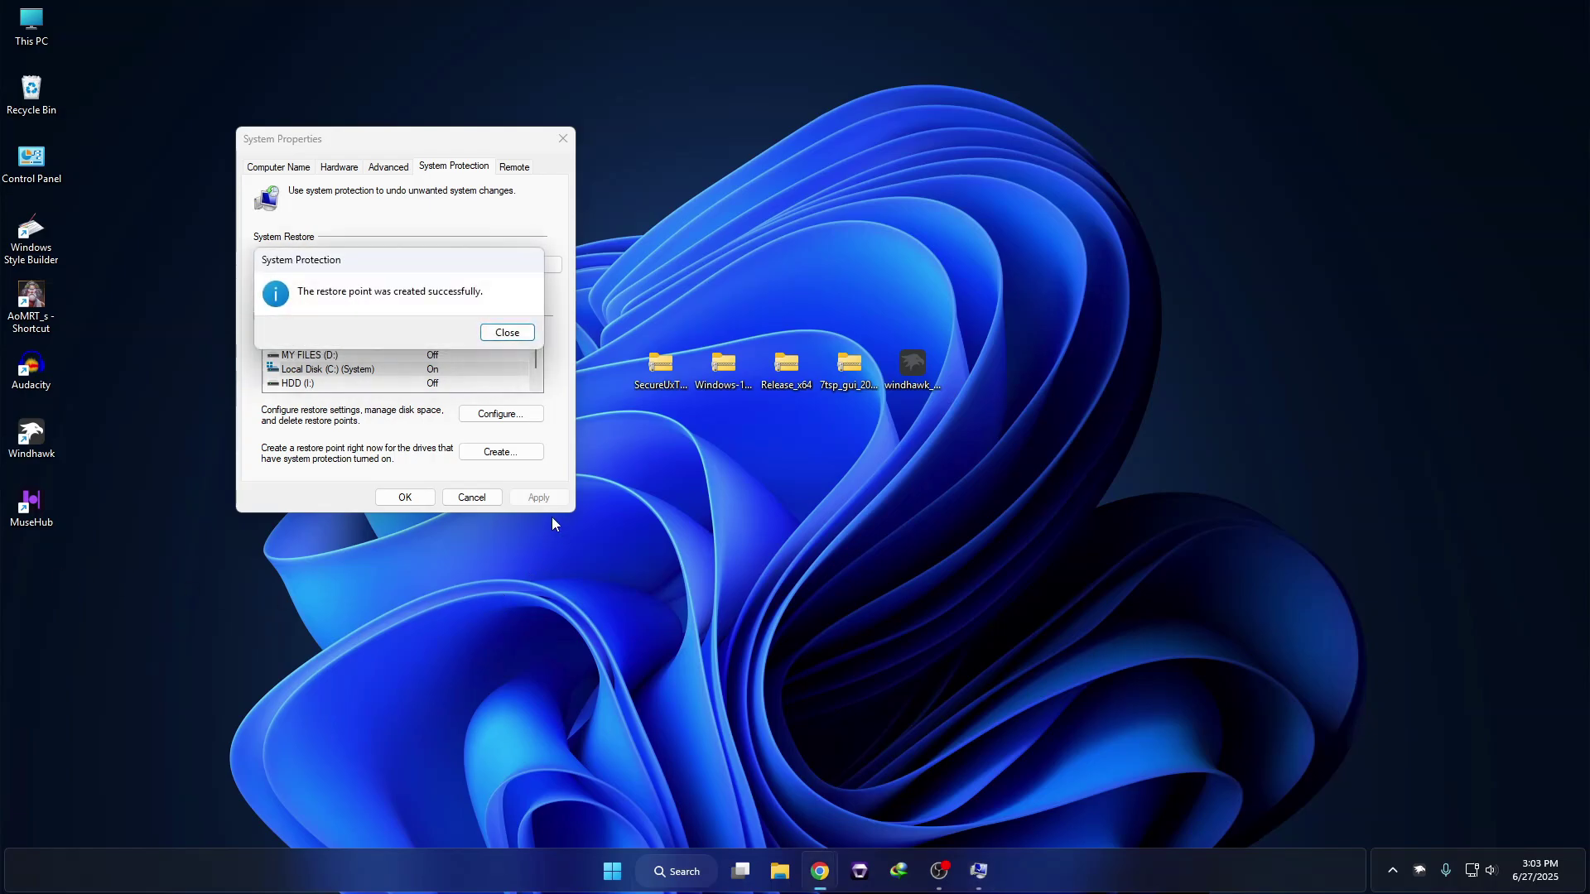
{"action": "left_click", "coordinate": [519, 335]}
{"action": "left_click", "coordinate": [405, 496]}
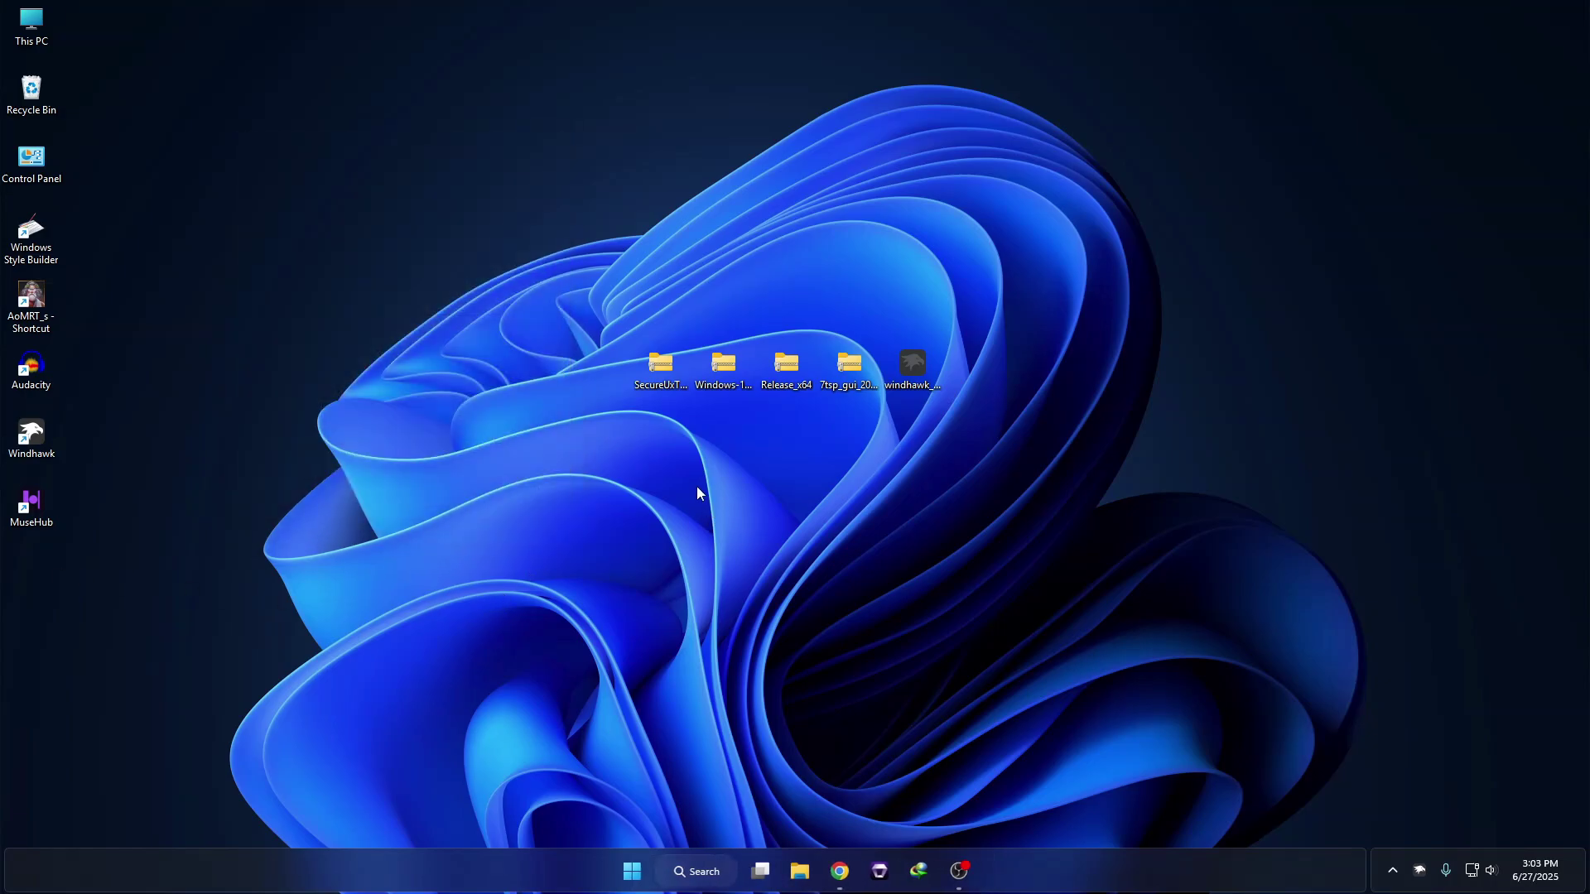
- Extract the SecureUxTheme-amd64 archive onto the desktop with WinRAR
{"action": "right_click", "coordinate": [658, 366]}
{"action": "mouse_move", "coordinate": [735, 687]}
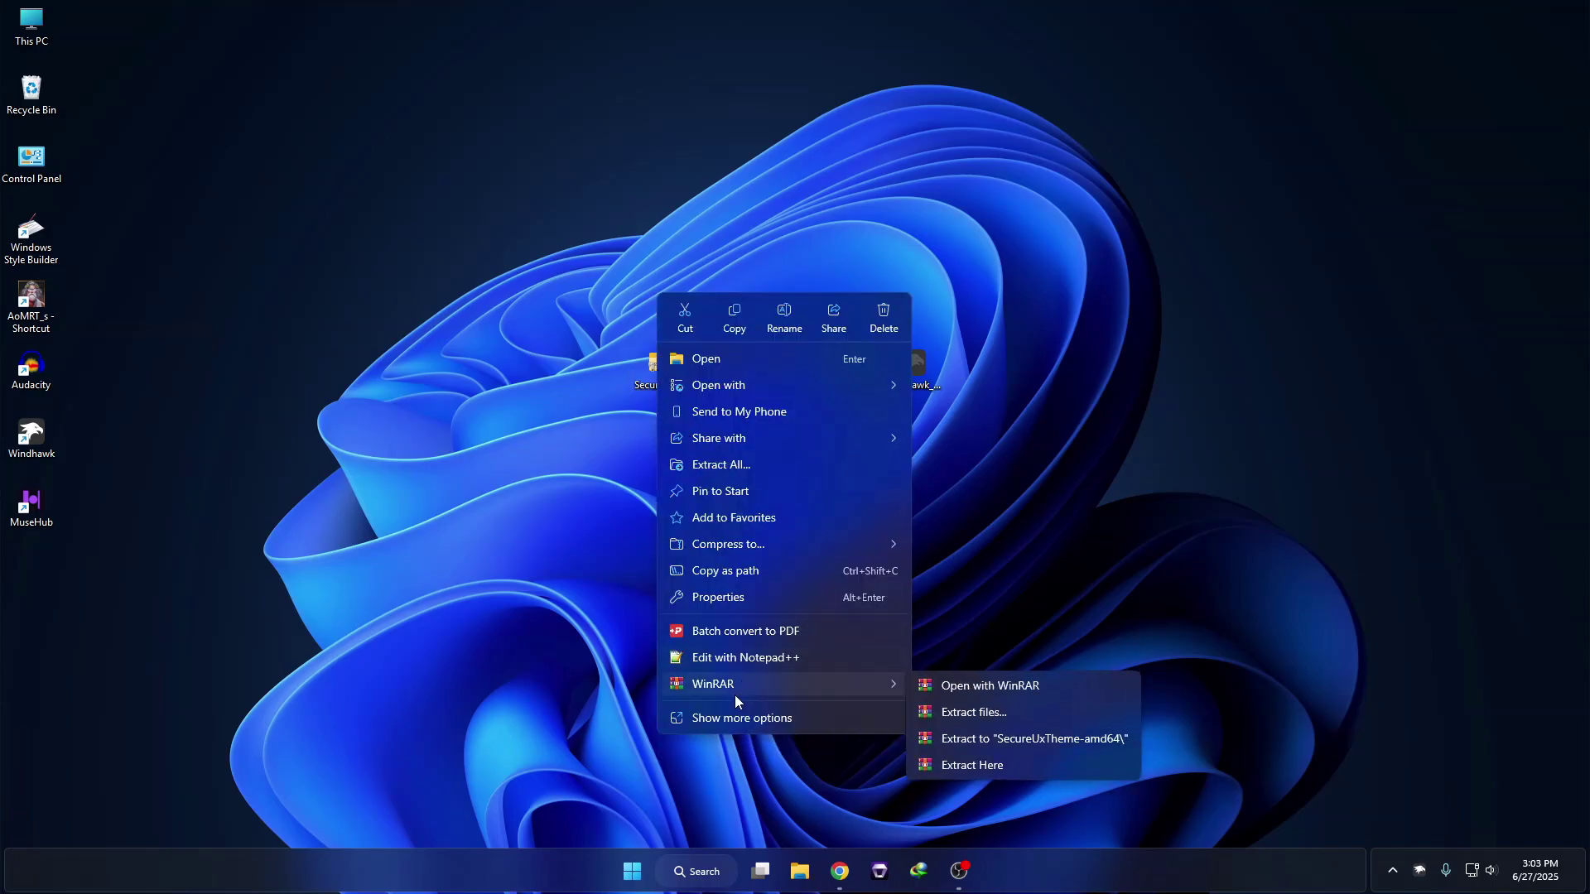
{"action": "left_click", "coordinate": [1001, 721]}
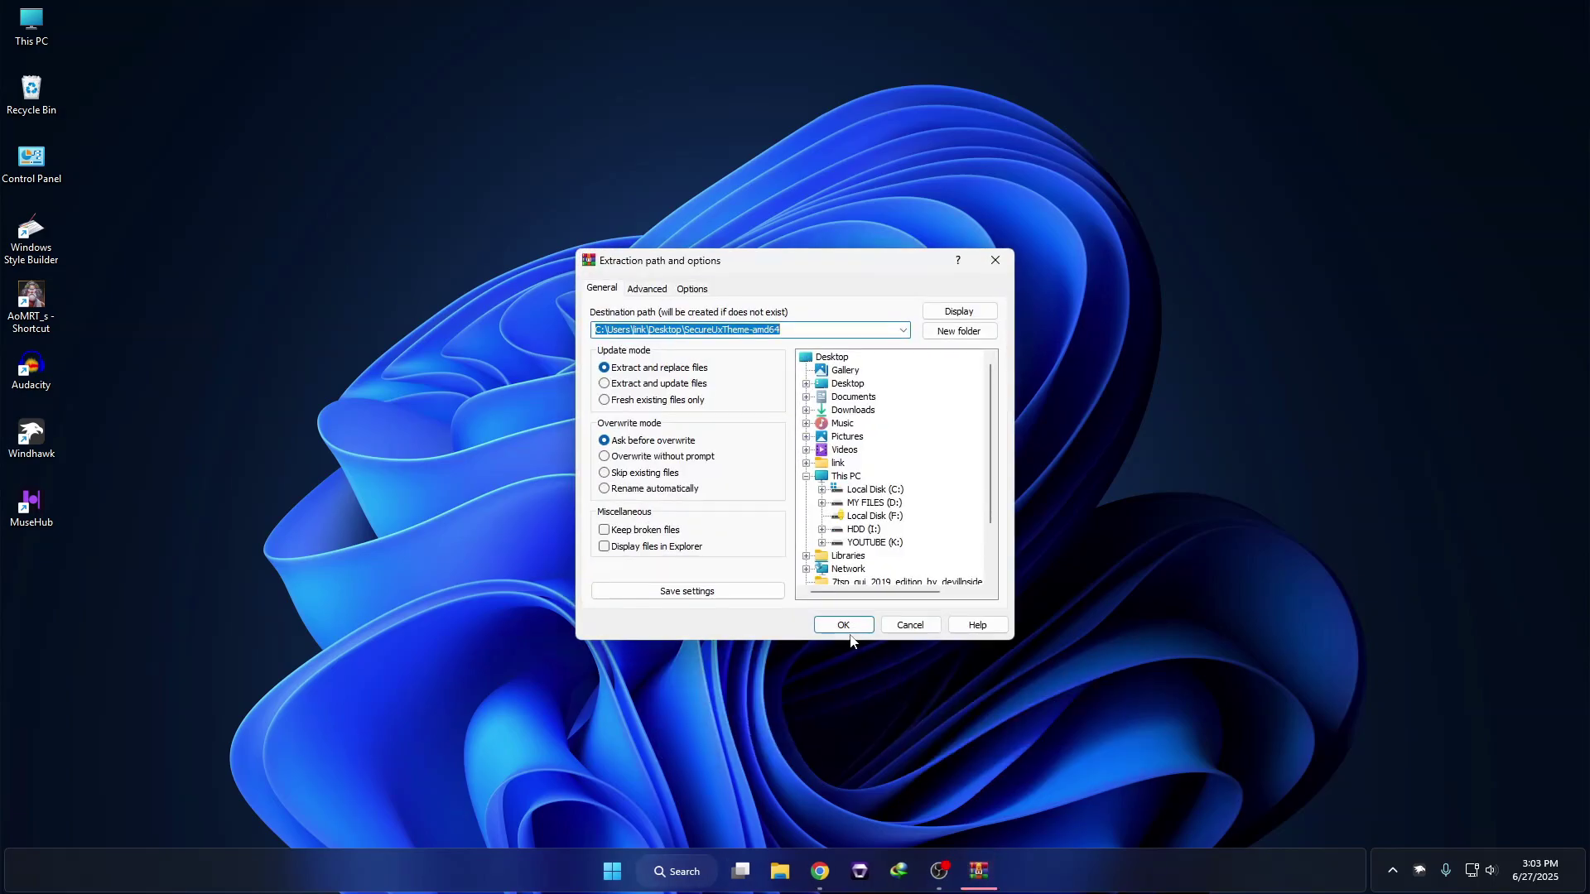
{"action": "left_click", "coordinate": [843, 626]}
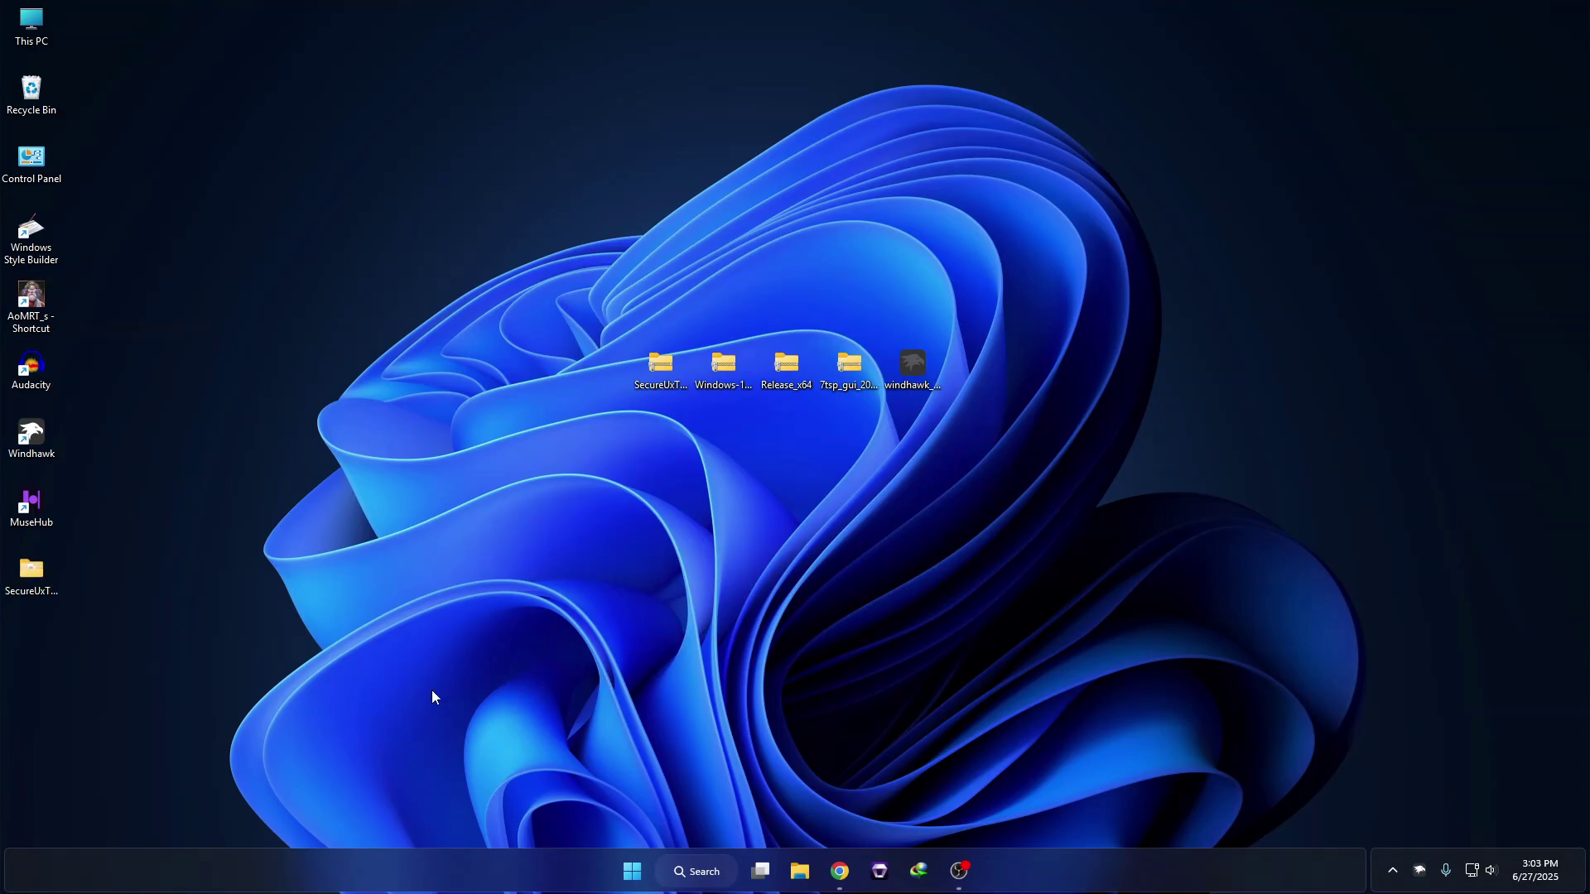
- Move the extracted SecureUxTheme-amd64 folder into Local Disk (C:)
{"action": "right_click", "coordinate": [42, 592]}
{"action": "left_click", "coordinate": [46, 601]}
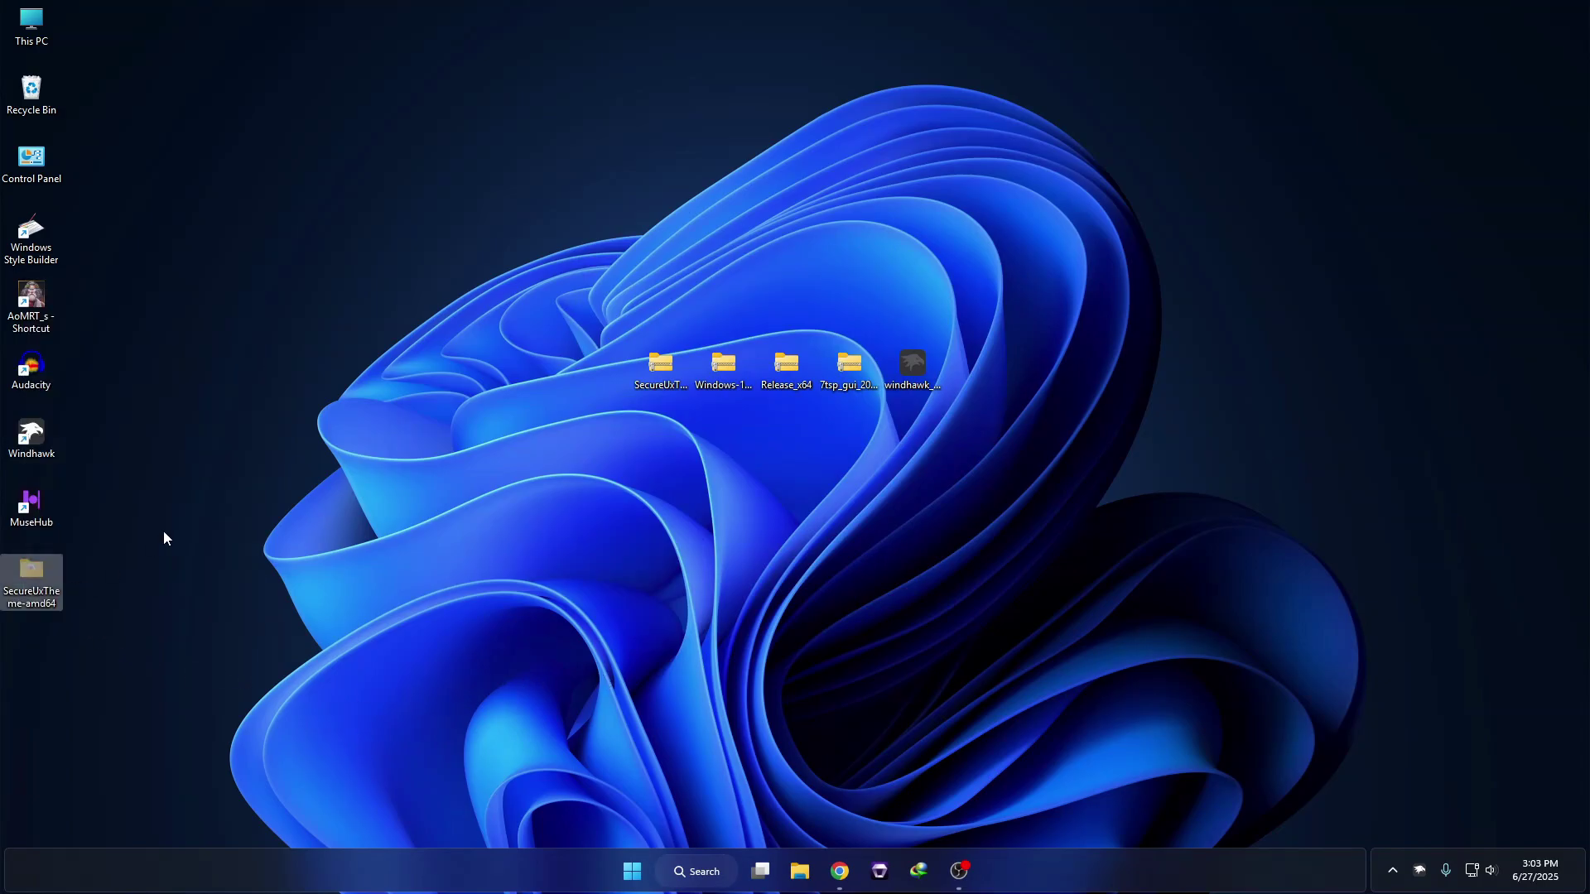
{"action": "double_click", "coordinate": [47, 44]}
{"action": "double_click", "coordinate": [484, 364]}
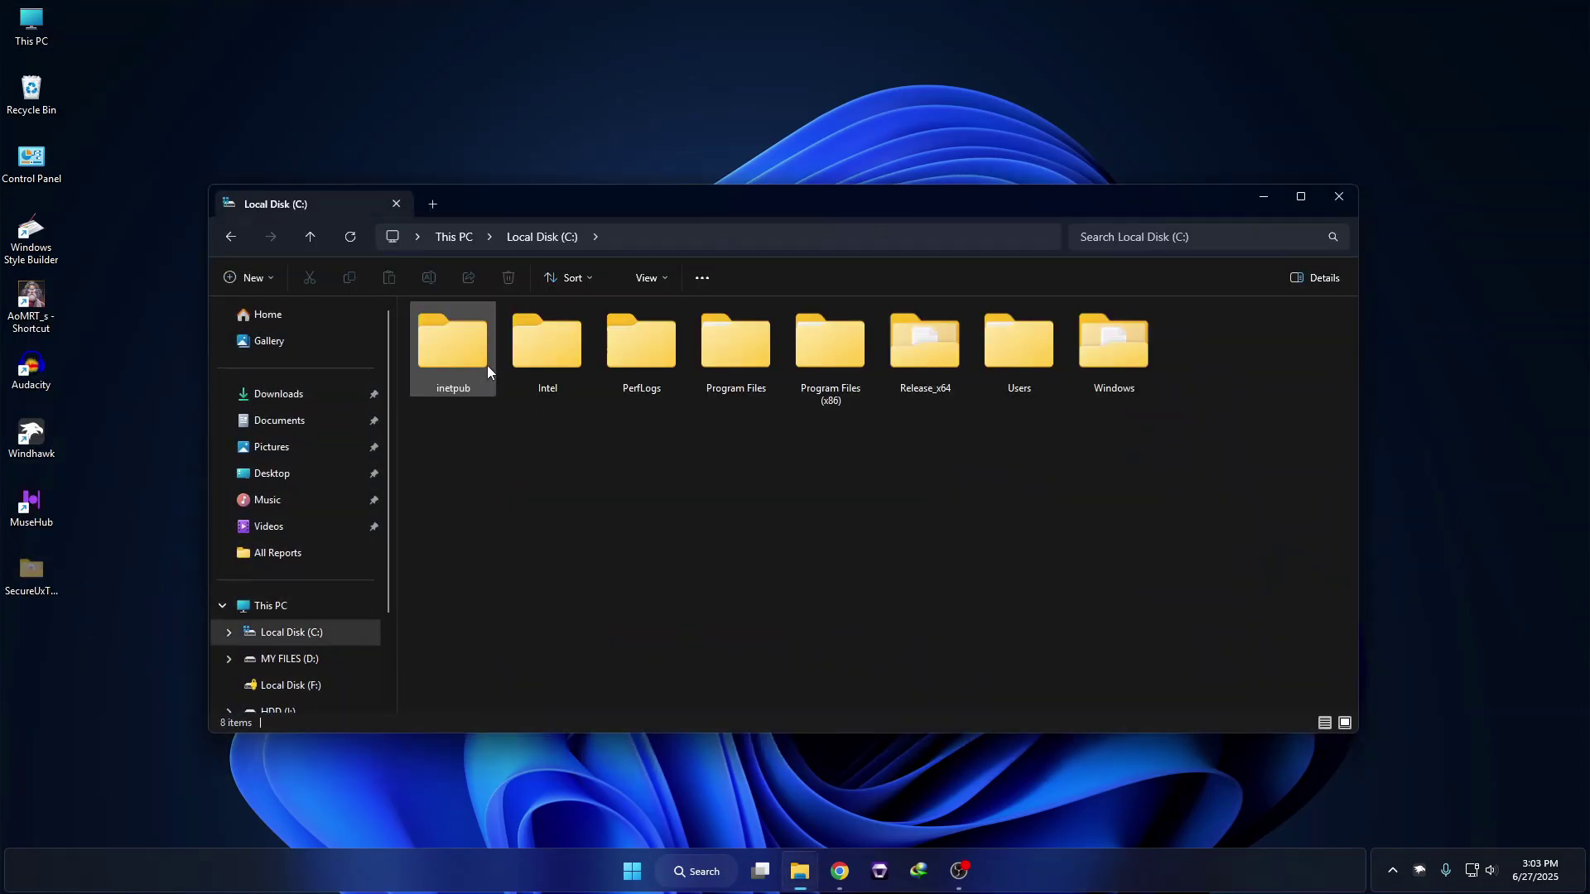
{"action": "right_click", "coordinate": [927, 465]}
{"action": "left_click", "coordinate": [941, 497]}
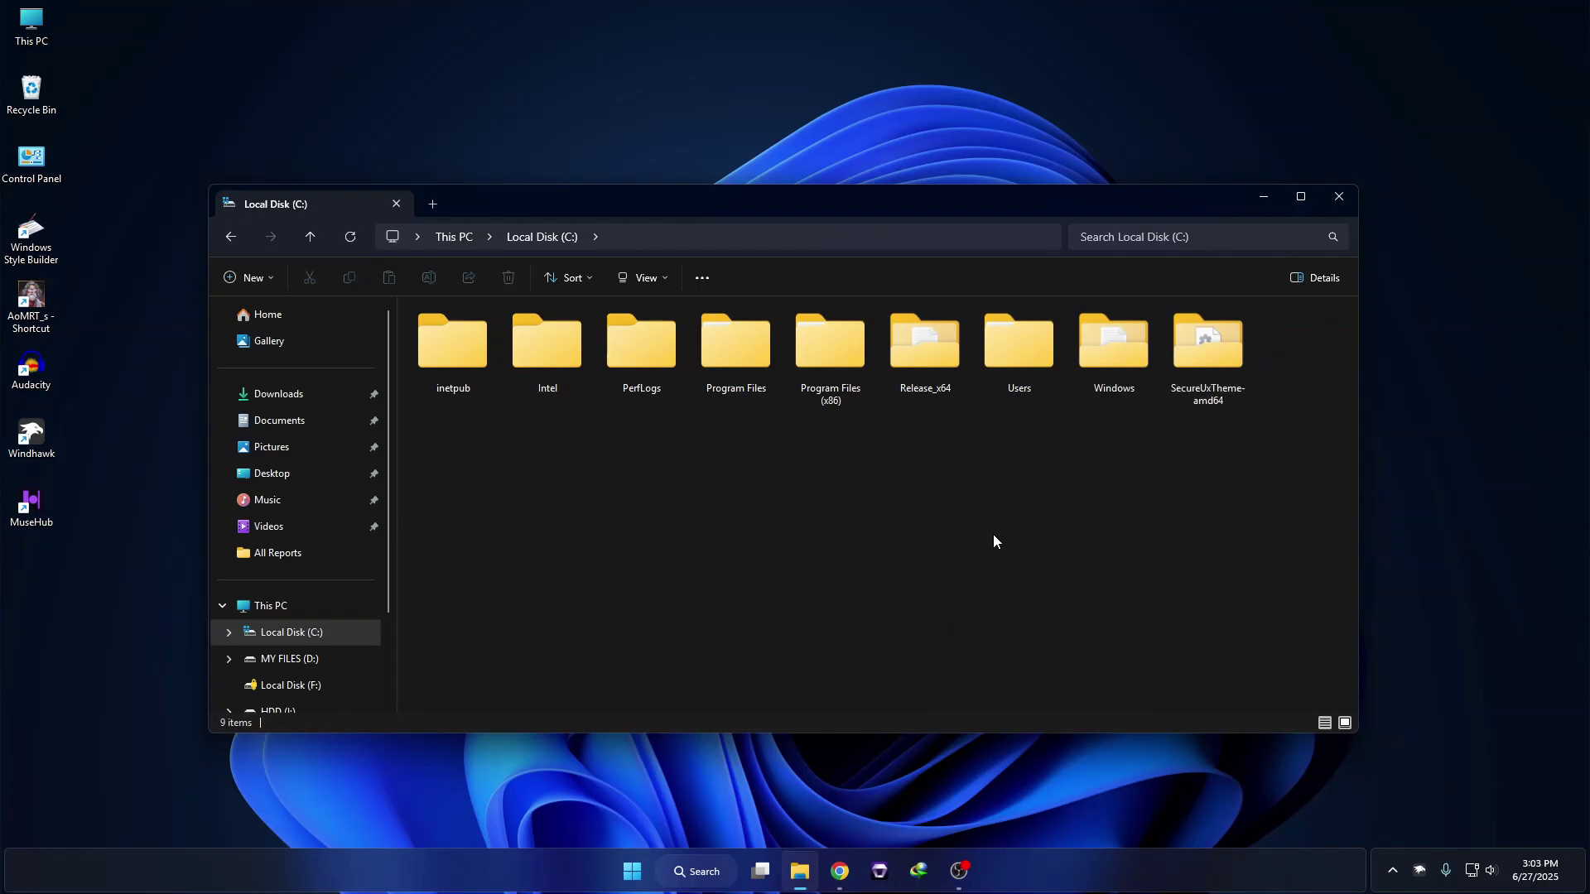
- Run ThemeTool as administrator, enable Hook LogonUI, then close ThemeTool and Explorer
{"action": "double_click", "coordinate": [1197, 371]}
{"action": "left_click_drag", "start_coordinate": [734, 200], "coordinate": [633, 85]}
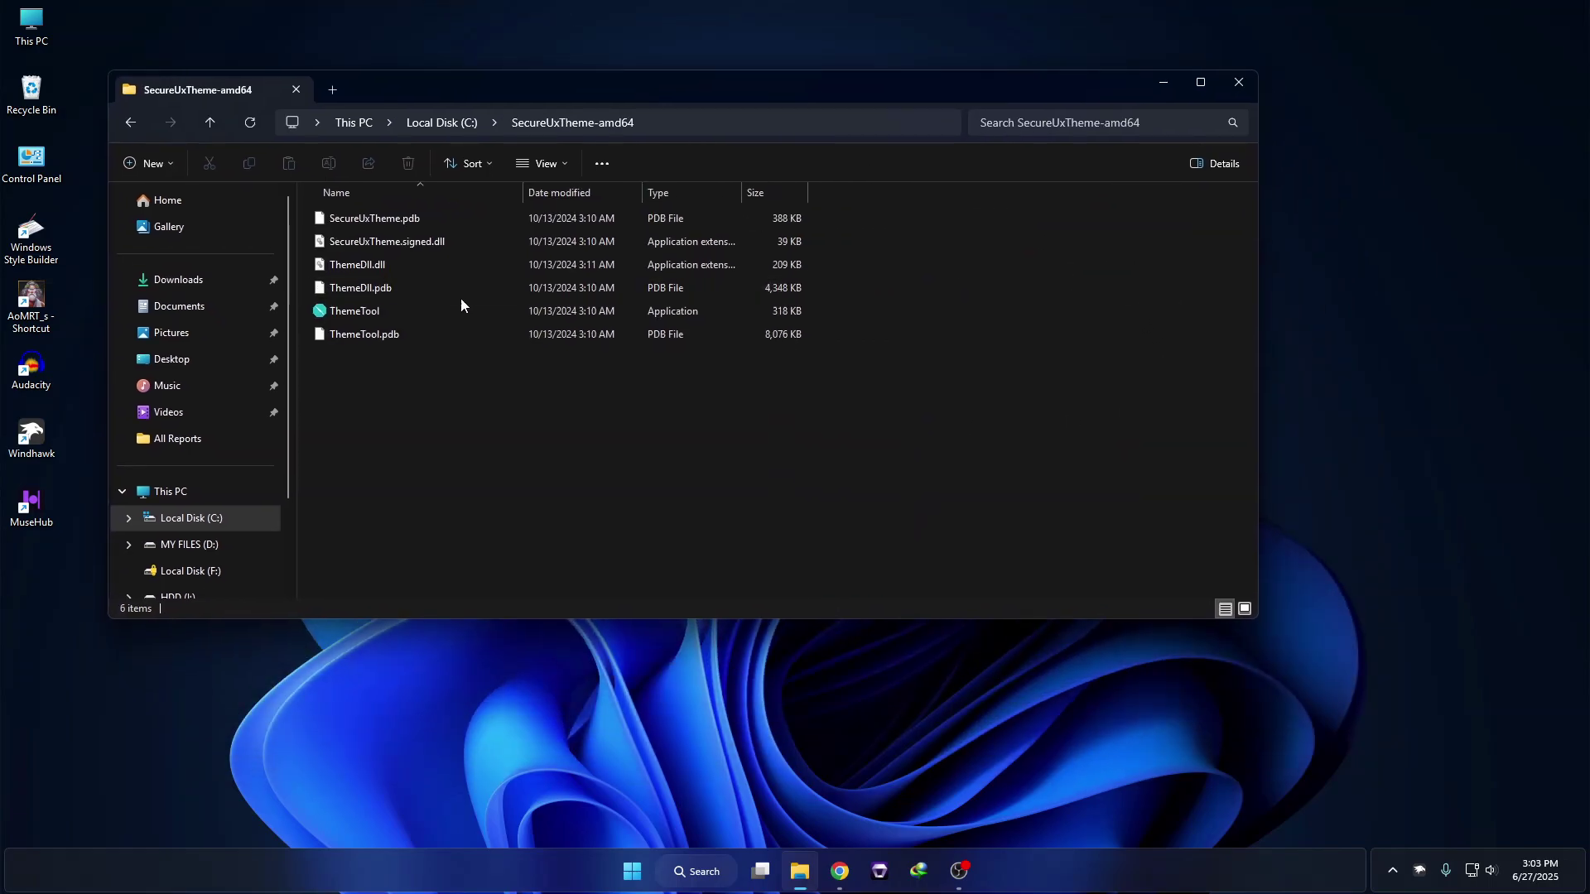
{"action": "right_click", "coordinate": [344, 317]}
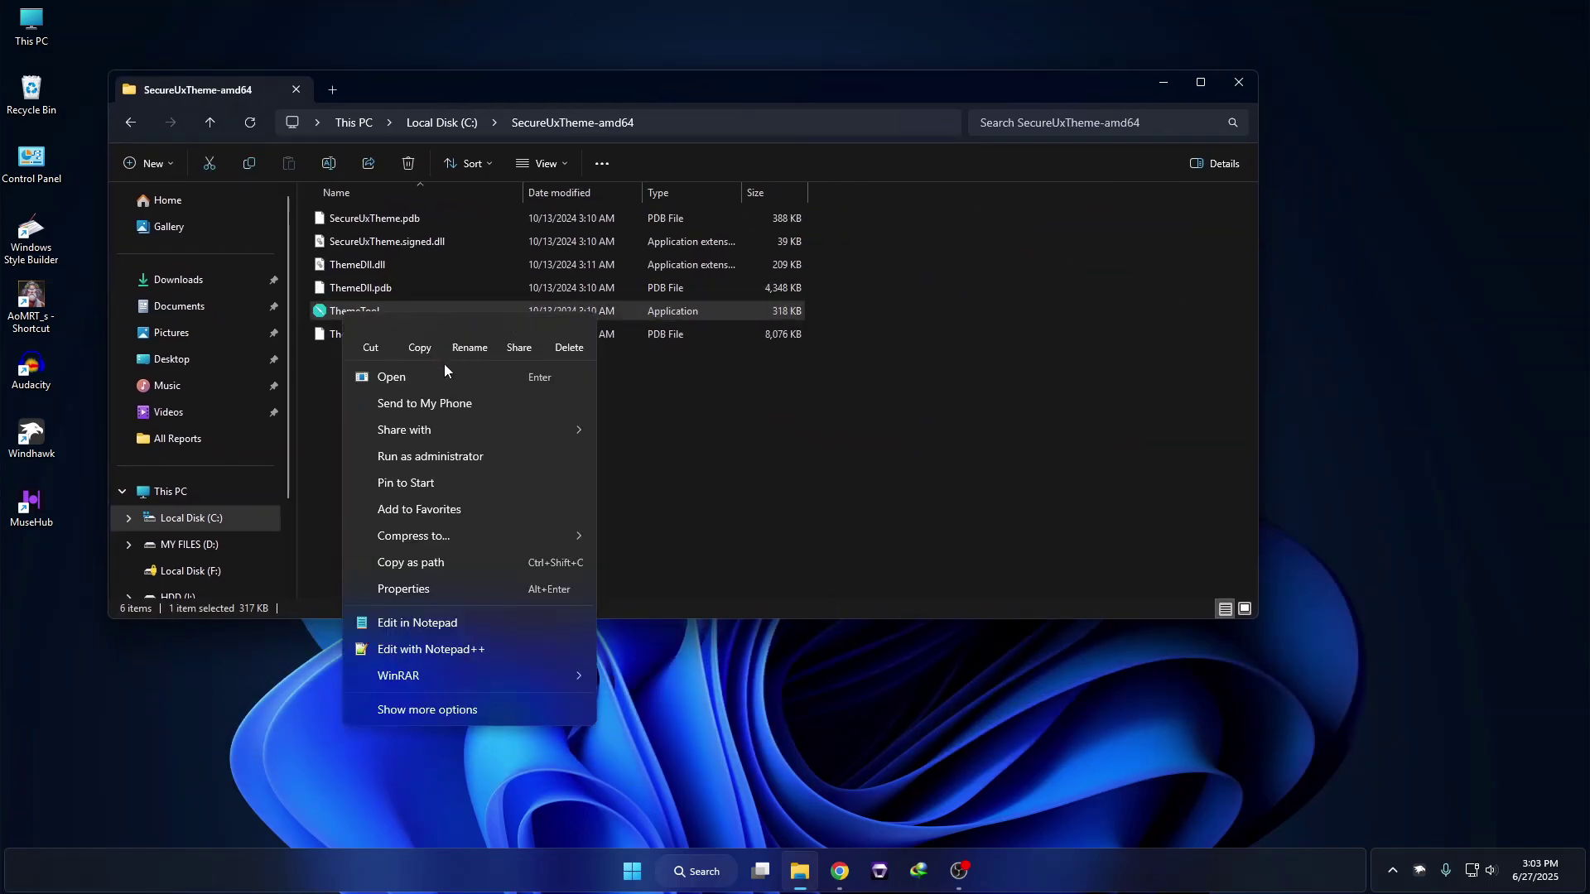
{"action": "left_click", "coordinate": [429, 457]}
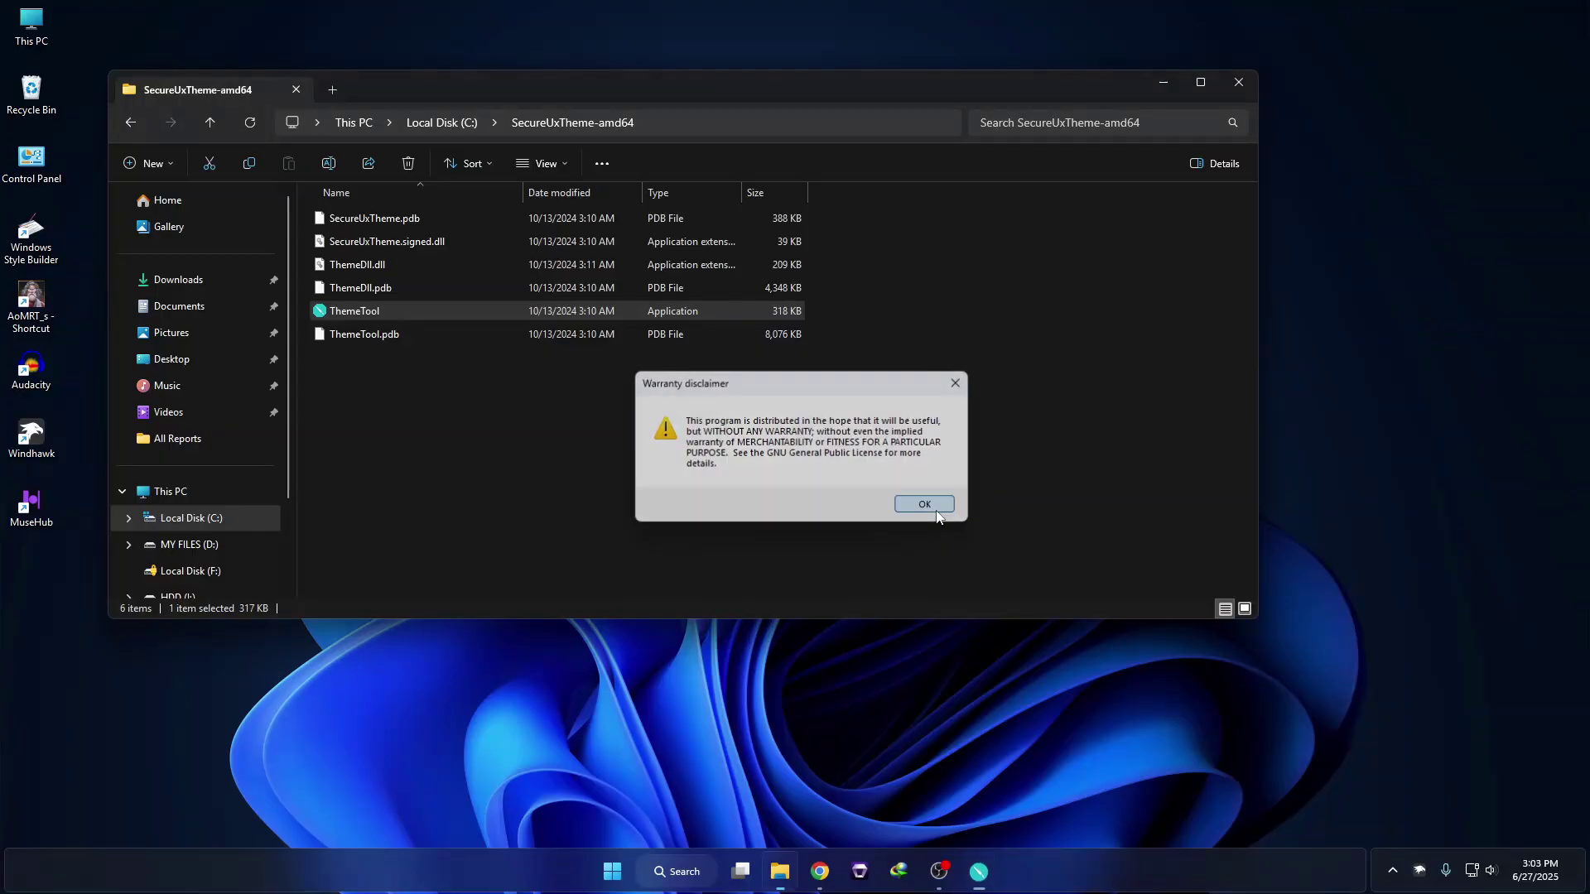
{"action": "left_click", "coordinate": [923, 507]}
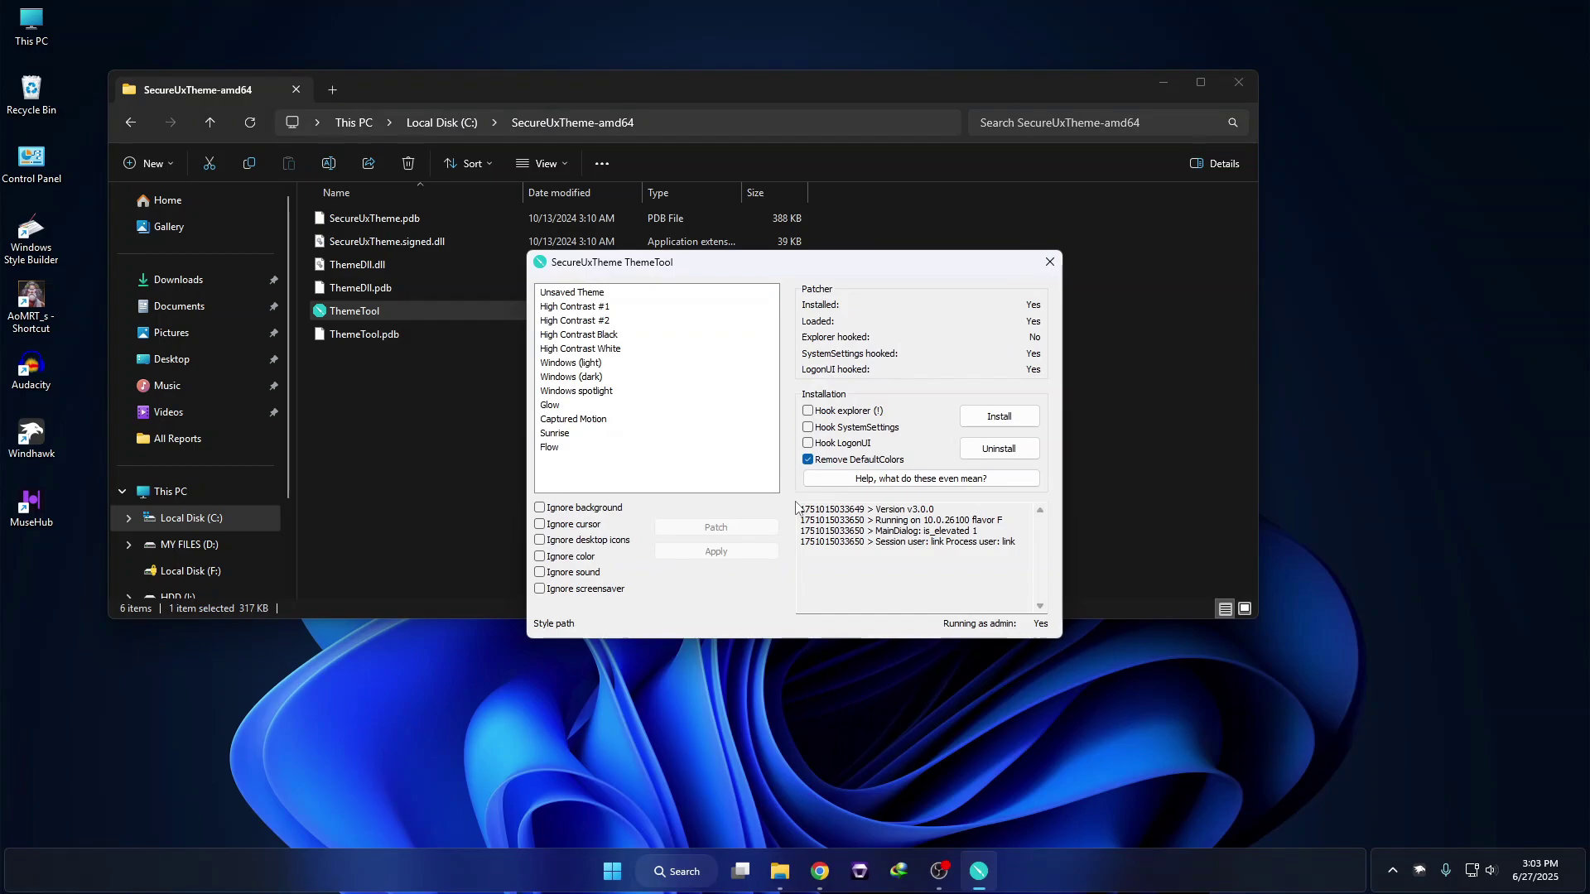
{"action": "left_click", "coordinate": [808, 445]}
{"action": "left_click", "coordinate": [1050, 262]}
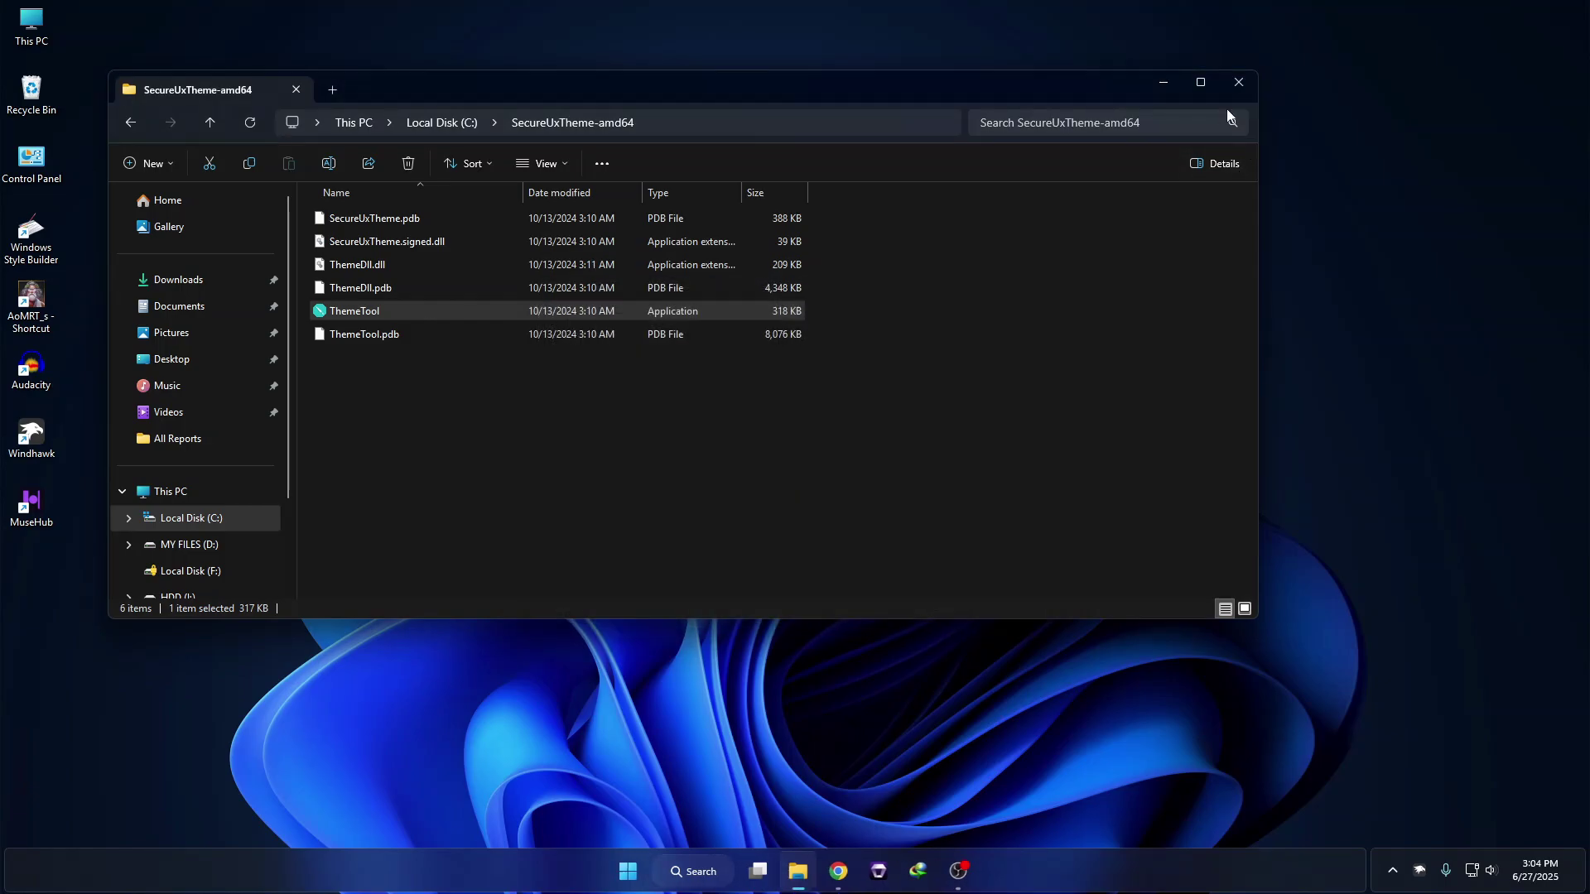
{"action": "left_click", "coordinate": [1239, 82]}
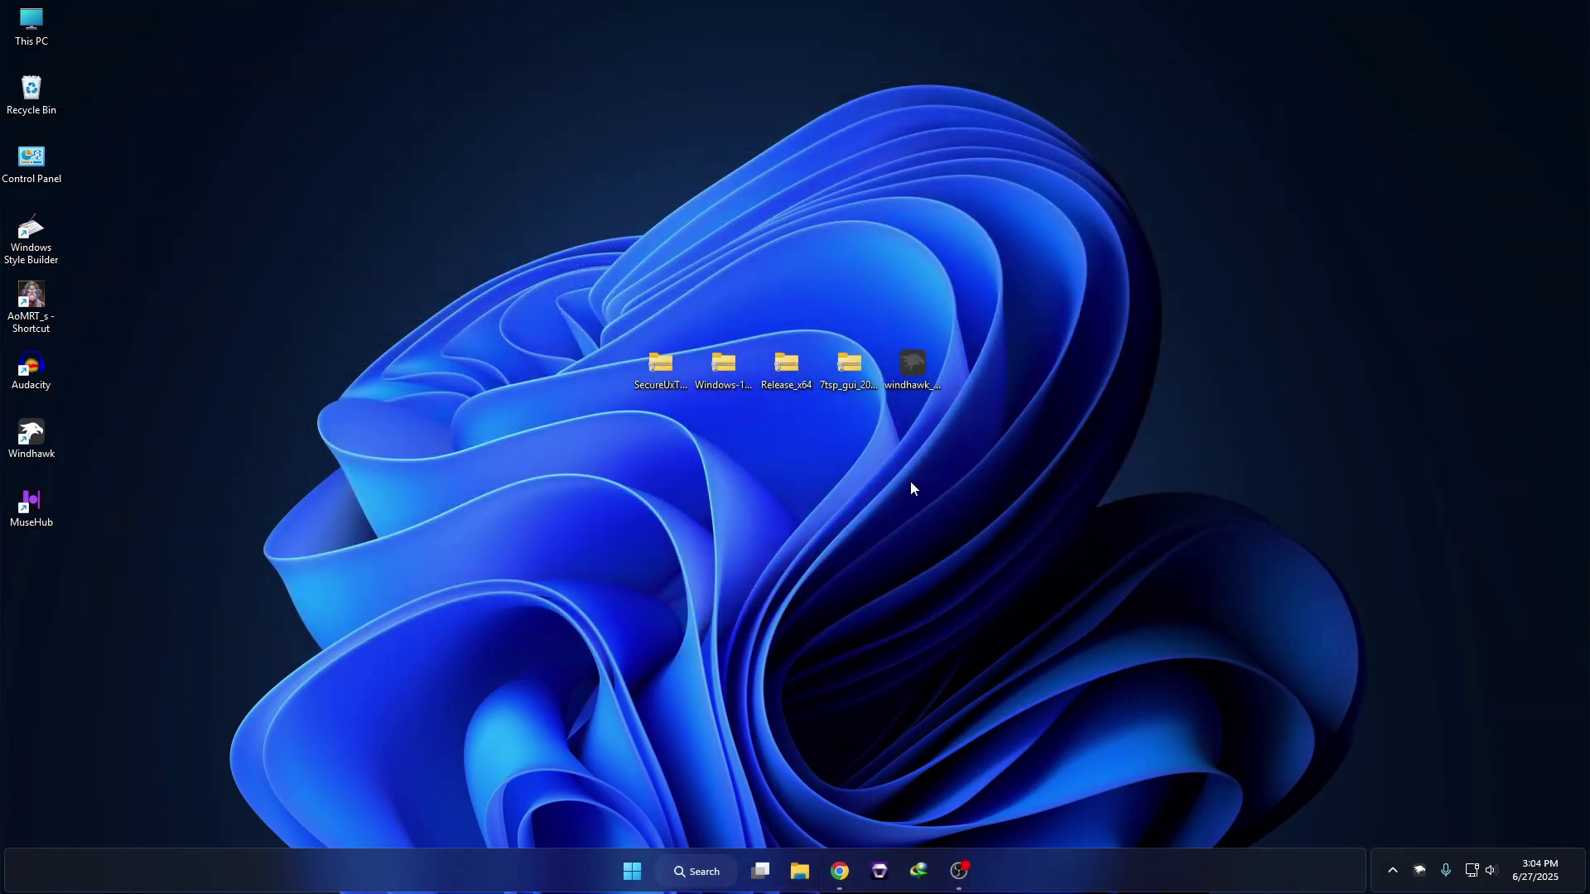
- Extract the Windows-11-Gradient-Theme archive onto the desktop
{"action": "right_click", "coordinate": [728, 371]}
{"action": "mouse_move", "coordinate": [853, 679]}
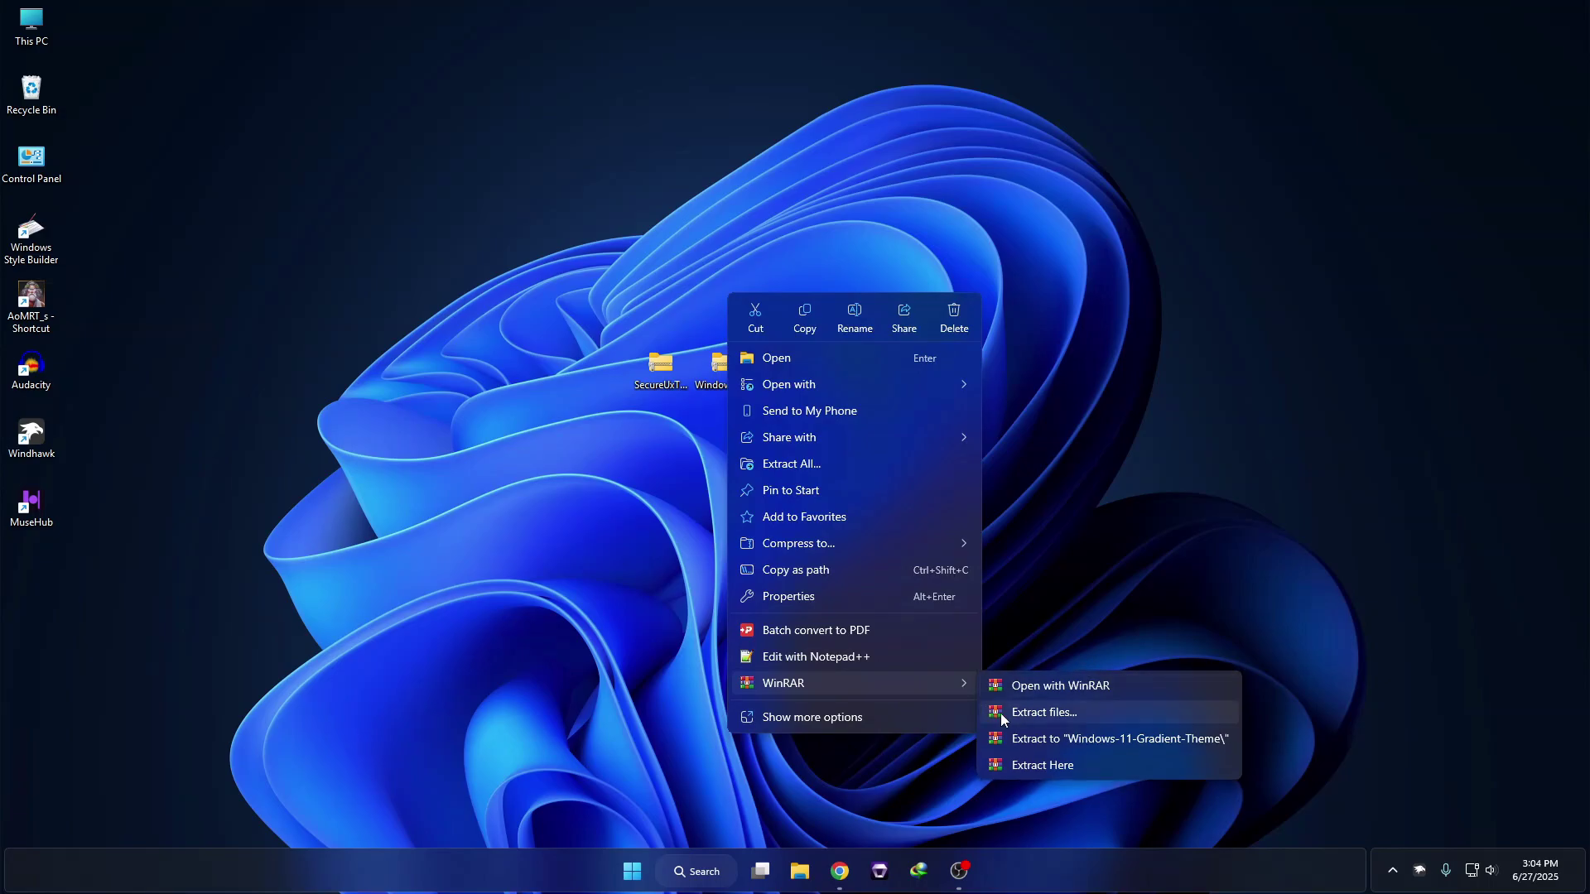
{"action": "left_click", "coordinate": [1002, 712]}
{"action": "left_click", "coordinate": [839, 622]}
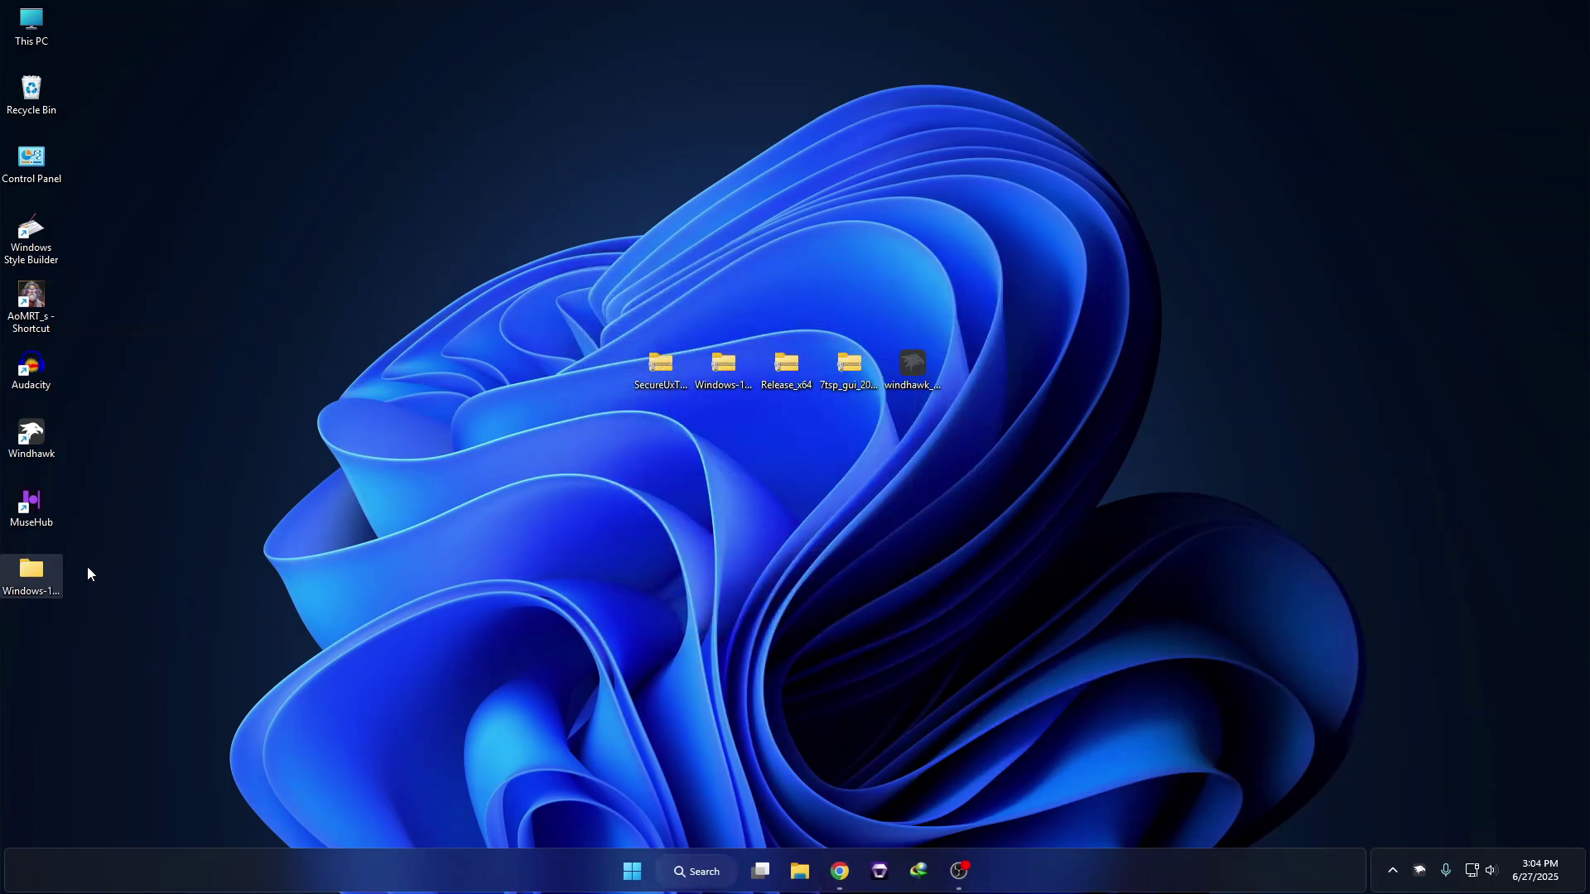
- Copy the Gradient folder and Gradient theme file from the Windows 11 Theme folder
{"action": "double_click", "coordinate": [53, 570]}
{"action": "double_click", "coordinate": [414, 222]}
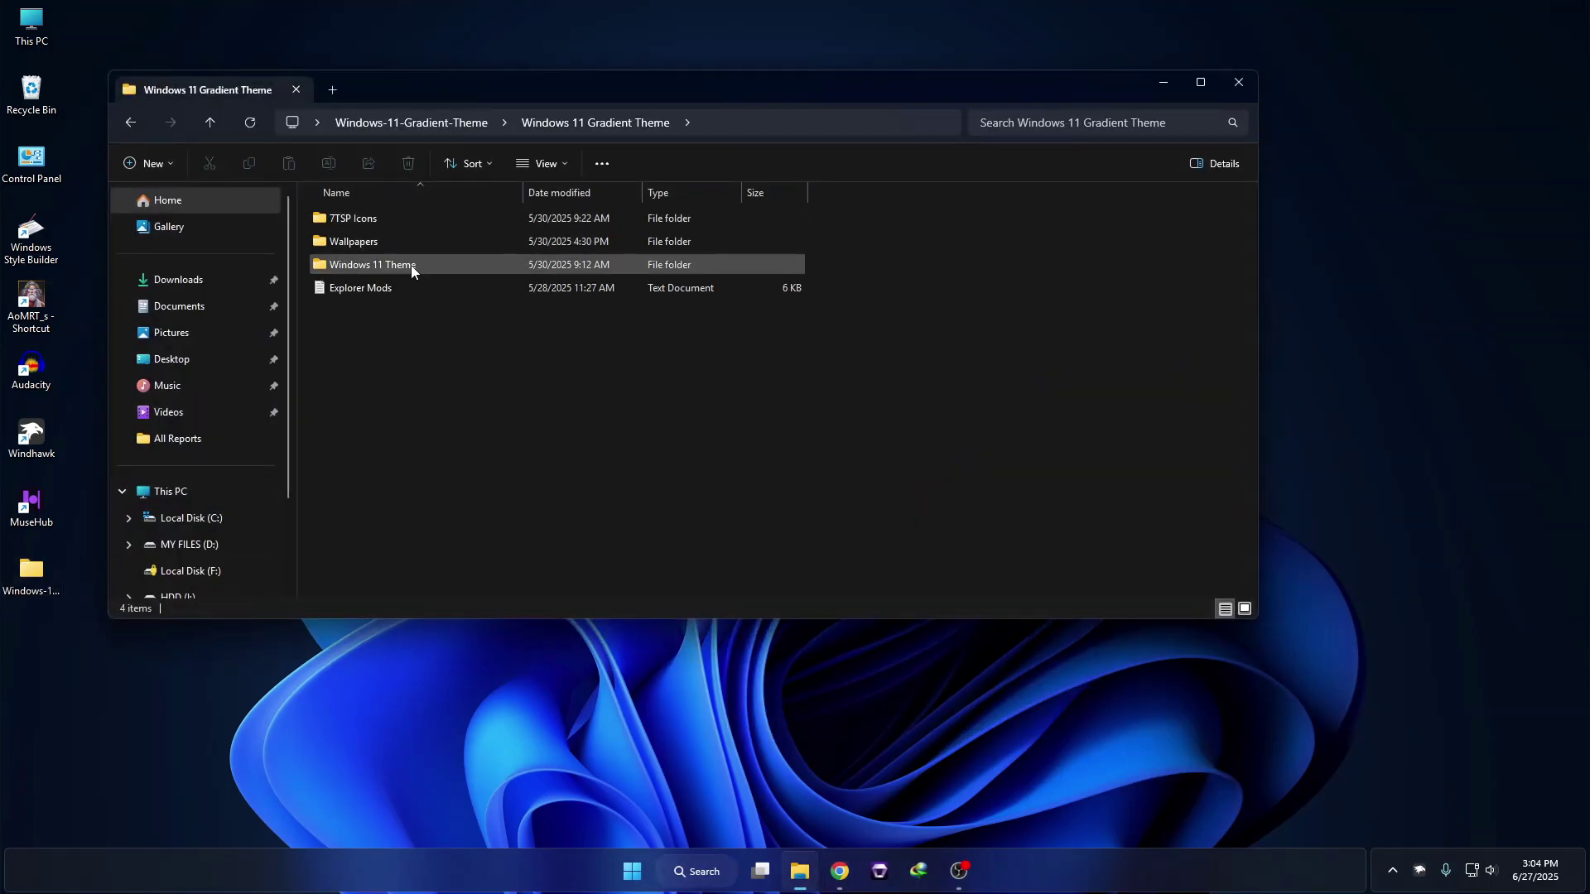
{"action": "double_click", "coordinate": [351, 265]}
{"action": "left_click_drag", "start_coordinate": [369, 334], "coordinate": [399, 222]}
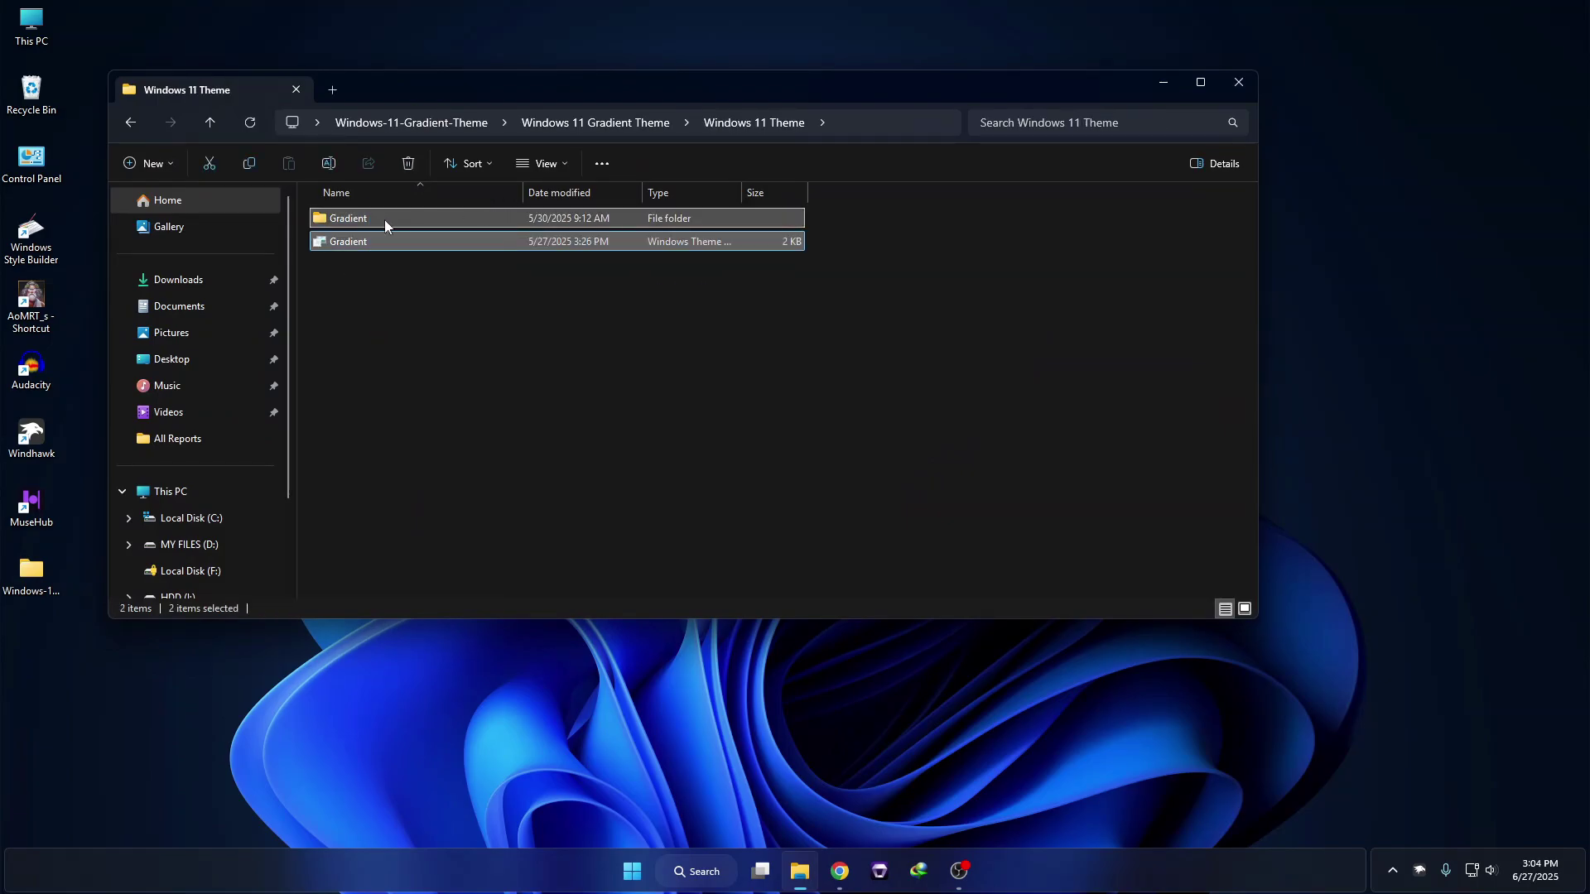
{"action": "right_click", "coordinate": [368, 212]}
{"action": "left_click", "coordinate": [427, 237]}
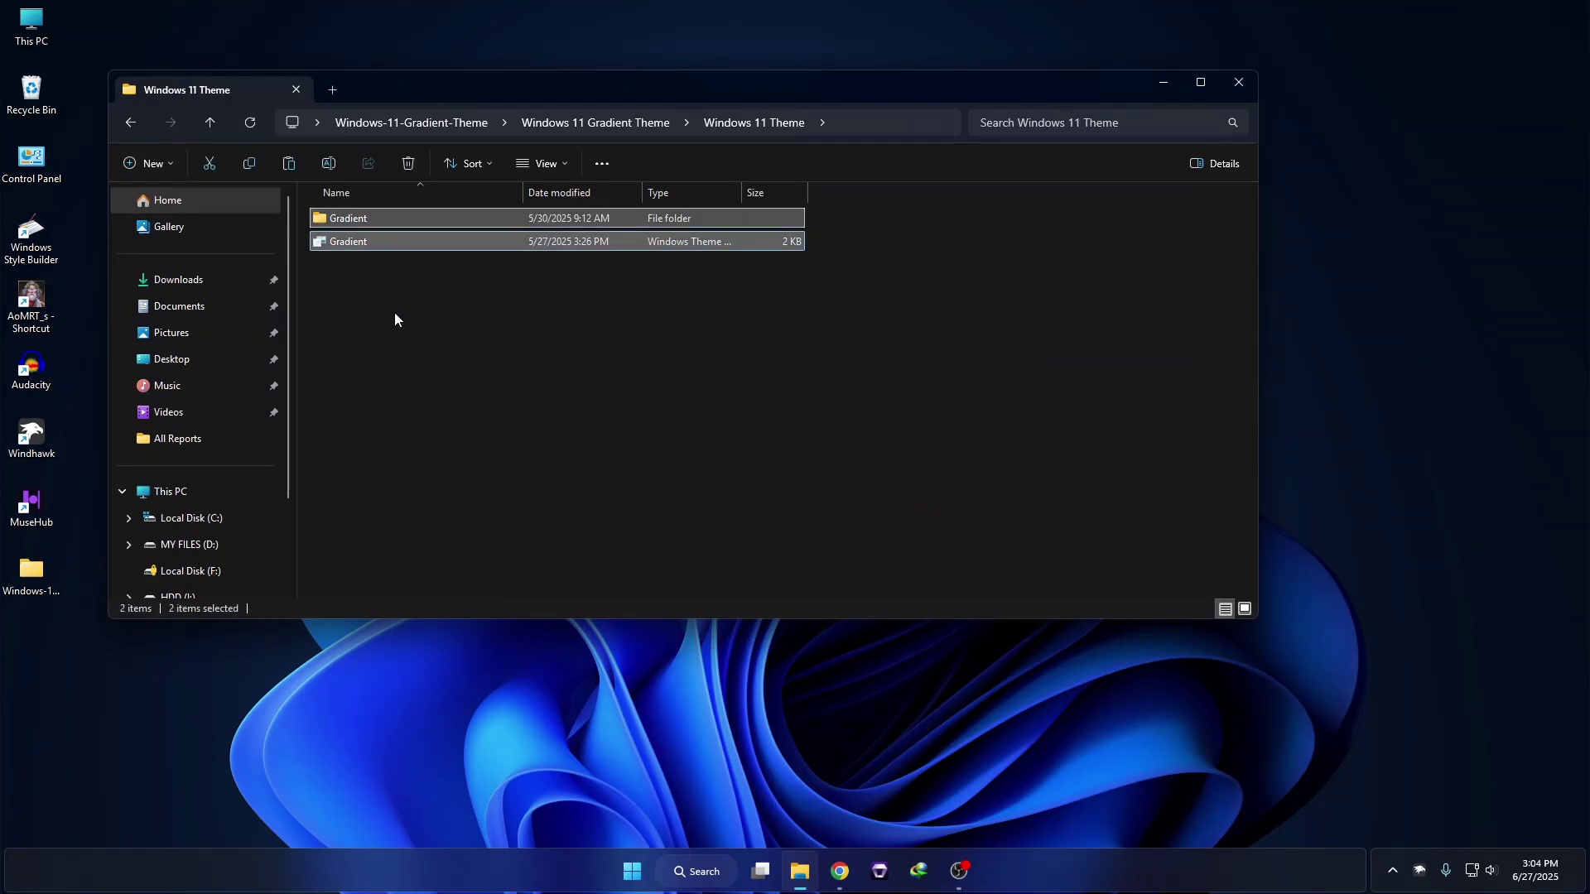
- Browse to C:\Windows\Resources\Themes
{"action": "left_click", "coordinate": [197, 487]}
{"action": "left_click", "coordinate": [385, 244]}
{"action": "double_click", "coordinate": [385, 244]}
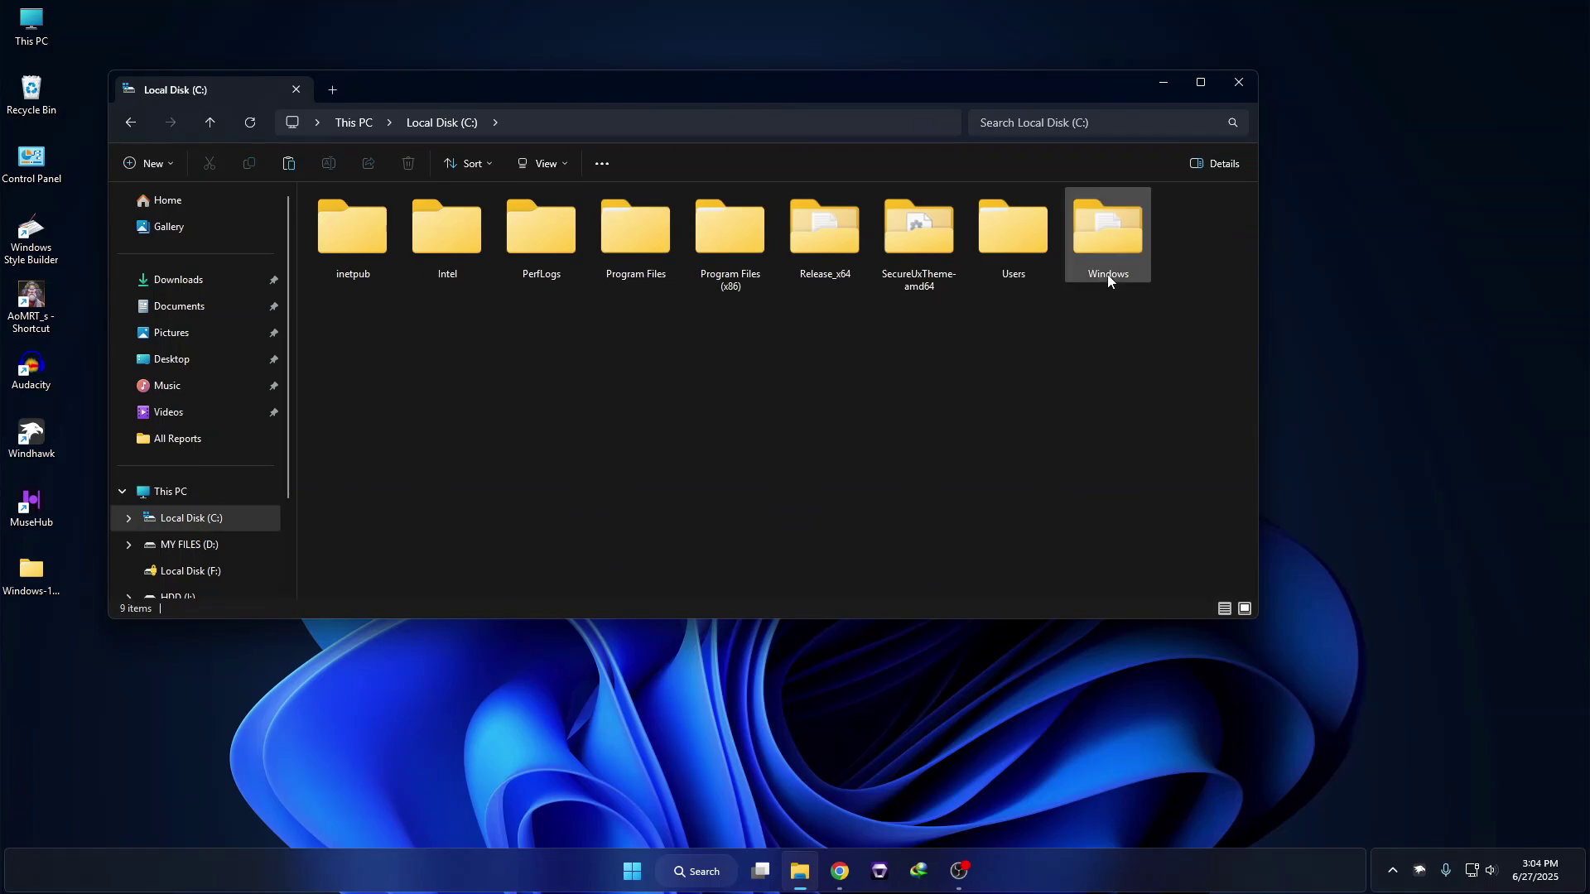
{"action": "double_click", "coordinate": [1105, 228]}
{"action": "left_click", "coordinate": [559, 403]}
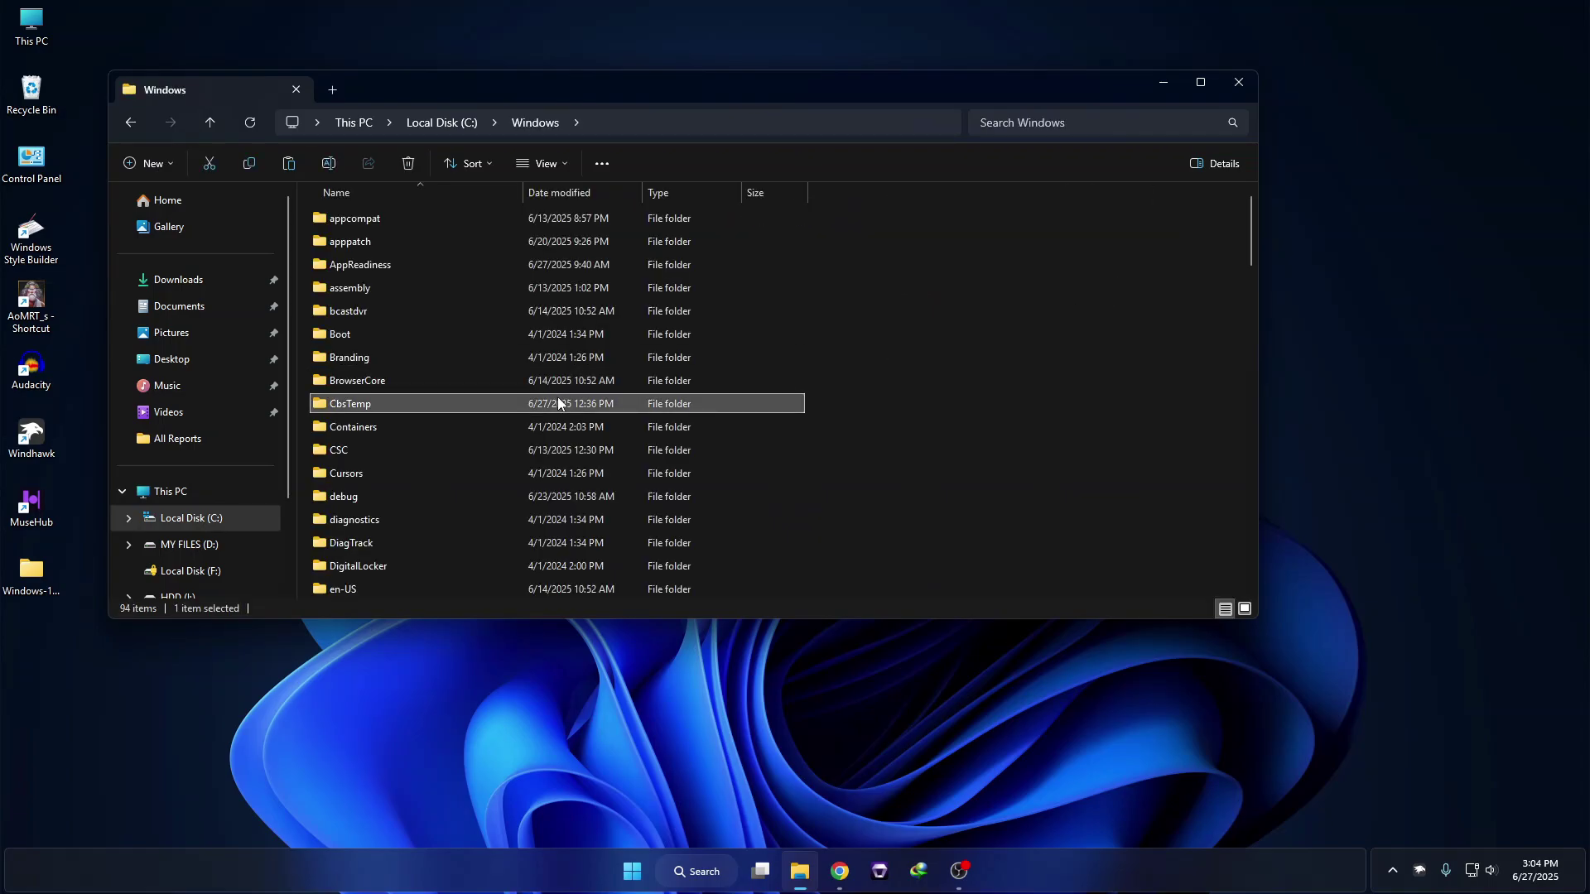
{"action": "key", "text": "r"}
{"action": "left_click", "coordinate": [404, 264]}
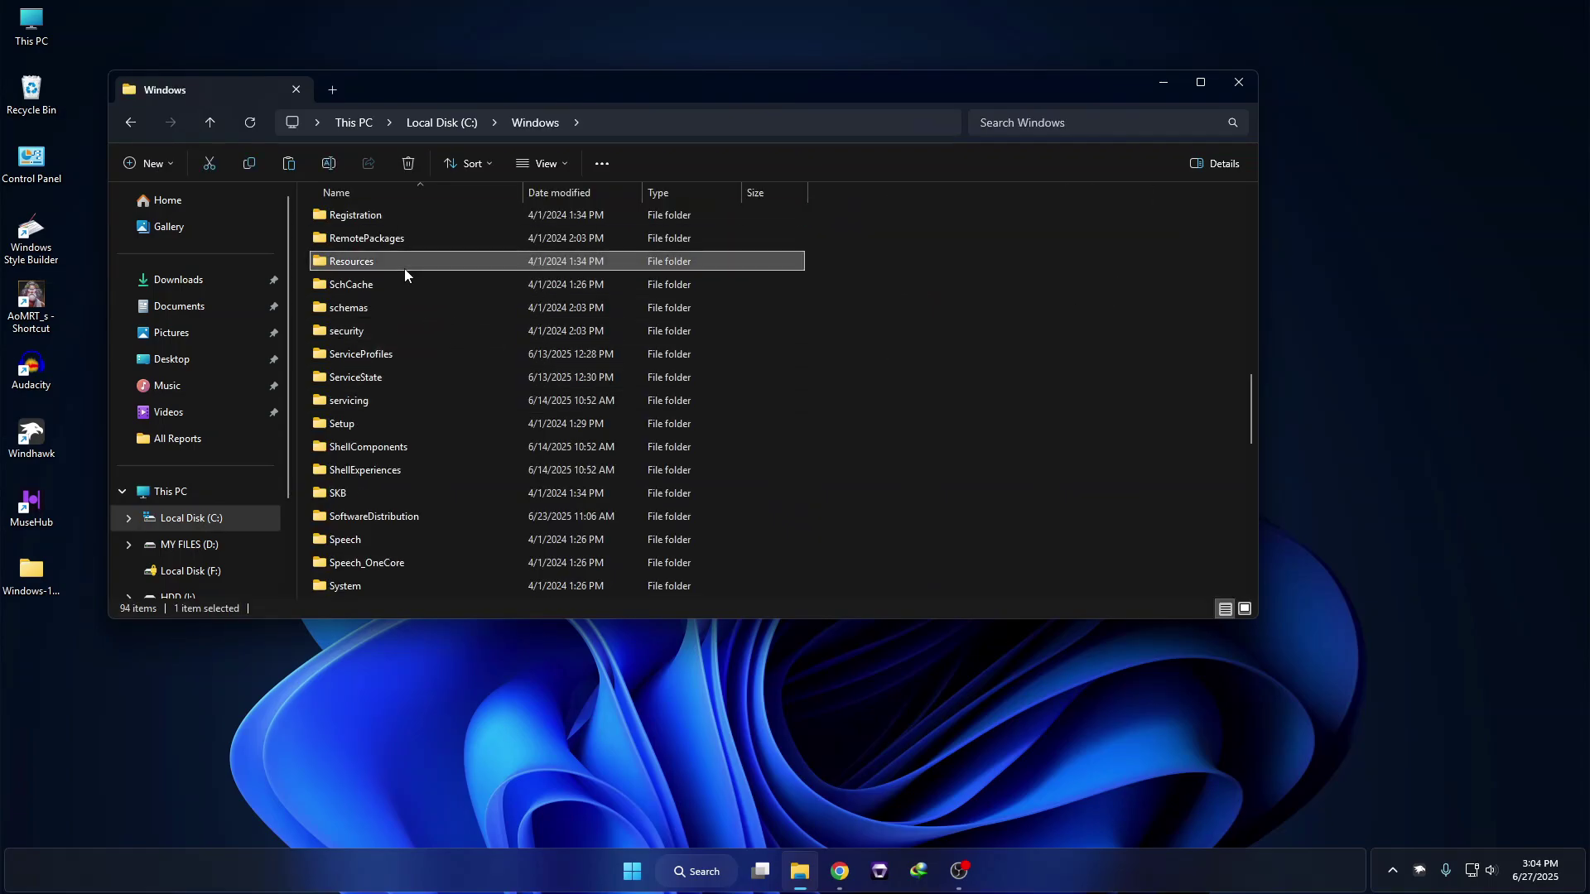
{"action": "double_click", "coordinate": [386, 262]}
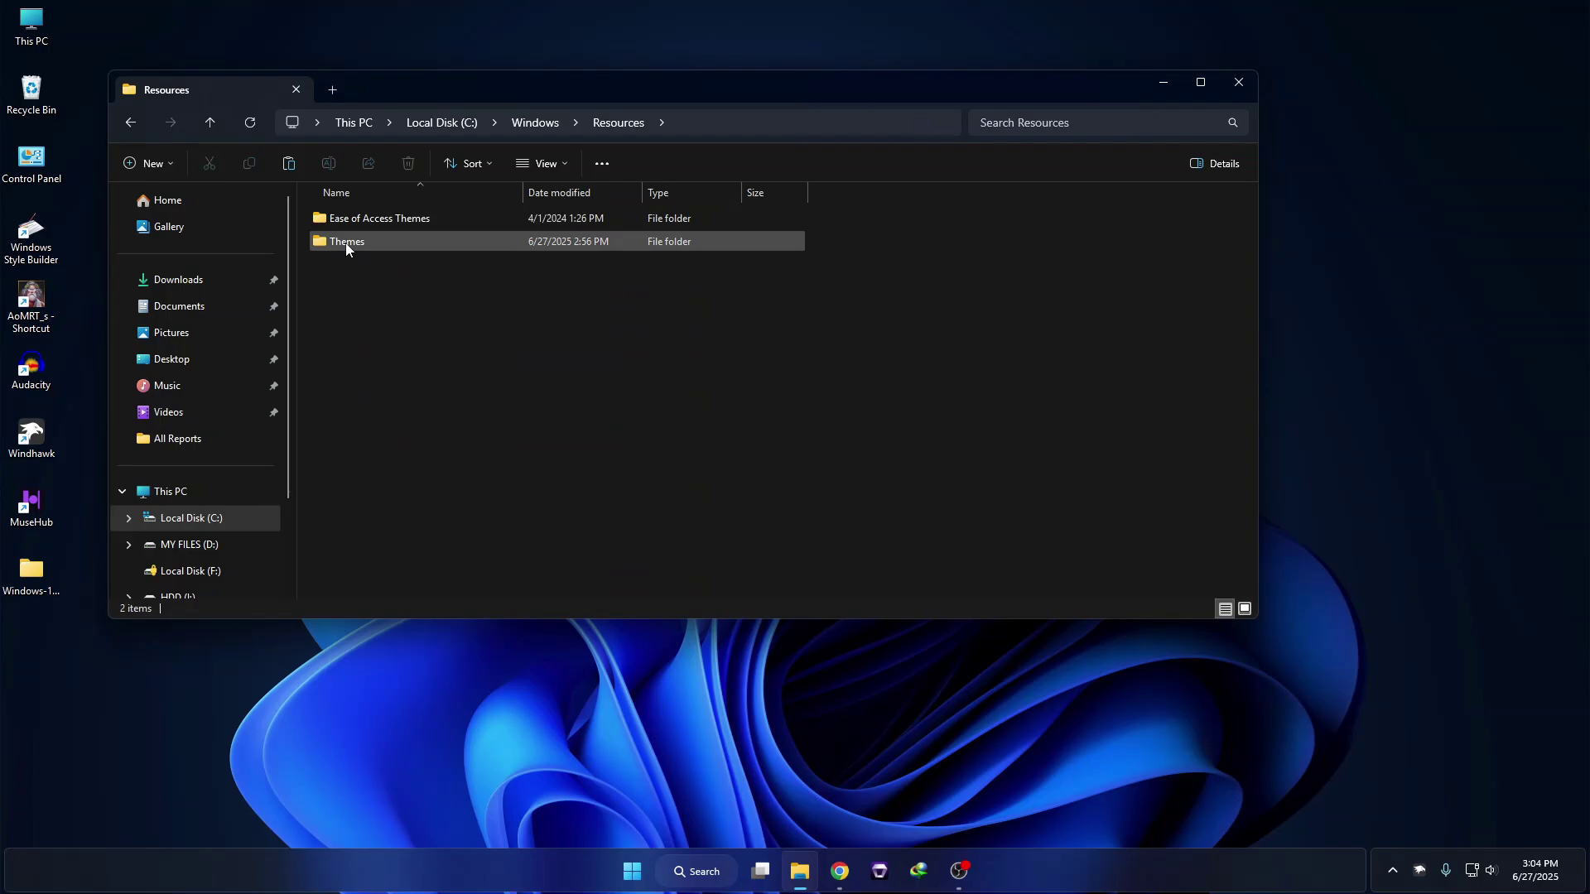
{"action": "double_click", "coordinate": [342, 241]}
- Paste the Gradient items into Themes, granting administrator permission, then return to This PC
{"action": "right_click", "coordinate": [916, 324]}
{"action": "left_click", "coordinate": [933, 340]}
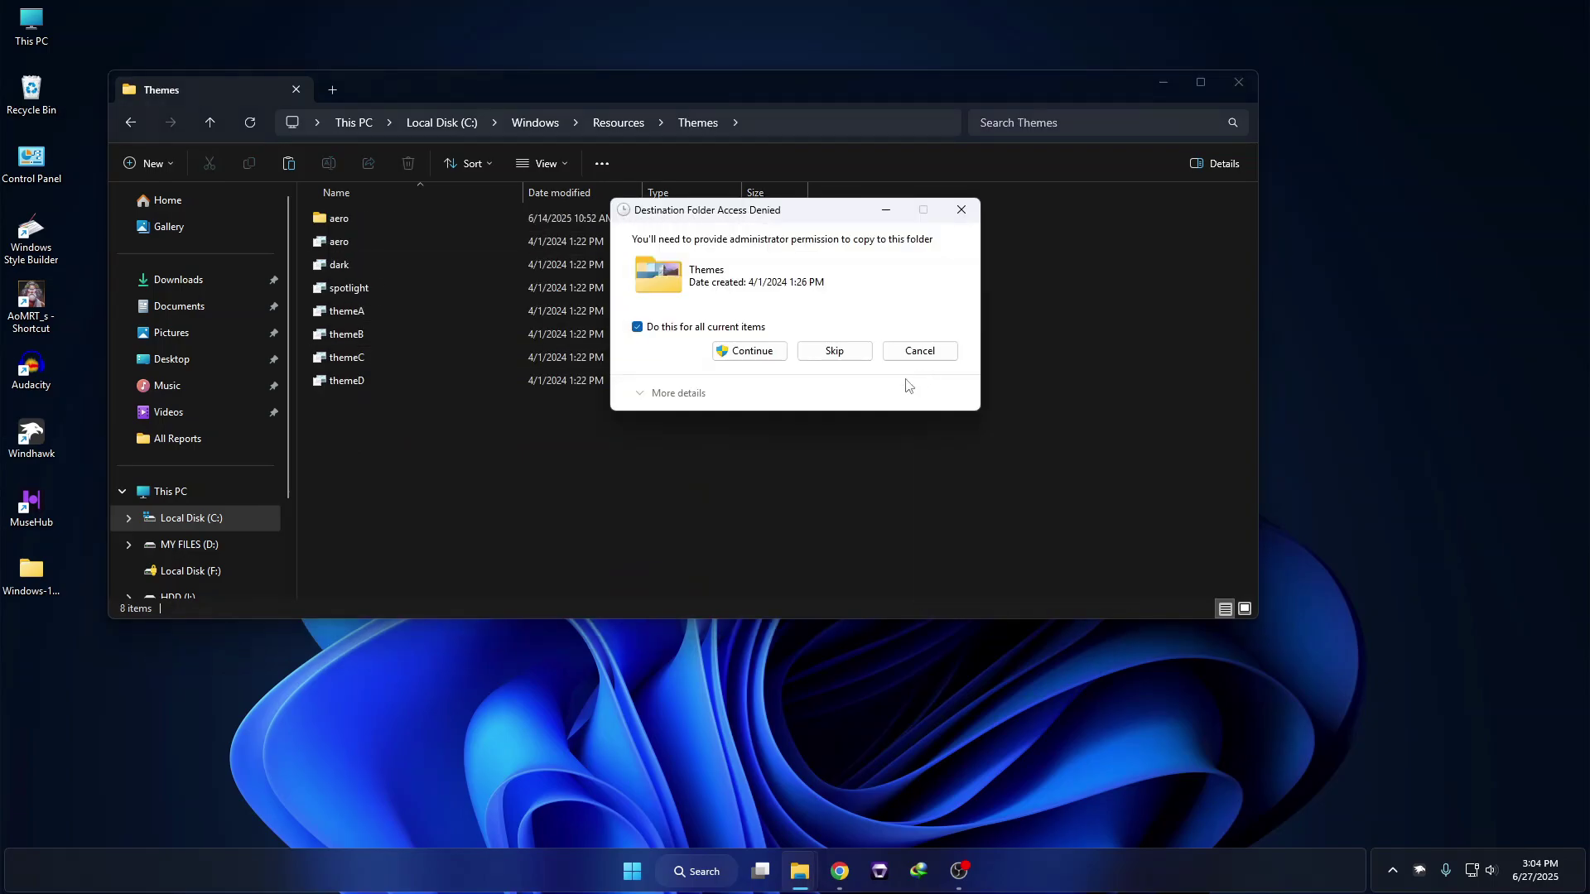
{"action": "left_click", "coordinate": [750, 350]}
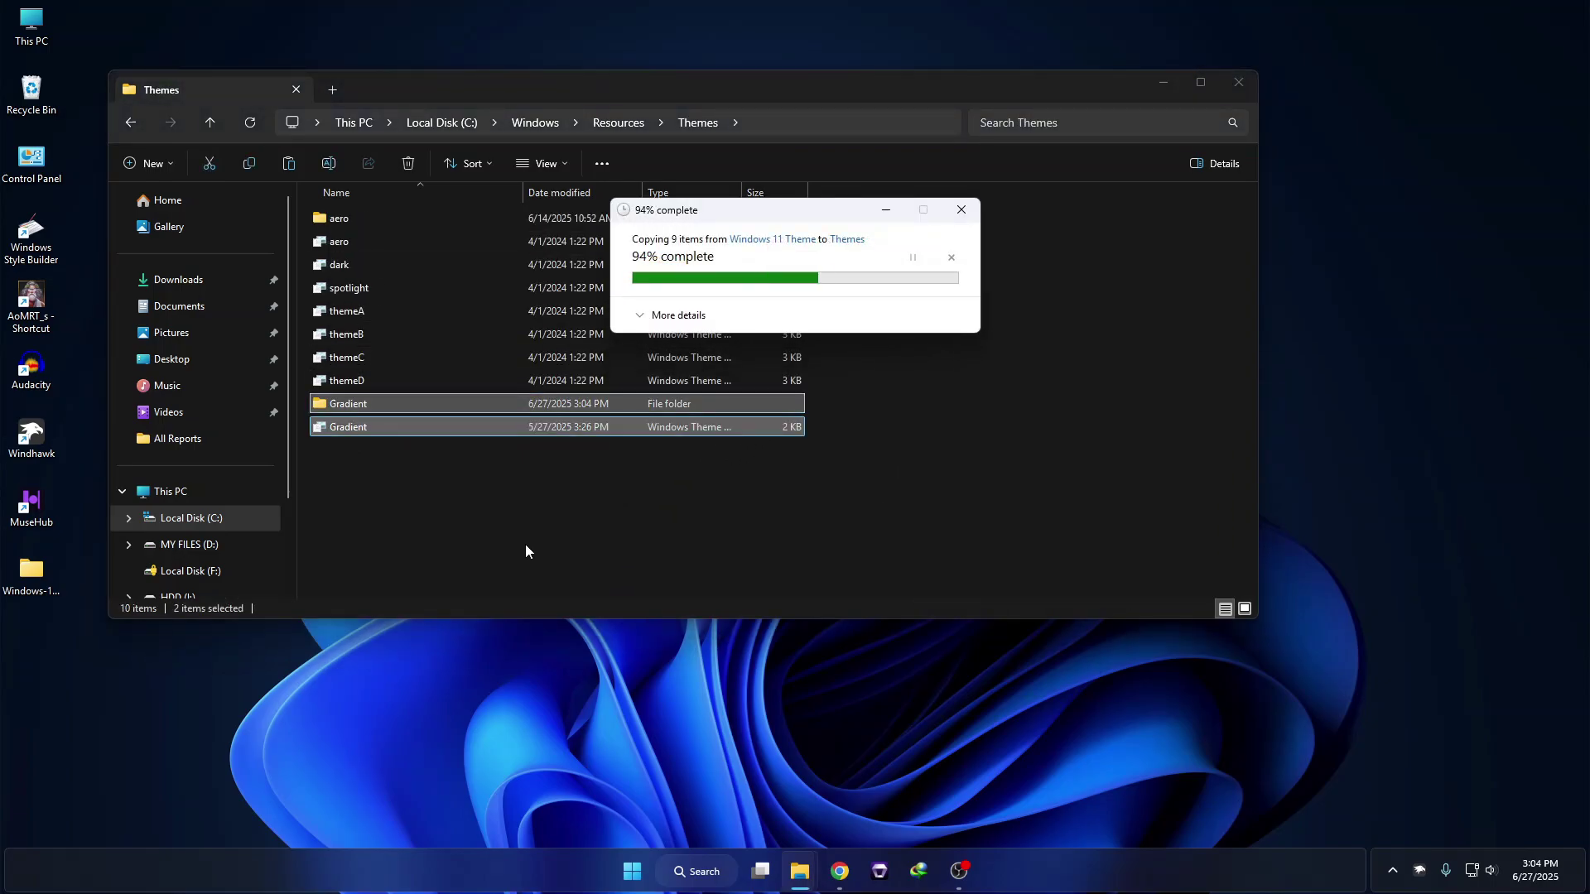
{"action": "left_click", "coordinate": [168, 494]}
- Launch ThemeTool from C:\SecureUxTheme-amd64 as administrator
{"action": "double_click", "coordinate": [429, 236]}
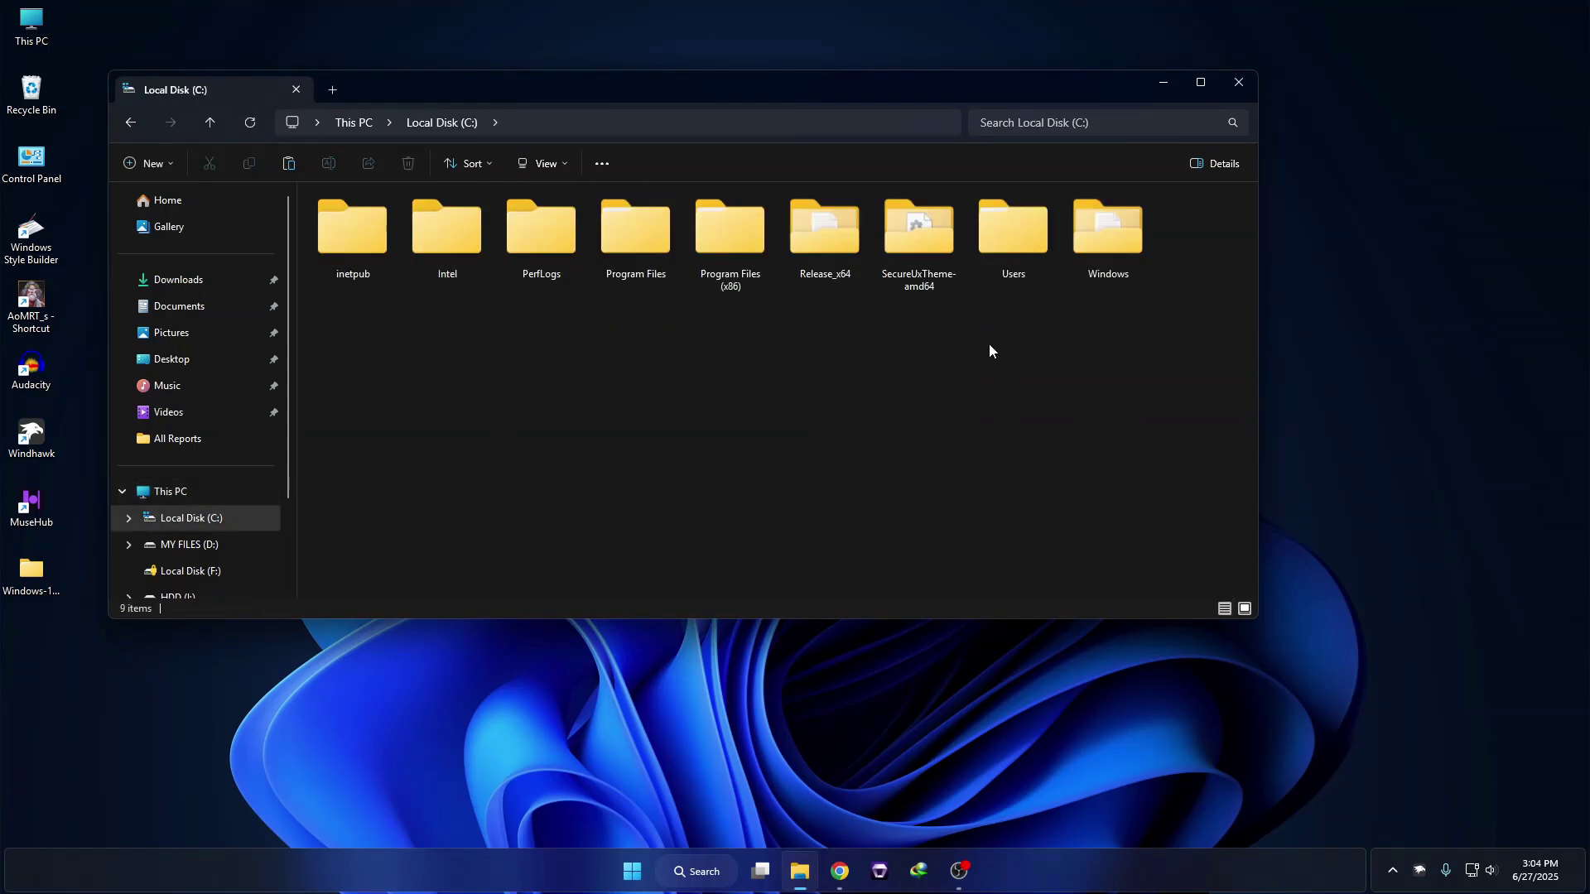
{"action": "double_click", "coordinate": [926, 246]}
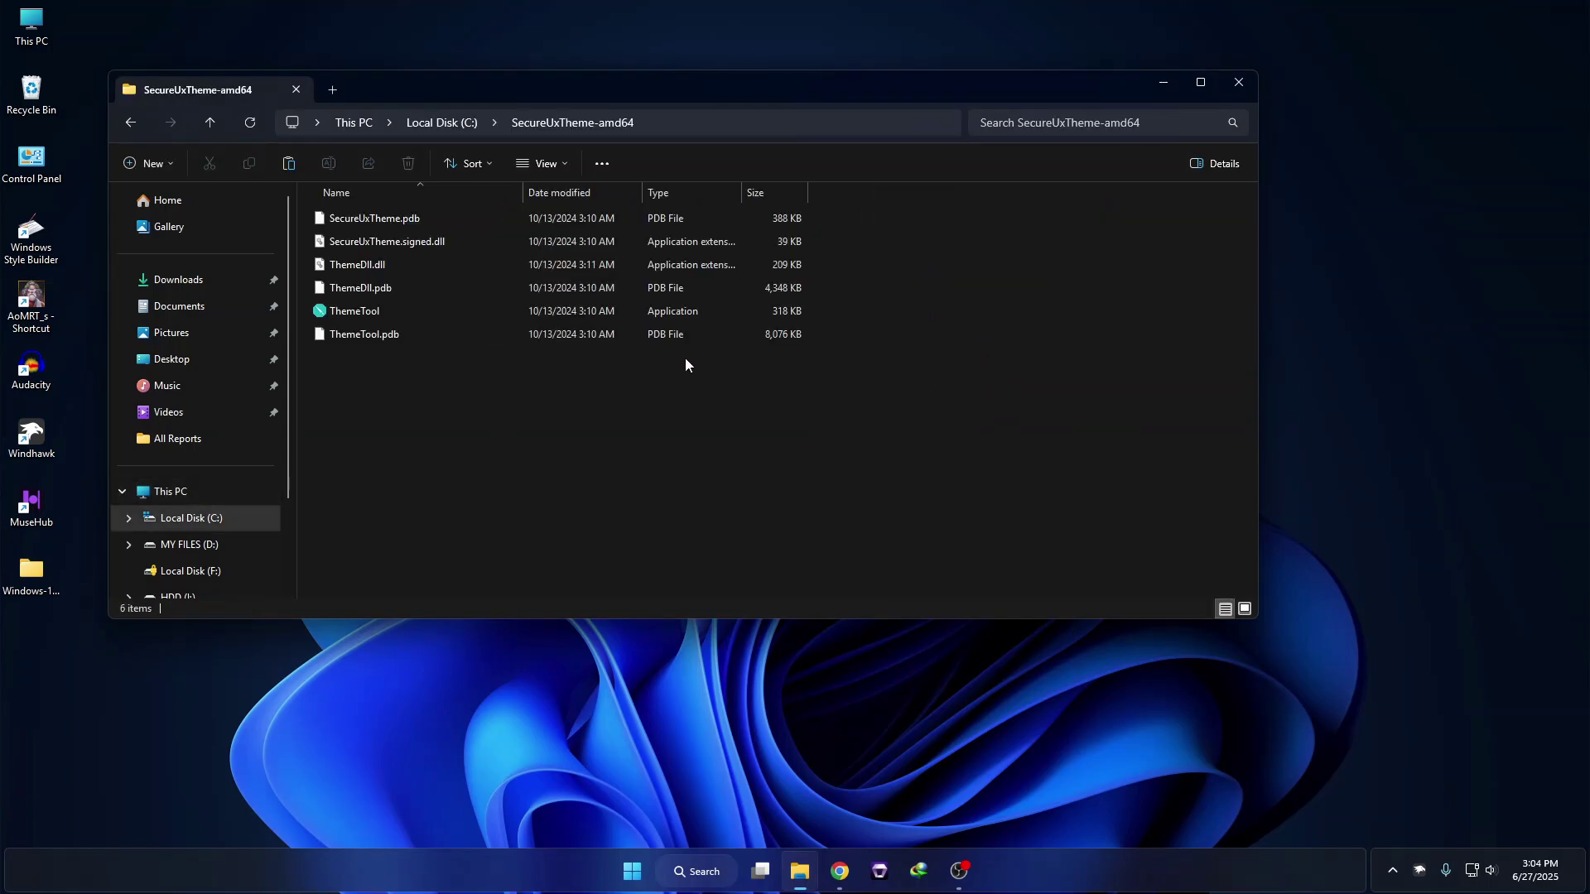
{"action": "left_click", "coordinate": [347, 314]}
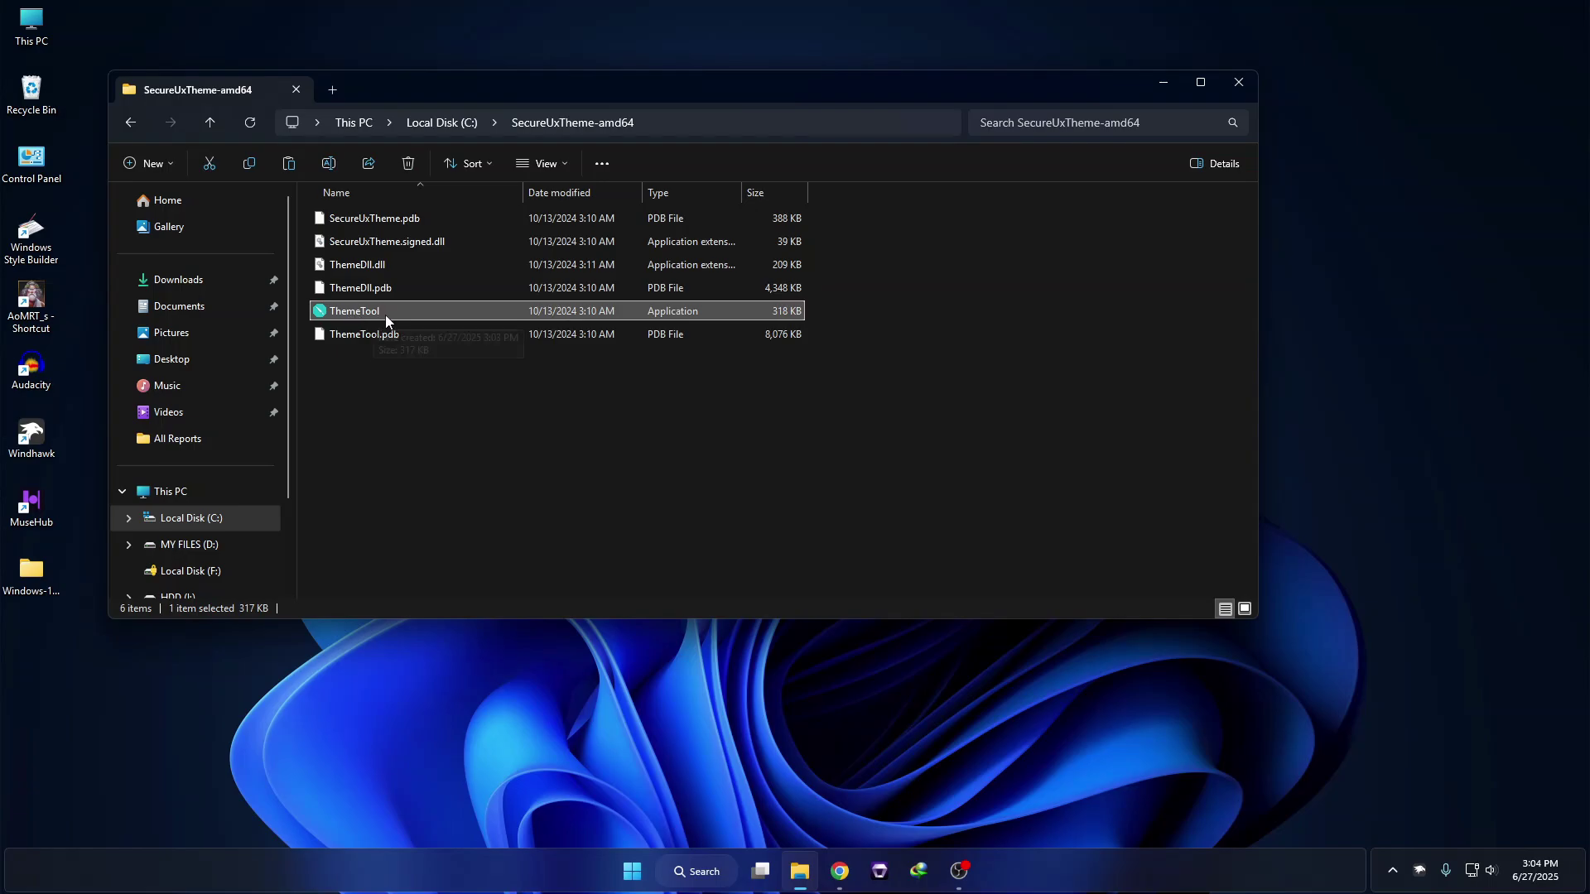
{"action": "right_click", "coordinate": [349, 314]}
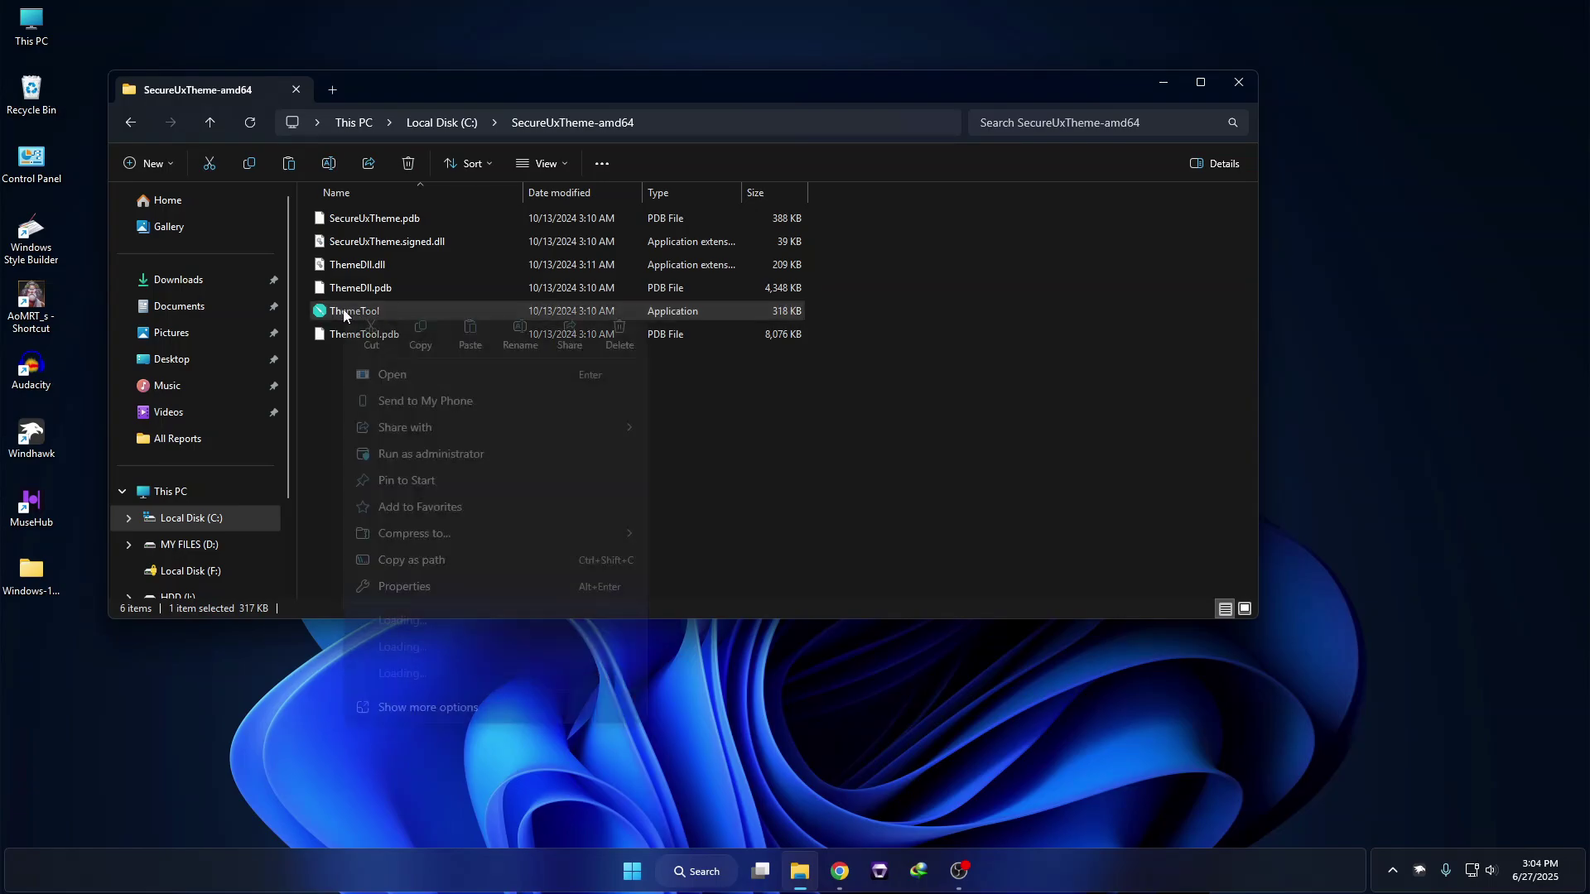
{"action": "left_click", "coordinate": [441, 455]}
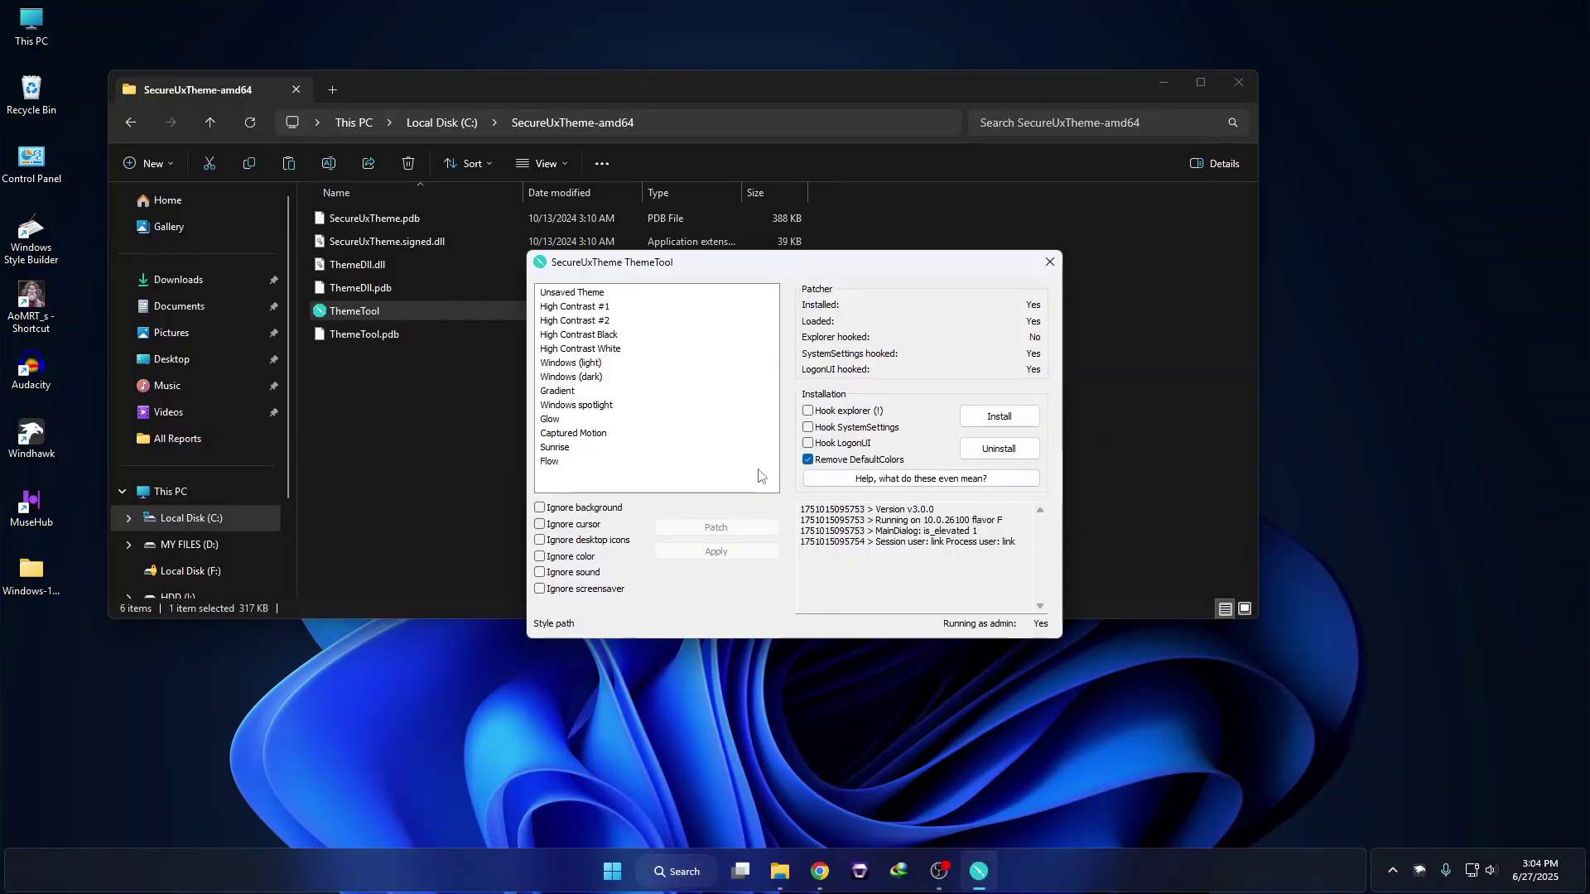
- Patch and apply the Gradient theme, then close ThemeTool and the folder window
{"action": "left_click", "coordinate": [559, 393]}
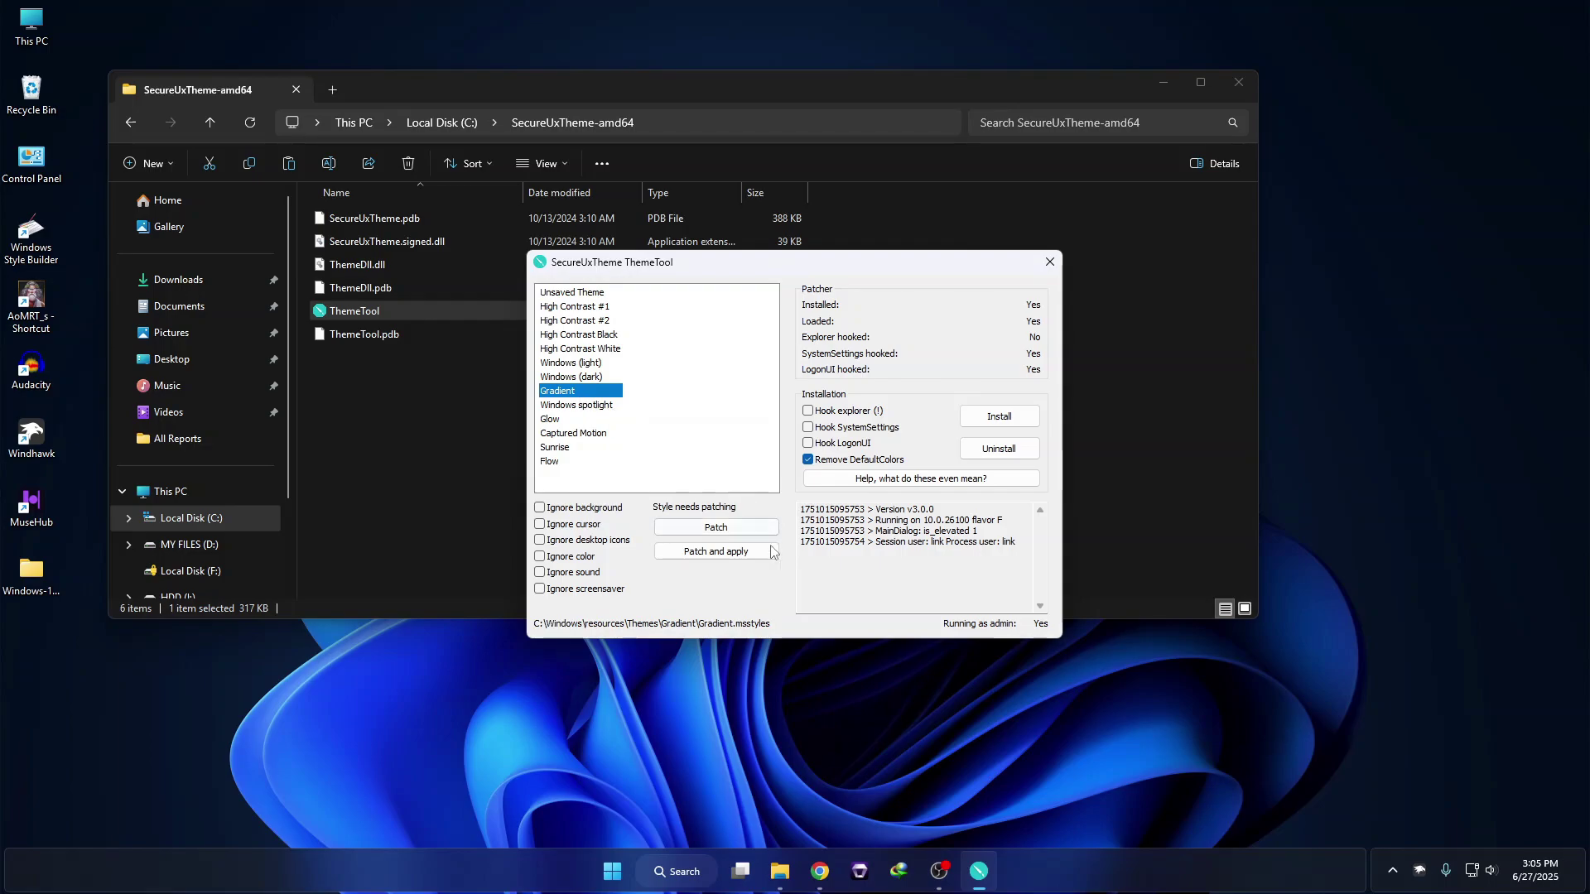
{"action": "left_click", "coordinate": [721, 553]}
{"action": "left_click", "coordinate": [729, 552]}
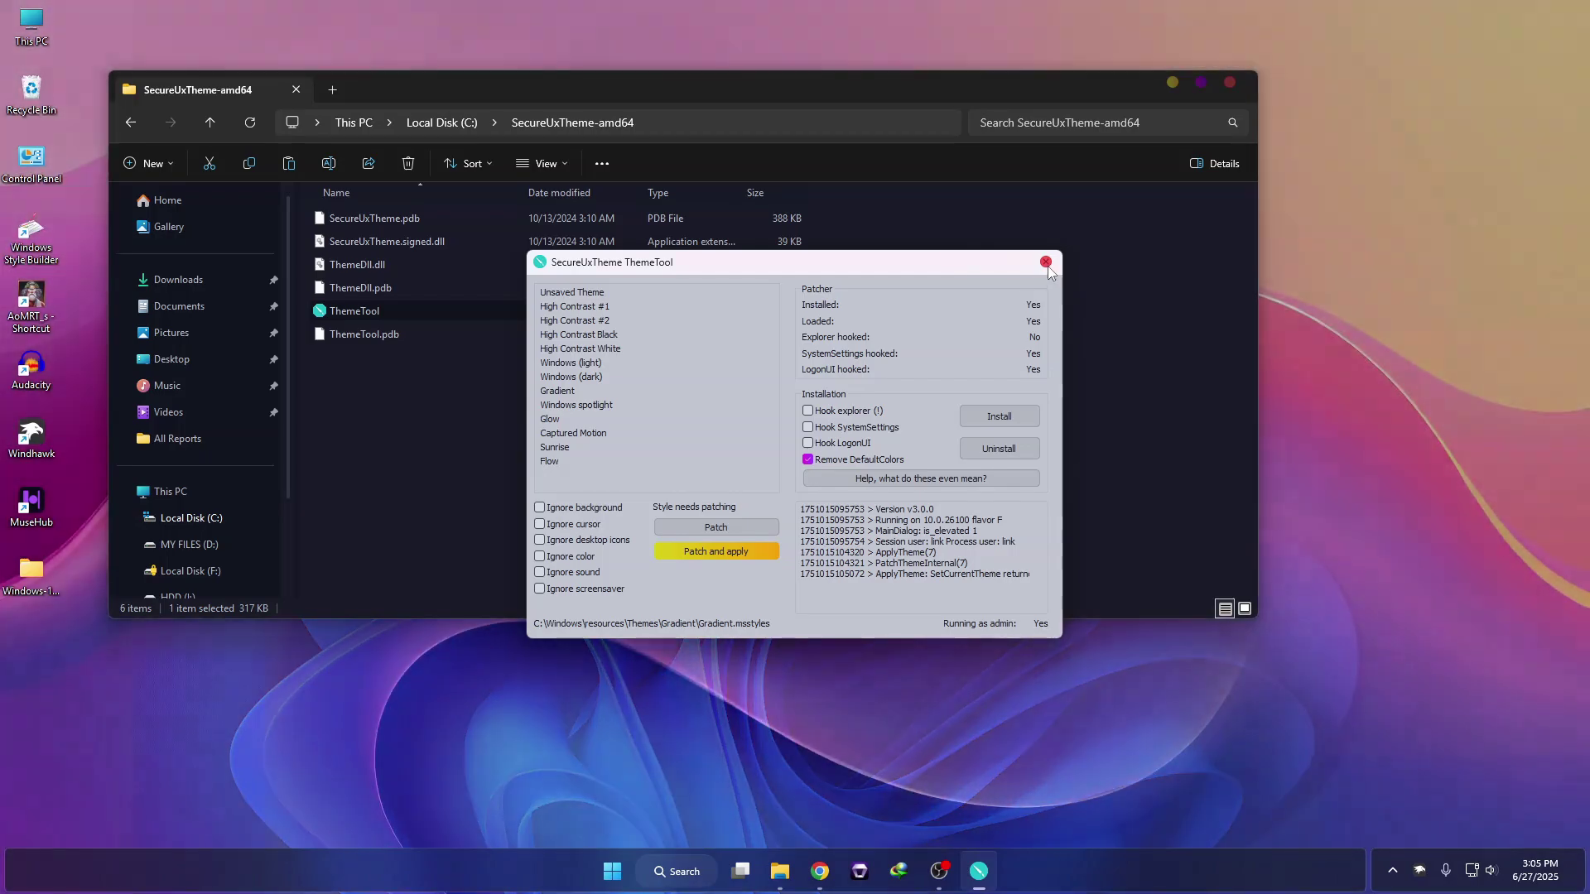
{"action": "left_click", "coordinate": [1046, 262]}
{"action": "left_click", "coordinate": [1231, 89]}
- Extract the 7tsp zip archive to a folder on the desktop with WinRAR
{"action": "double_click", "coordinate": [37, 28]}
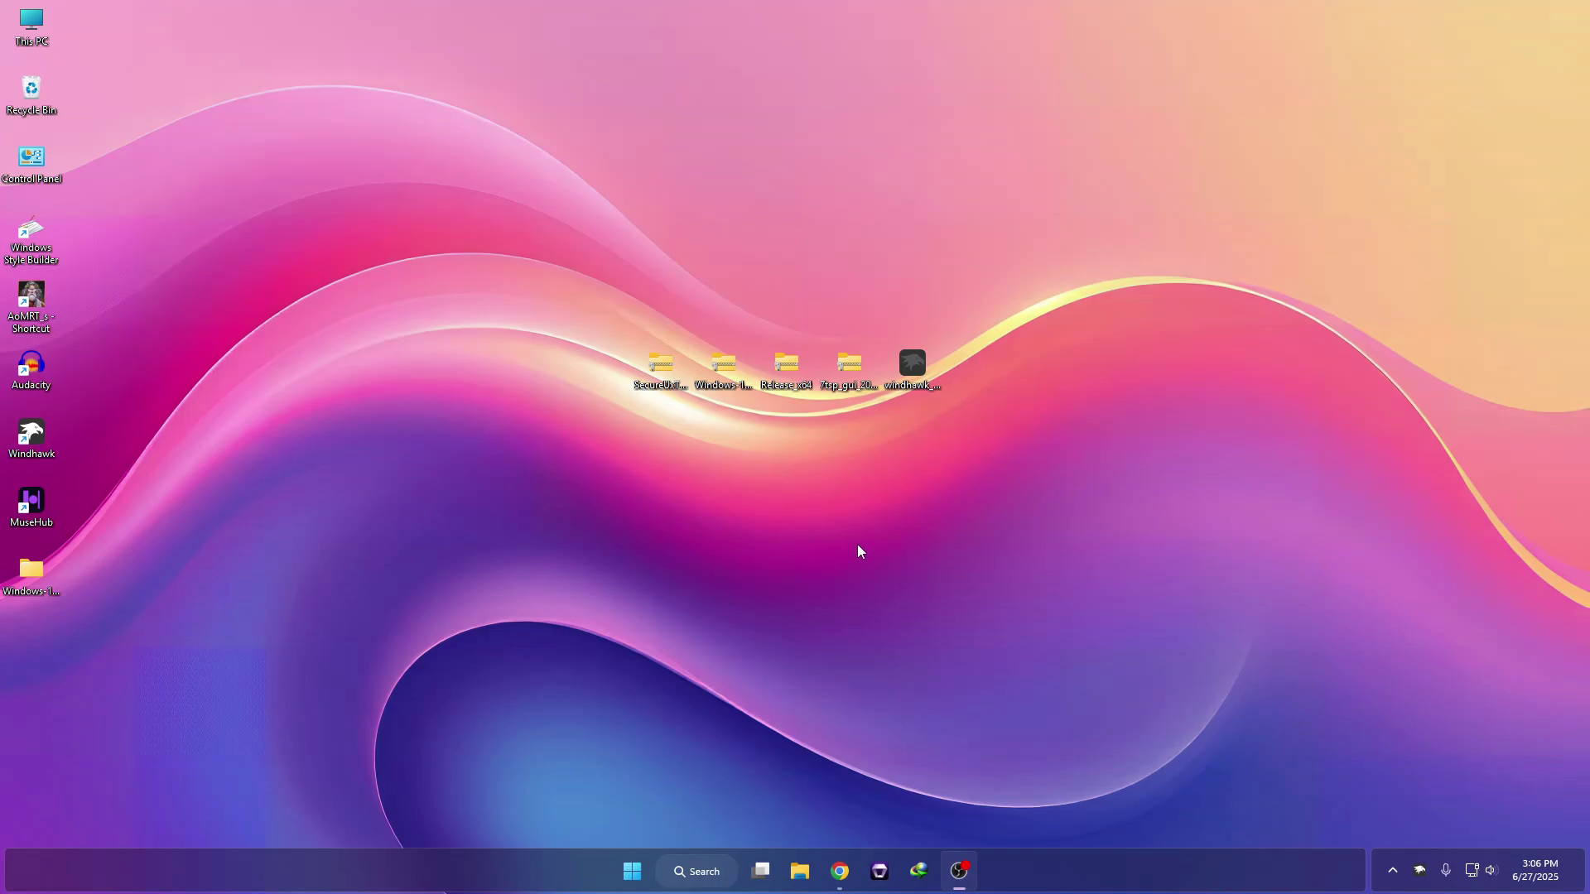
{"action": "right_click", "coordinate": [851, 374]}
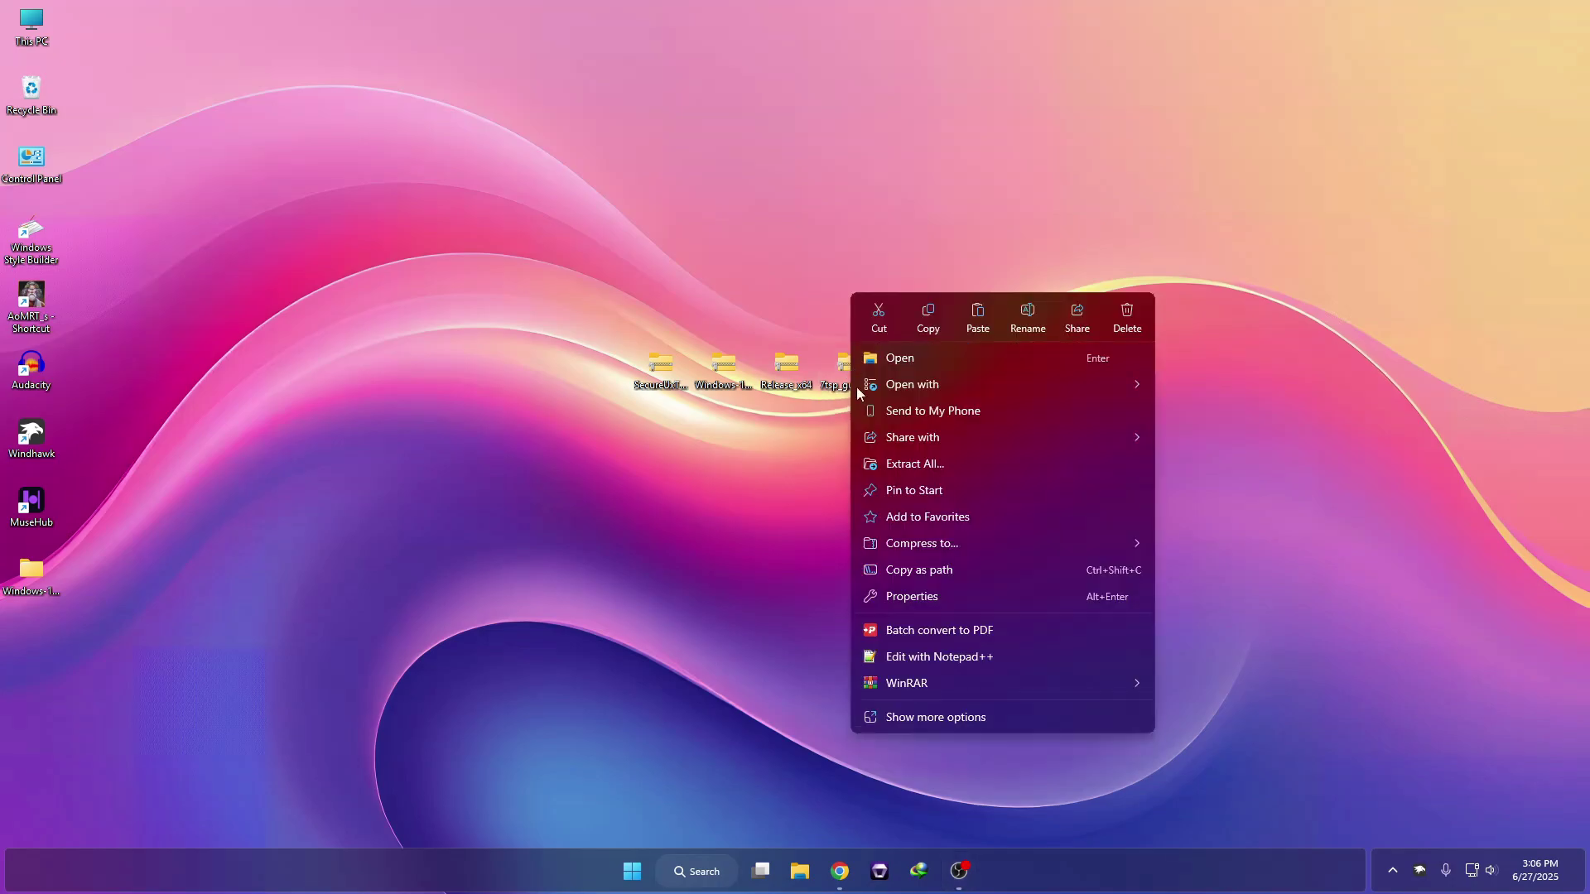
{"action": "mouse_move", "coordinate": [920, 684]}
{"action": "left_click", "coordinate": [1276, 704]}
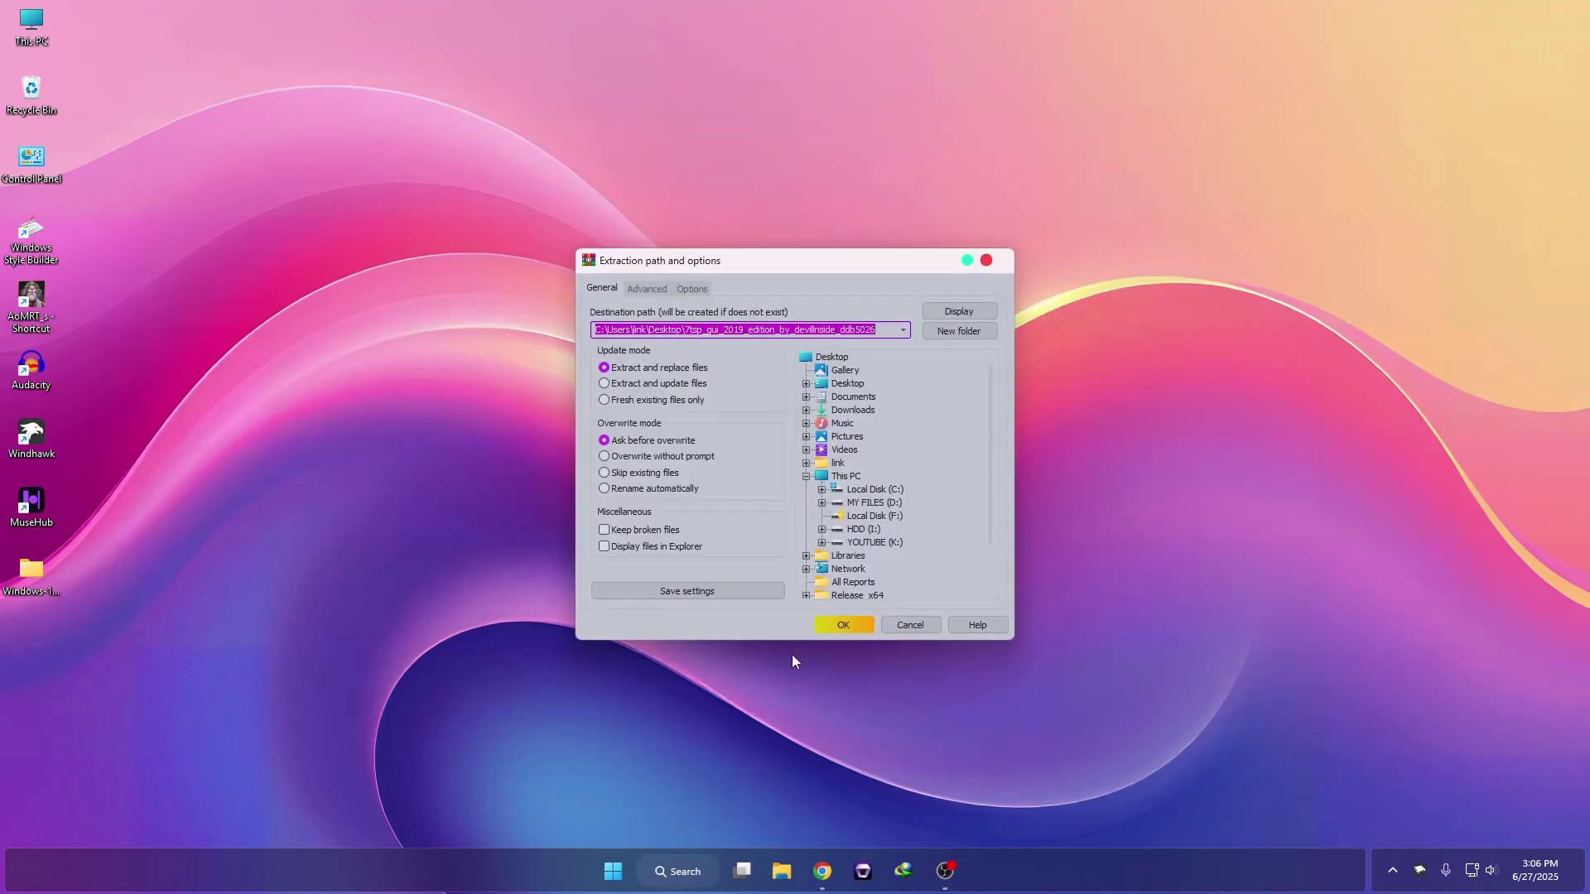
{"action": "left_click", "coordinate": [852, 630]}
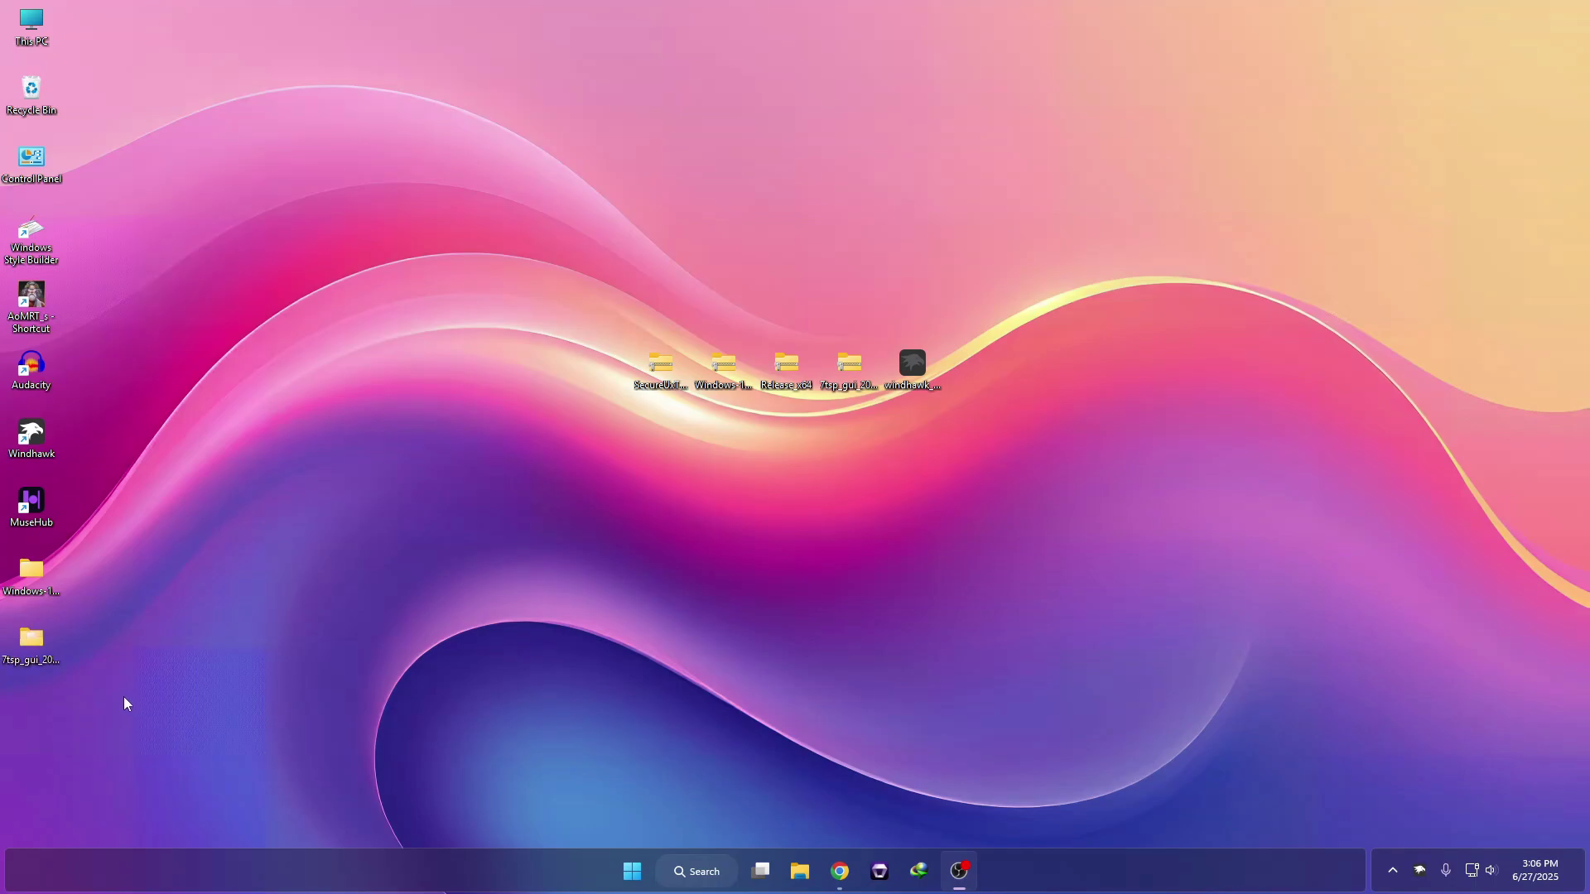
- Rename 7tsp GUI v0.6(2019).ee to .exe and accept the extension warning
{"action": "double_click", "coordinate": [31, 650]}
{"action": "left_click", "coordinate": [483, 238]}
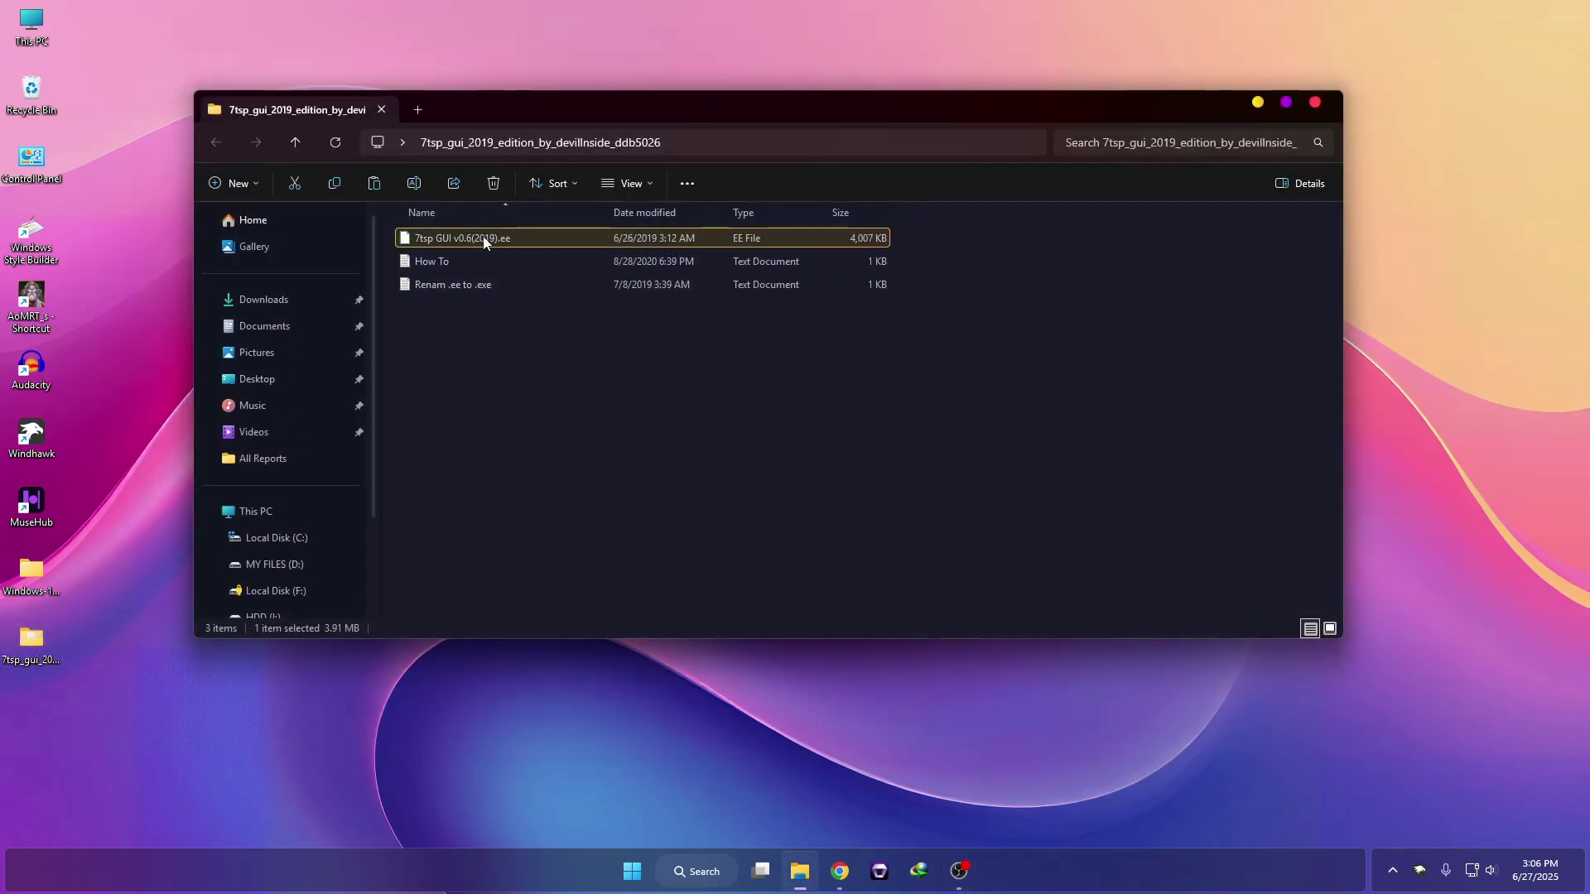
{"action": "right_click", "coordinate": [475, 237]}
{"action": "left_click", "coordinate": [609, 257]}
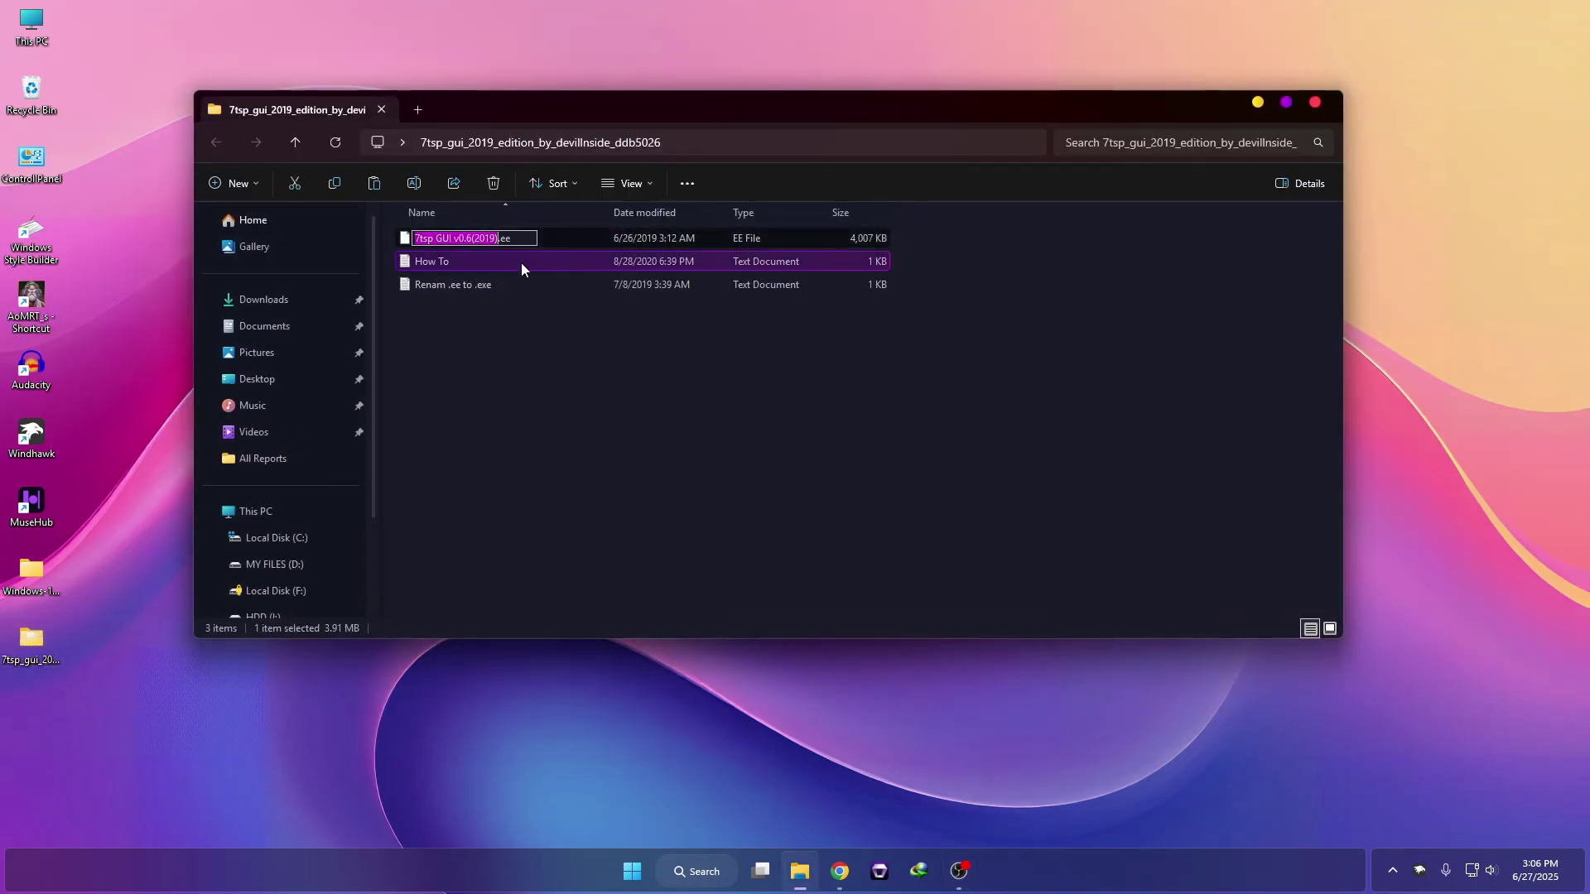
{"action": "left_click", "coordinate": [505, 238]}
{"action": "type", "text": "x"}
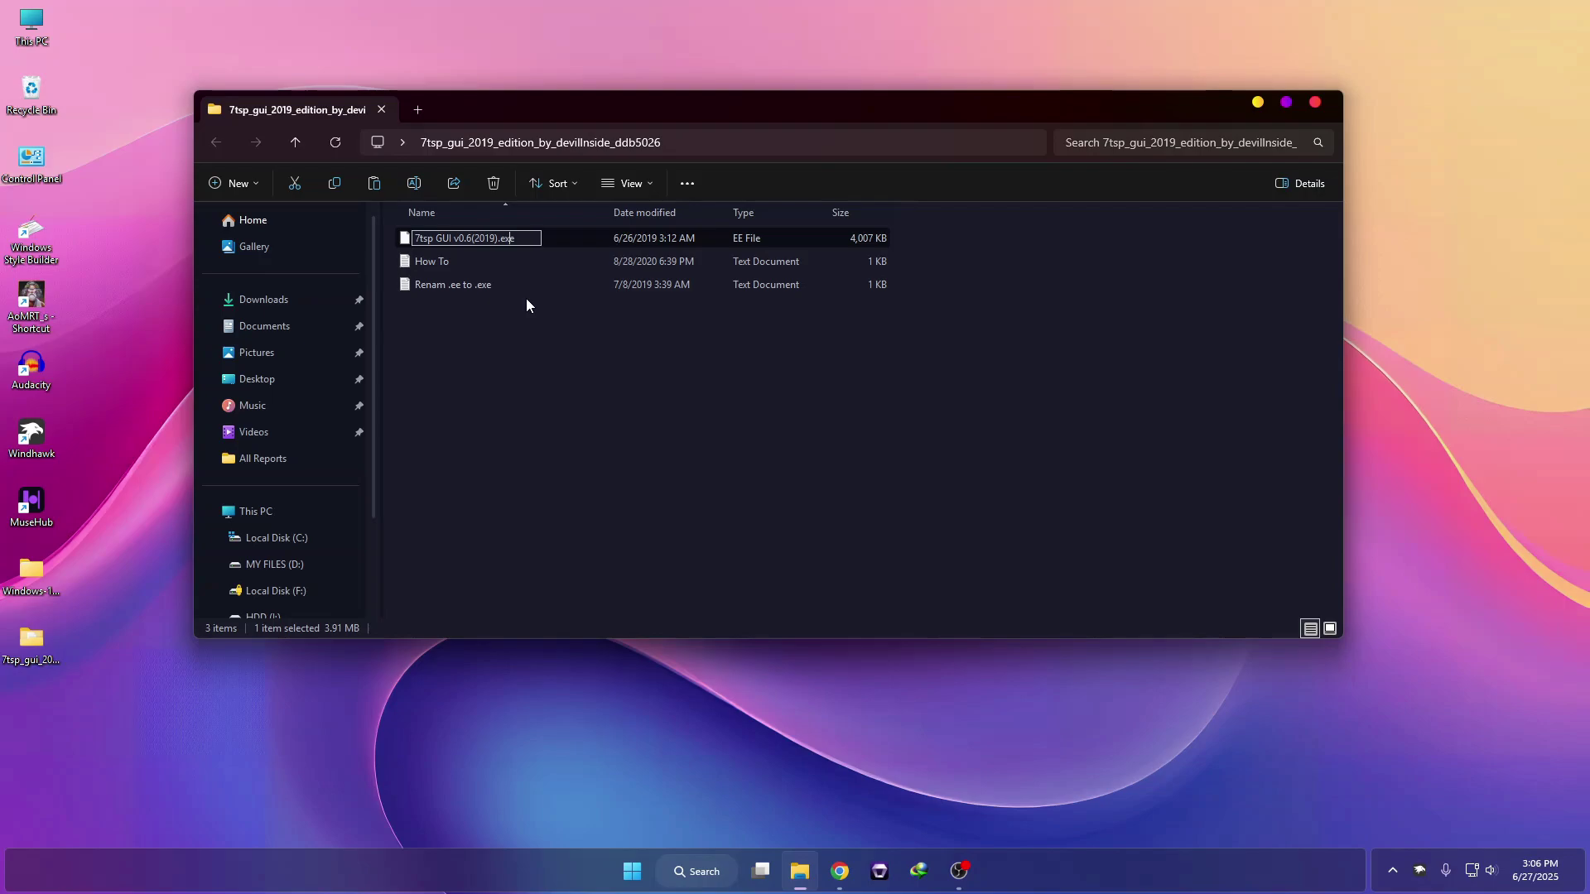
{"action": "key", "text": "Return"}
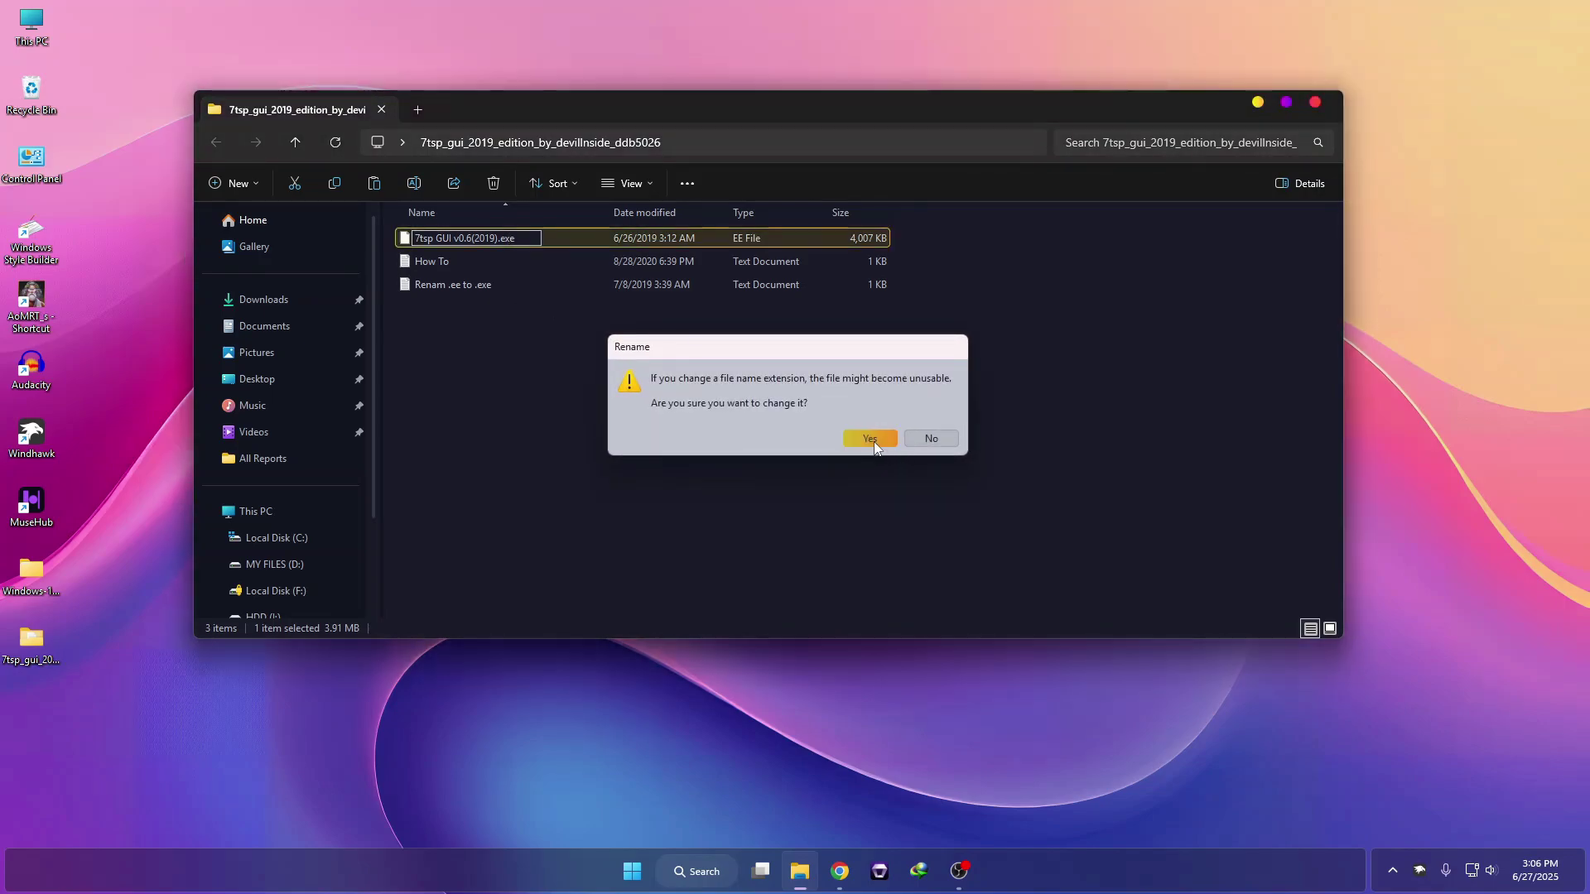
{"action": "left_click", "coordinate": [871, 441]}
- Run 7tsp GUI v0.6(2019).exe as administrator
{"action": "left_click", "coordinate": [428, 237]}
{"action": "right_click", "coordinate": [427, 239]}
{"action": "left_click", "coordinate": [514, 380]}
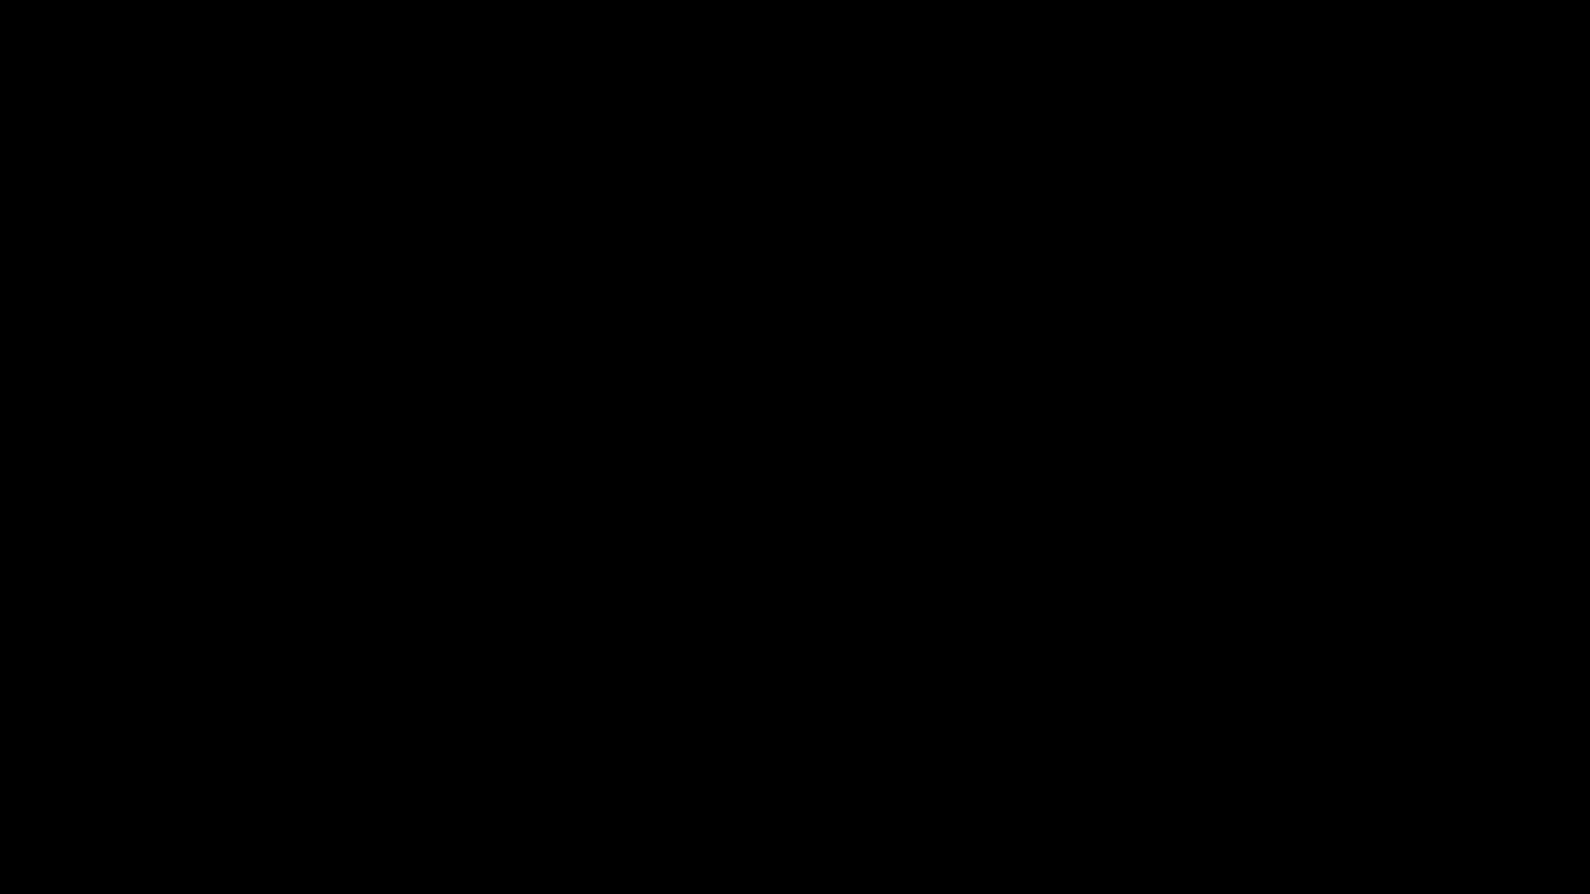
- Add the 7tsp Goruda Icons cyan.7z custom pack from Windows 11 Gradient Theme > 7TSP Icons
{"action": "left_click", "coordinate": [739, 560]}
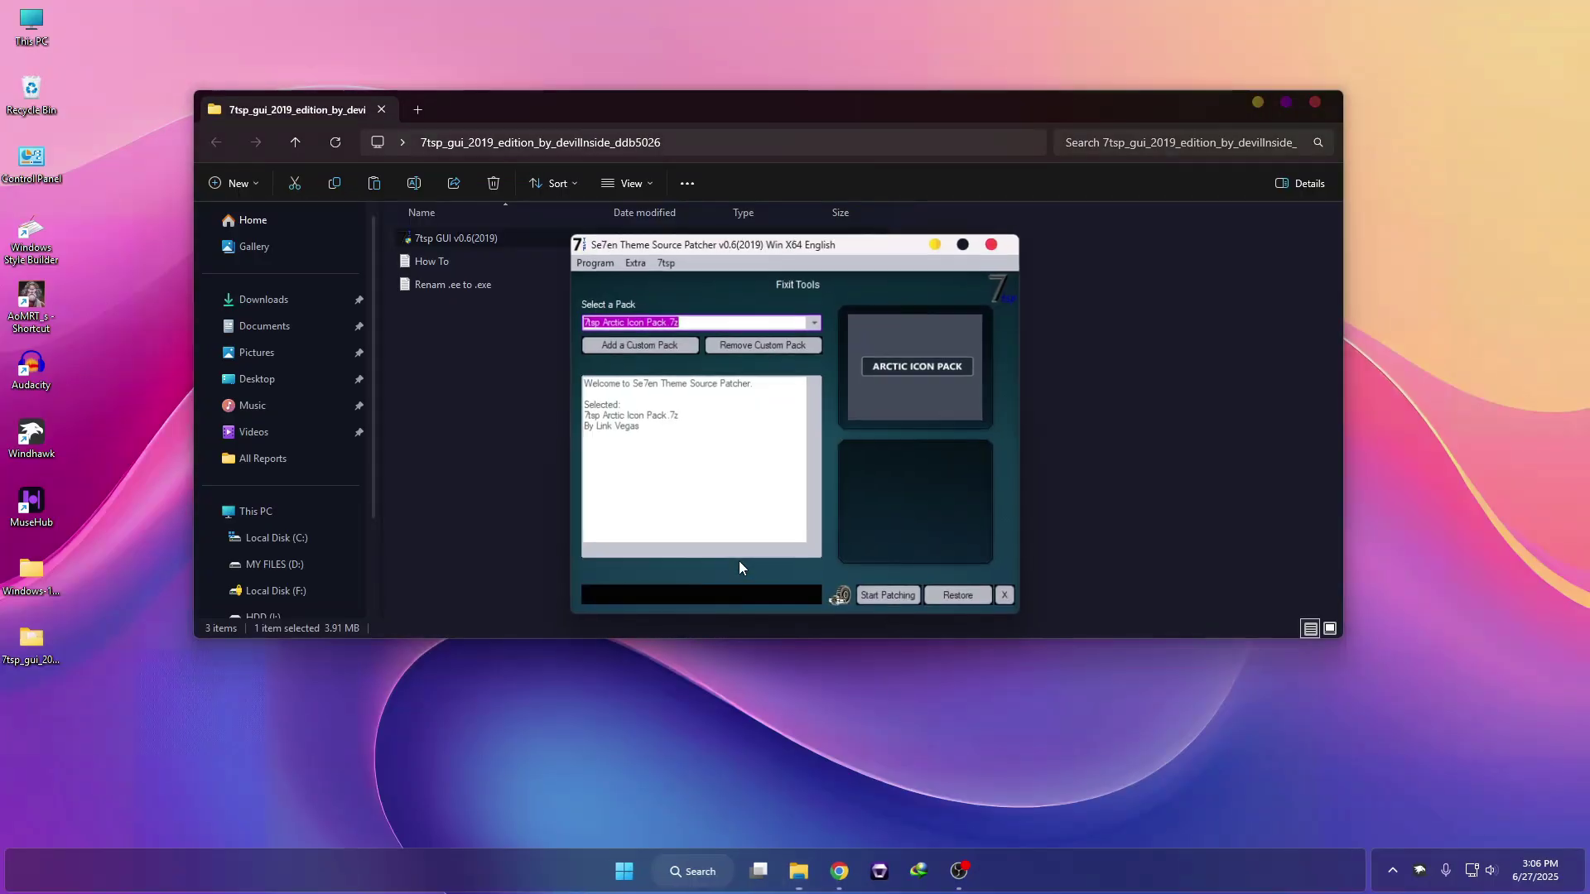
{"action": "left_click", "coordinate": [640, 346]}
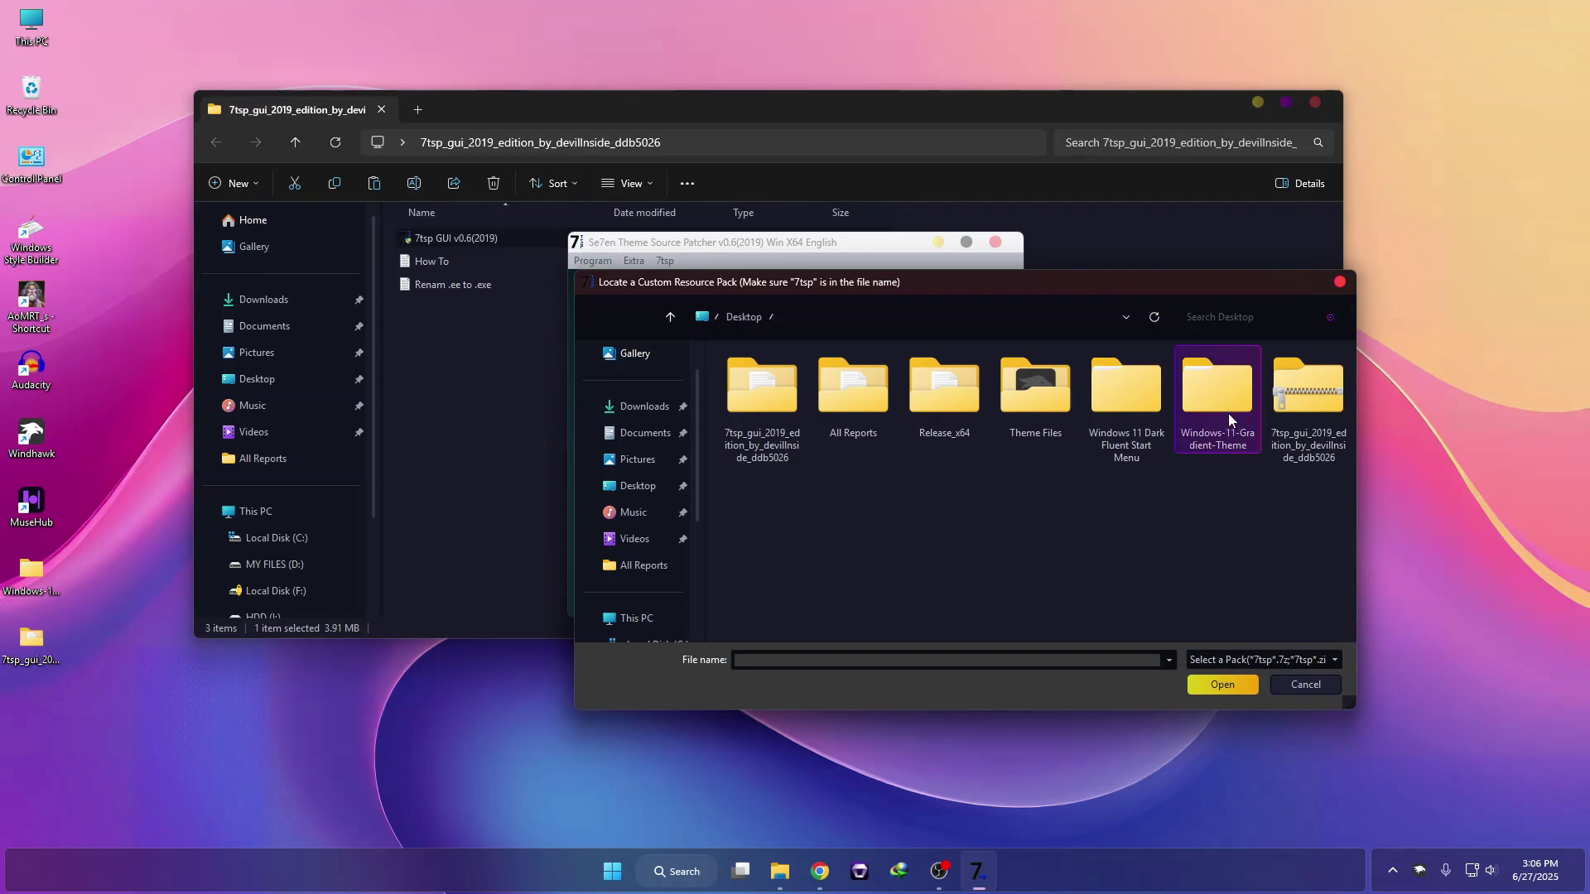
{"action": "double_click", "coordinate": [1226, 415]}
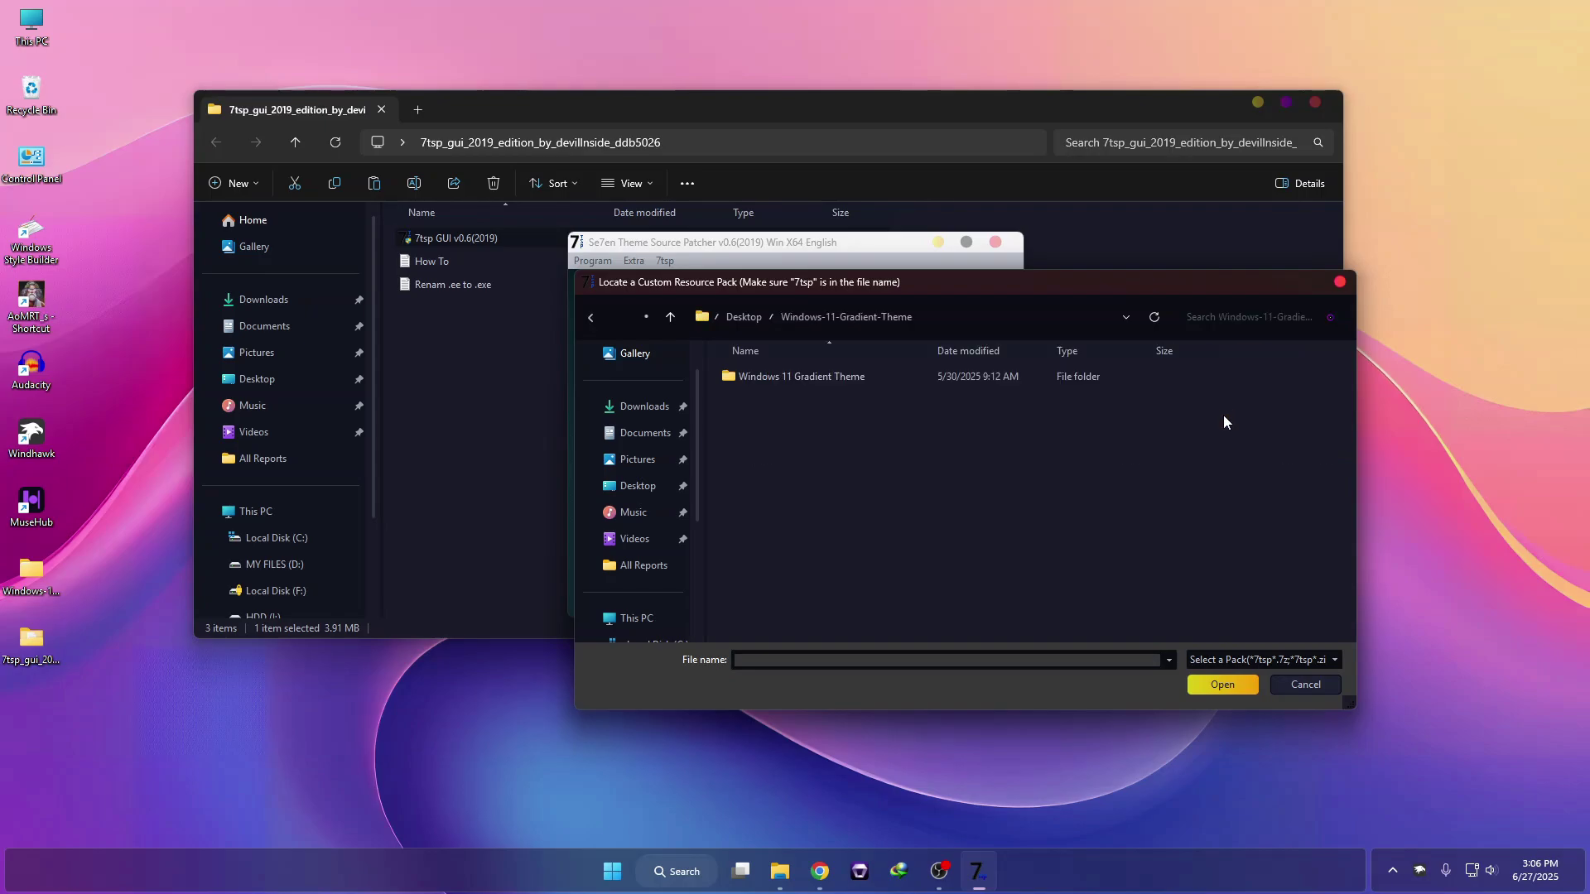
{"action": "double_click", "coordinate": [768, 376]}
{"action": "double_click", "coordinate": [757, 374]}
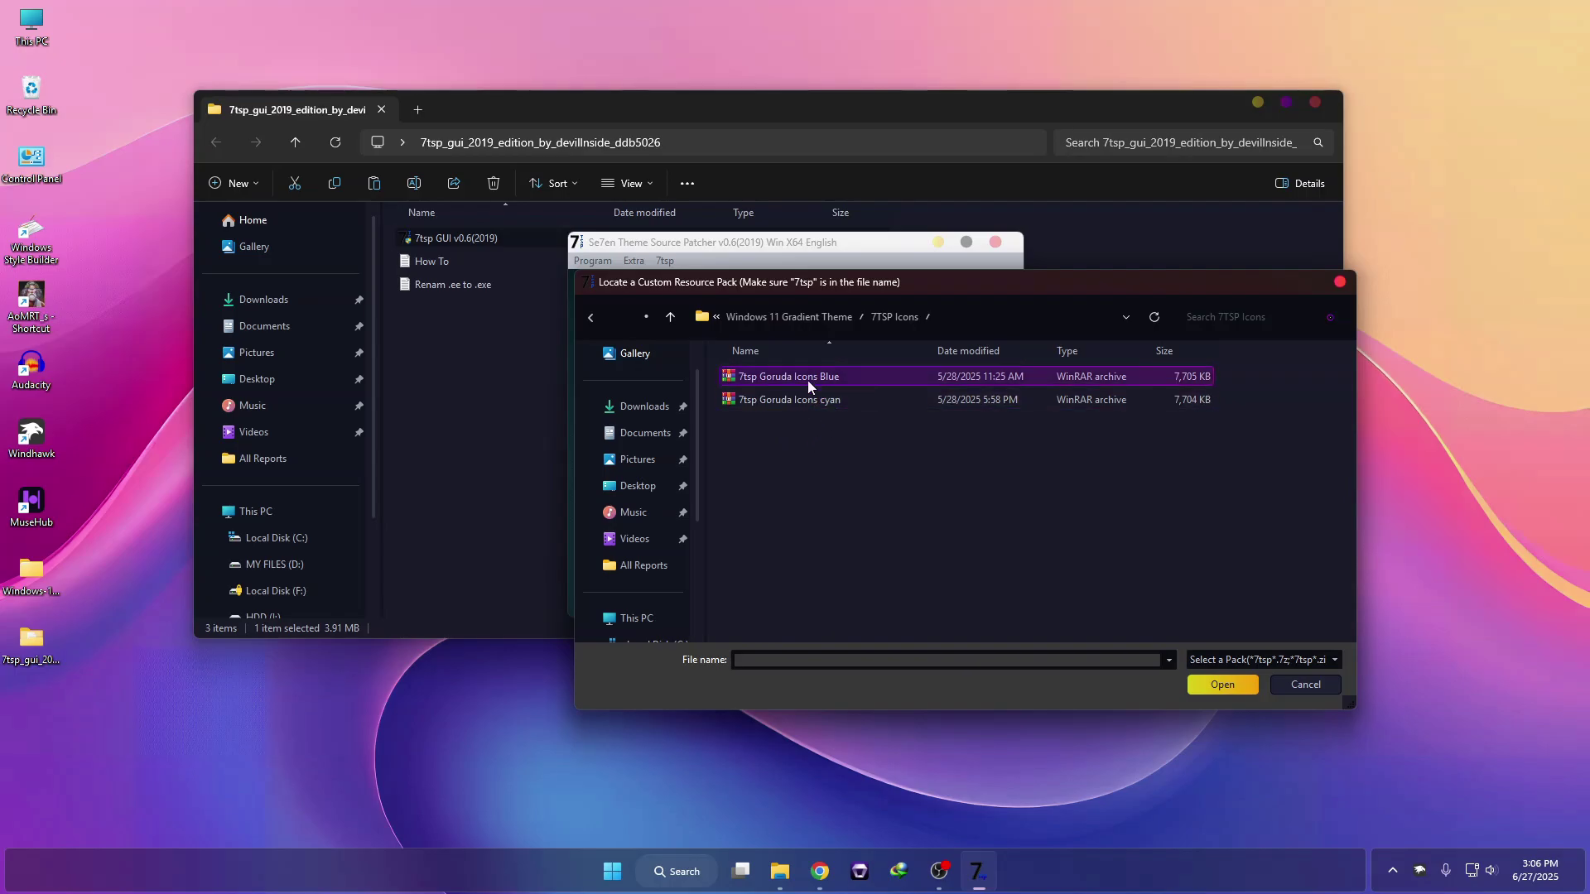
{"action": "double_click", "coordinate": [800, 404]}
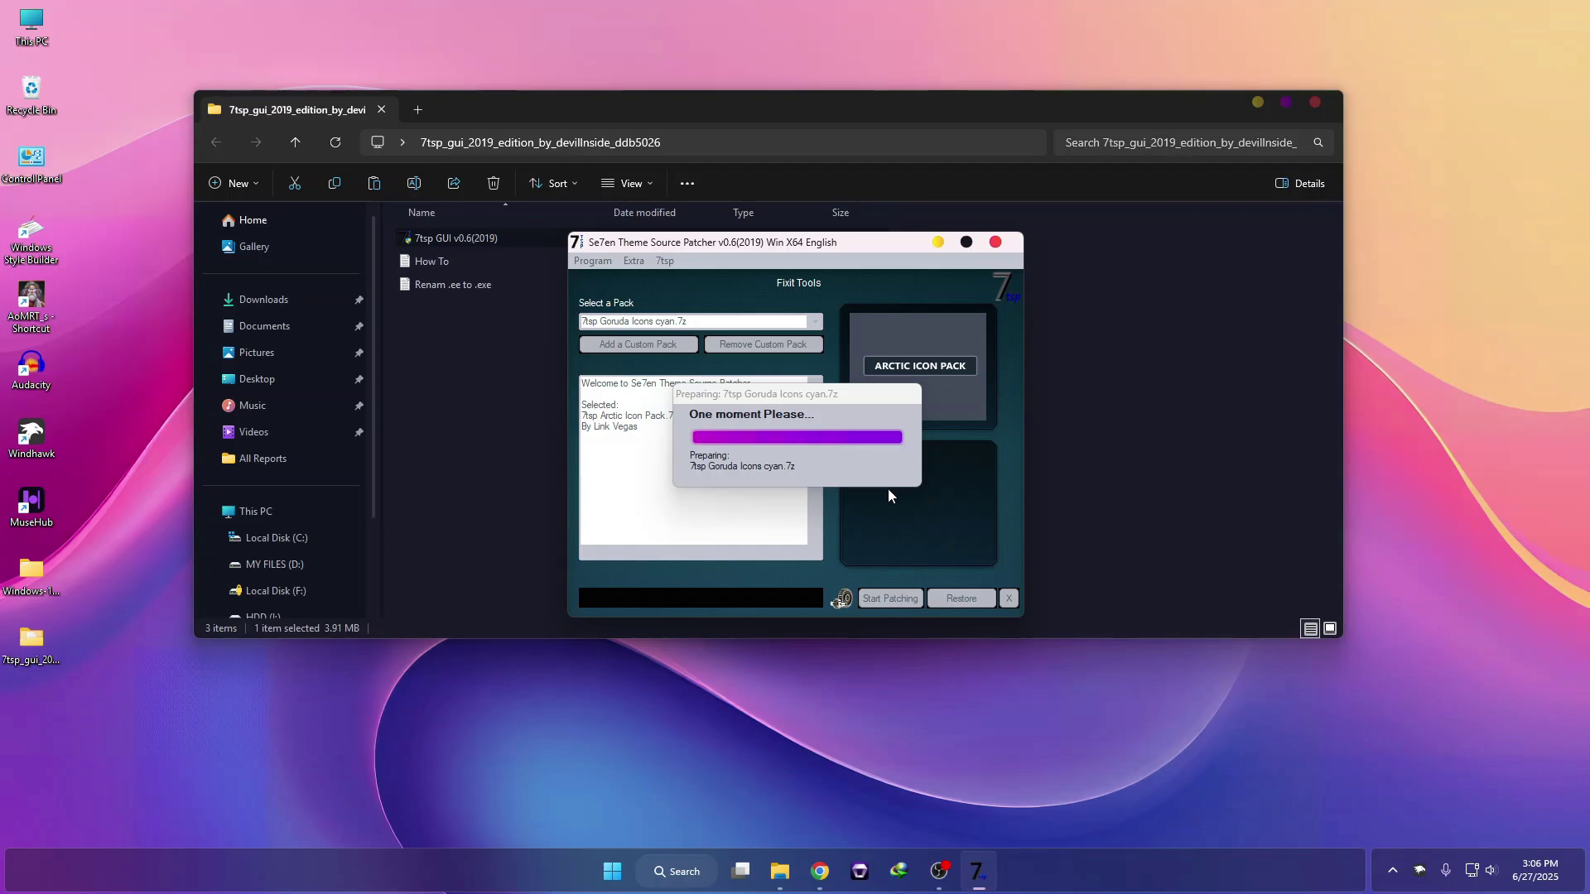
{"action": "left_click", "coordinate": [859, 516]}
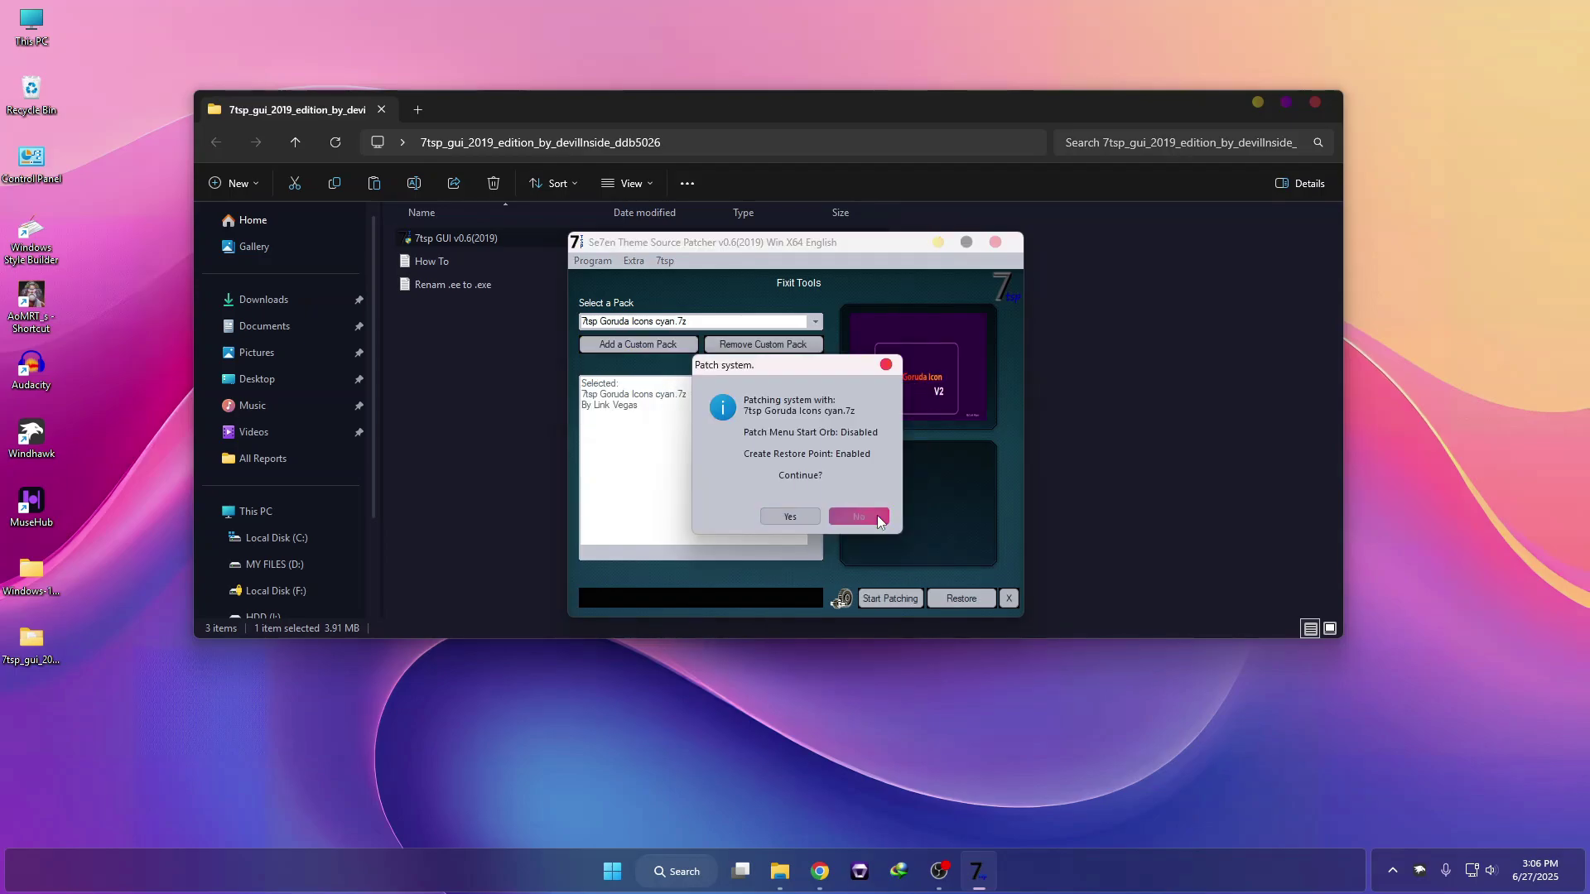
- Patch the system with the cyan icon pack and agree to reboot
{"action": "left_click", "coordinate": [887, 603]}
{"action": "left_click", "coordinate": [791, 517]}
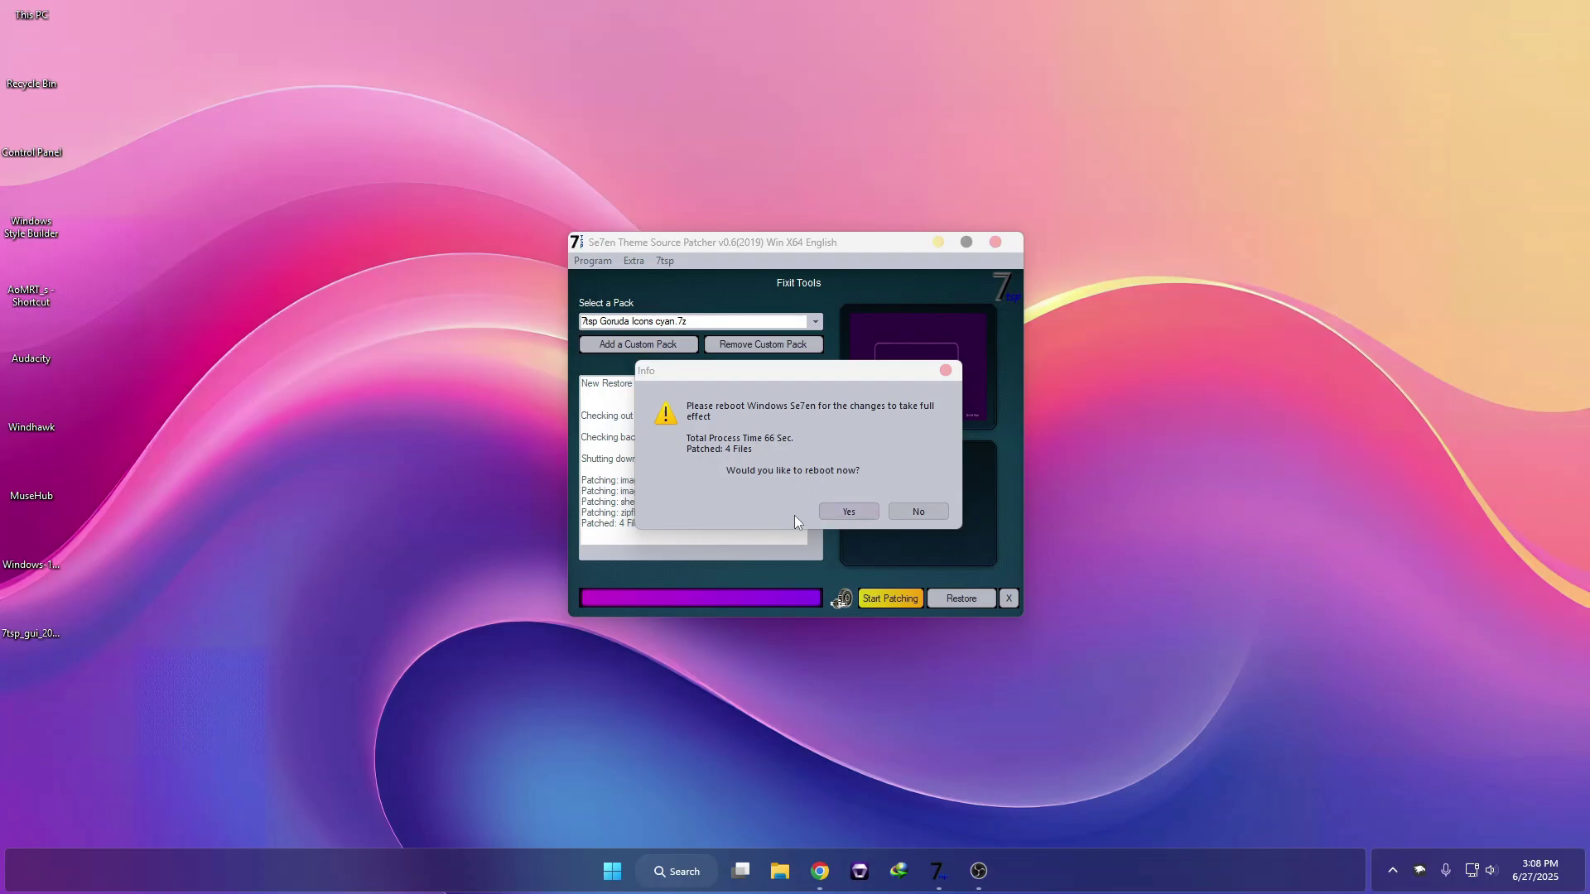
{"action": "left_click", "coordinate": [850, 518]}
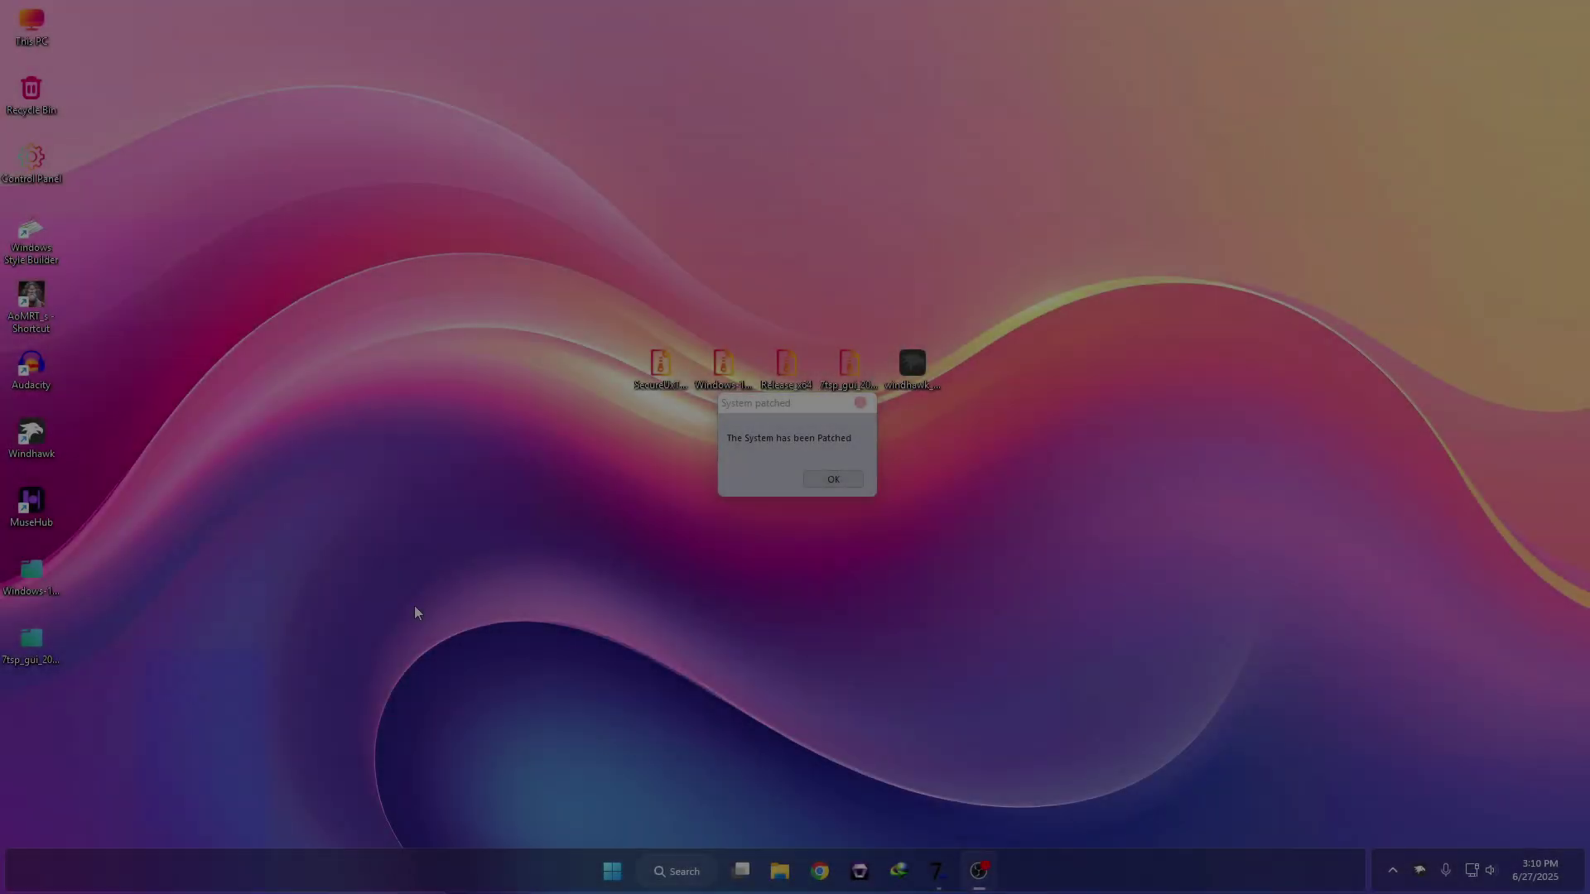
- Dismiss the System patched message and open Local Disk (C:) to check the new icons
{"action": "left_click", "coordinate": [833, 480]}
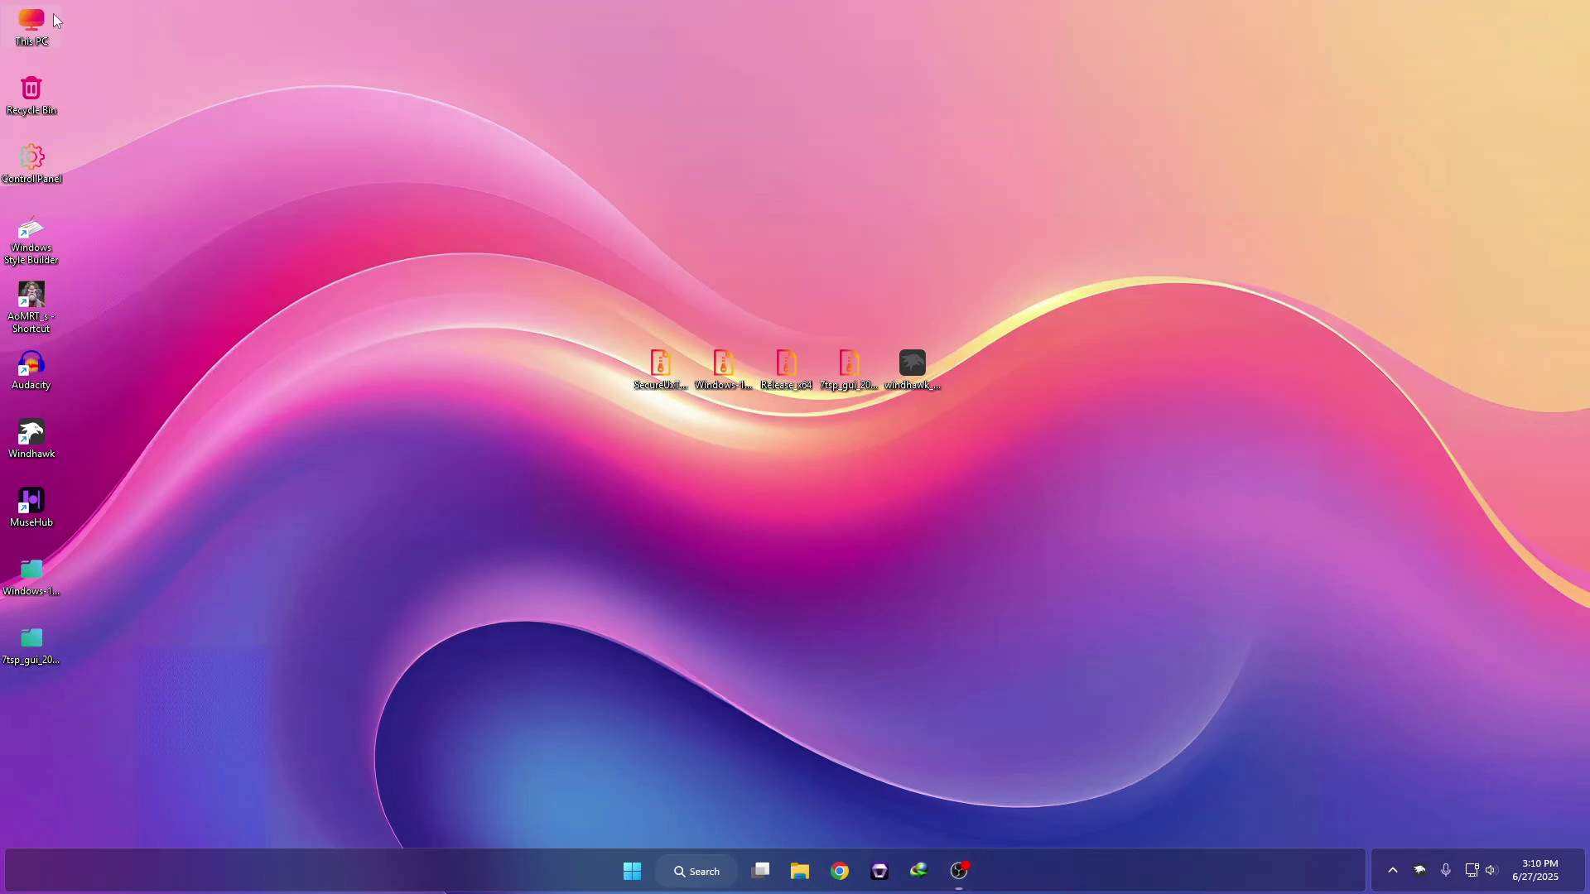
{"action": "double_click", "coordinate": [55, 18]}
{"action": "left_click", "coordinate": [544, 304]}
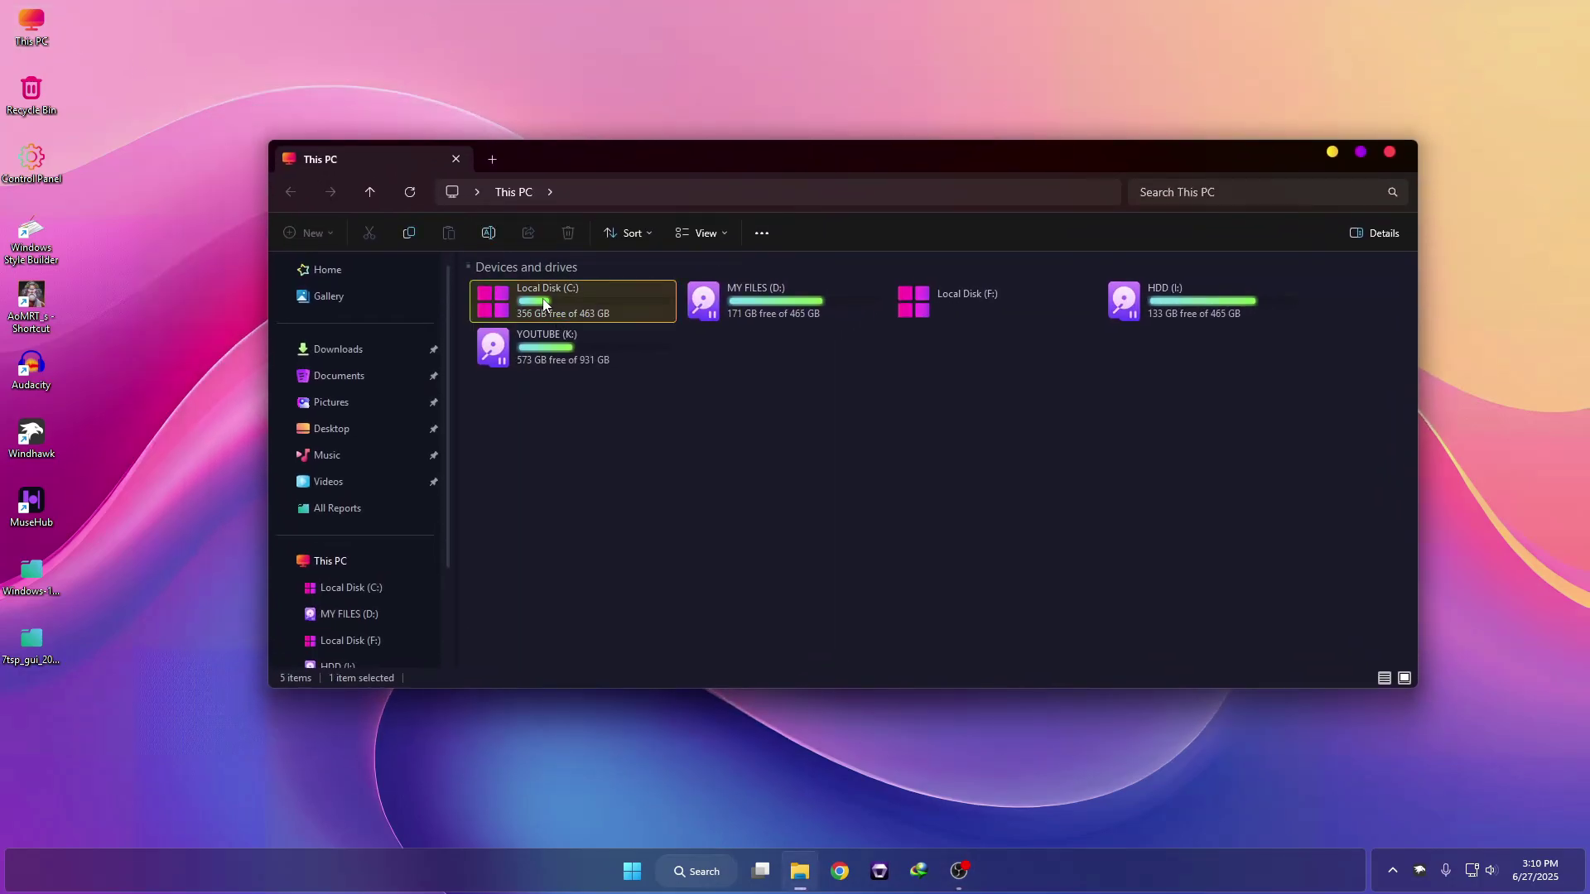
{"action": "double_click", "coordinate": [544, 304]}
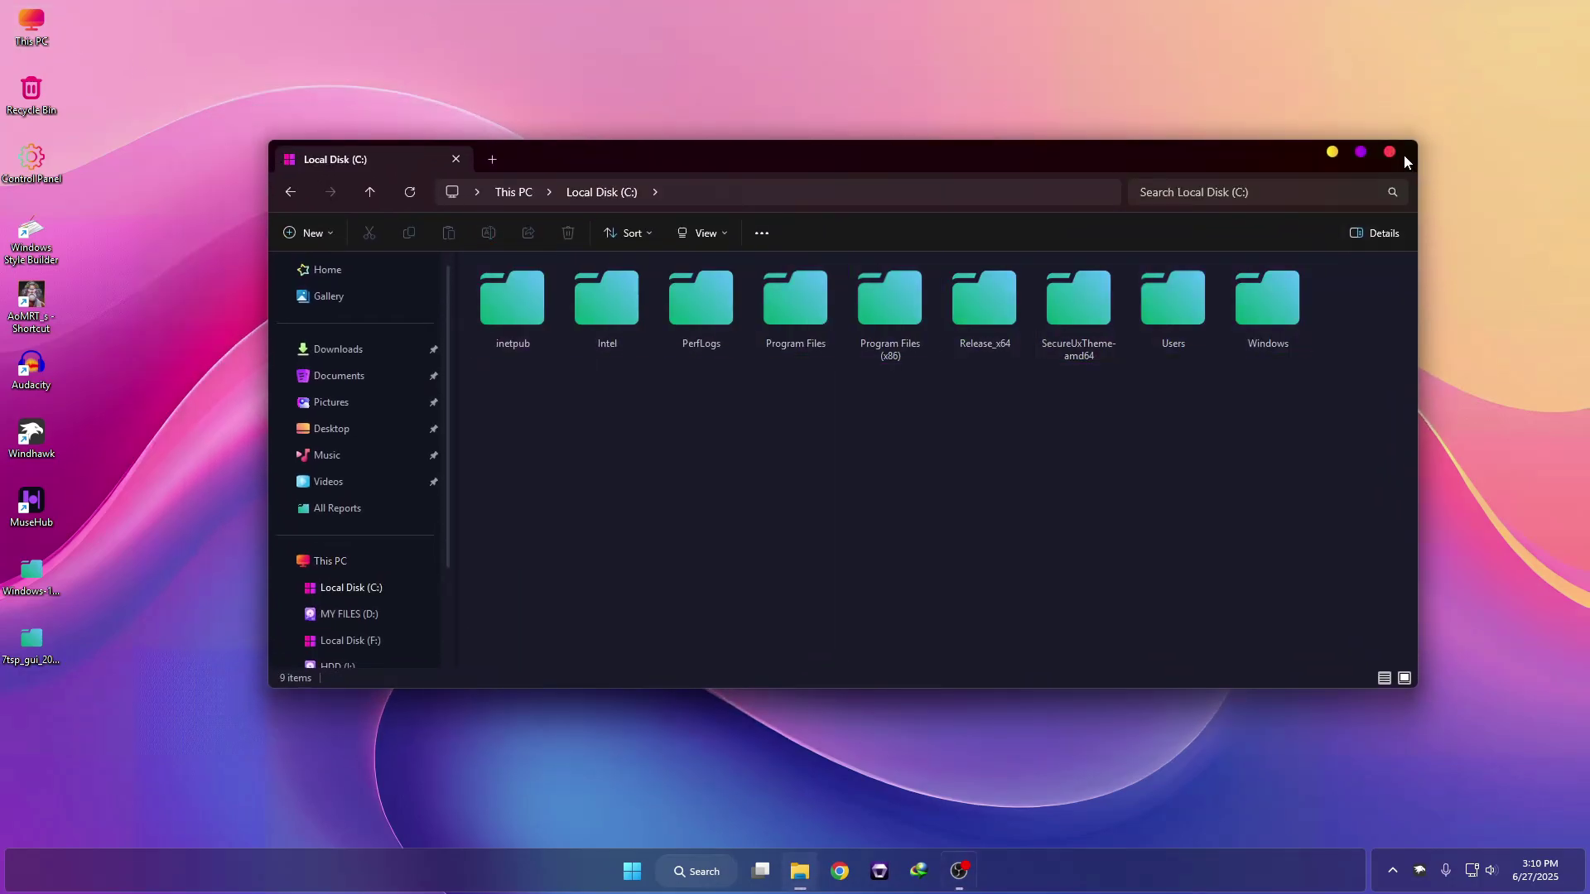
- Close the Explorer window and select the windhawk_setup file on the desktop
{"action": "left_click", "coordinate": [1404, 155]}
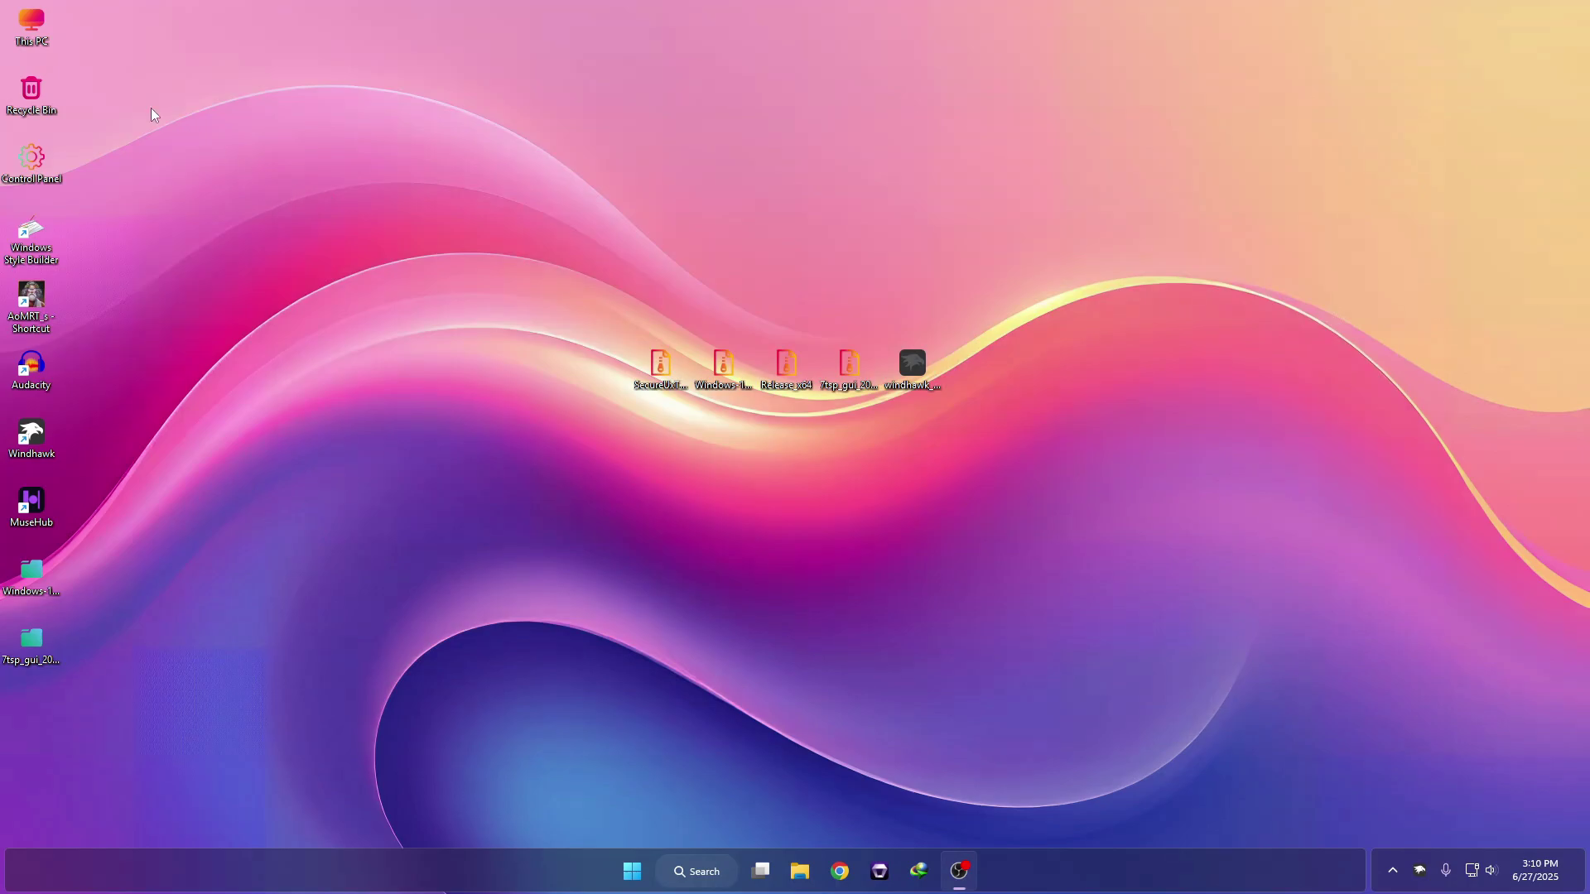
{"action": "left_click", "coordinate": [38, 33]}
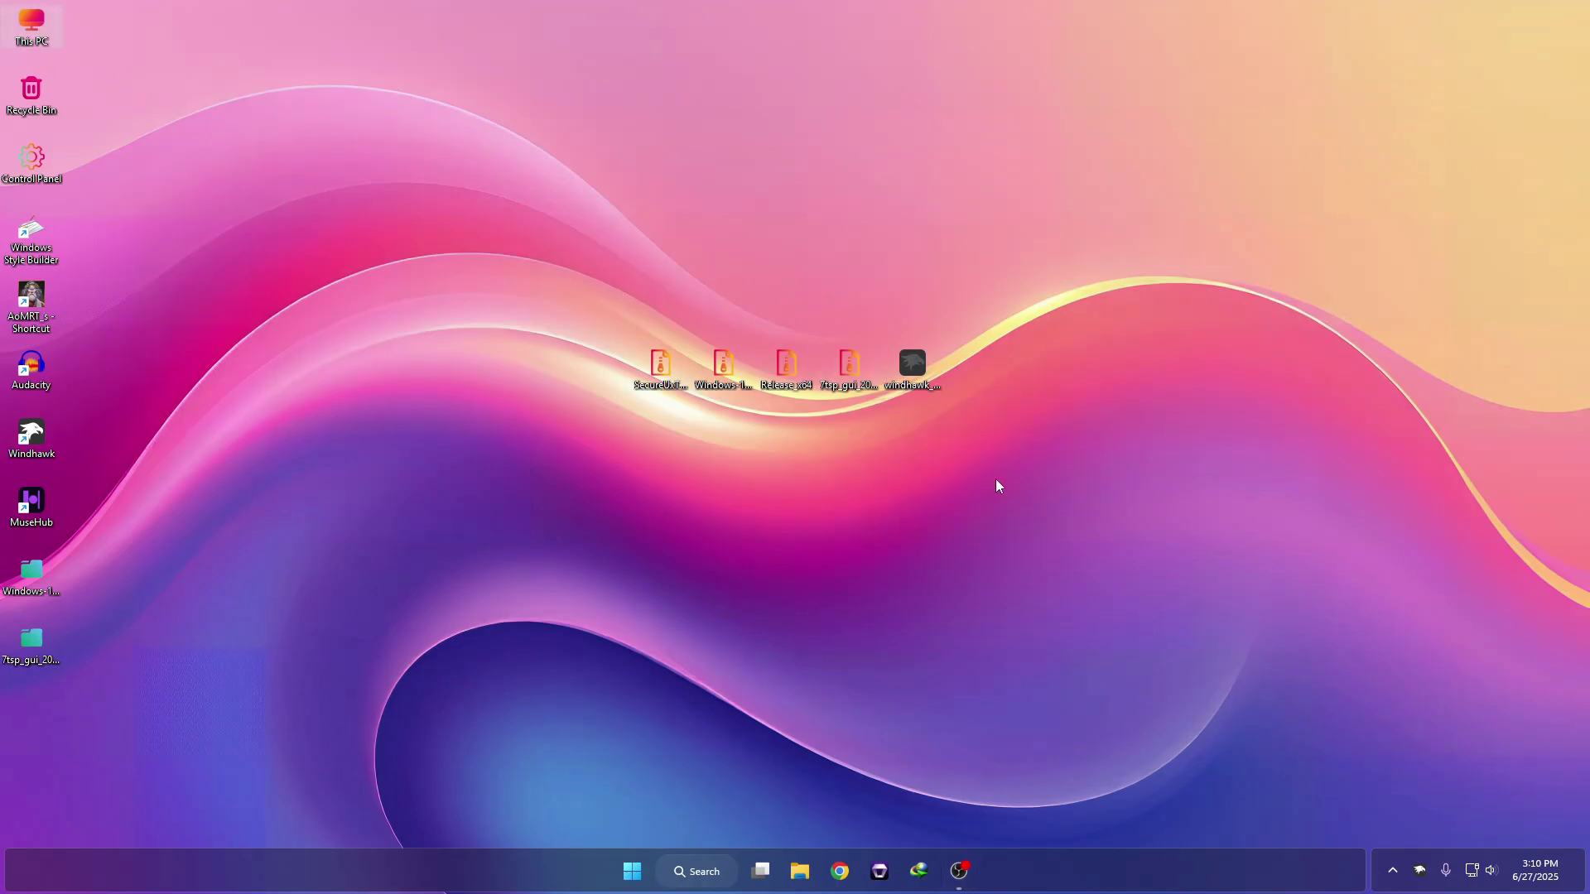
{"action": "left_click", "coordinate": [939, 375]}
- In Windhawk's Explore catalogue, search for mods matching 'windows ex'
{"action": "left_click", "coordinate": [1419, 870]}
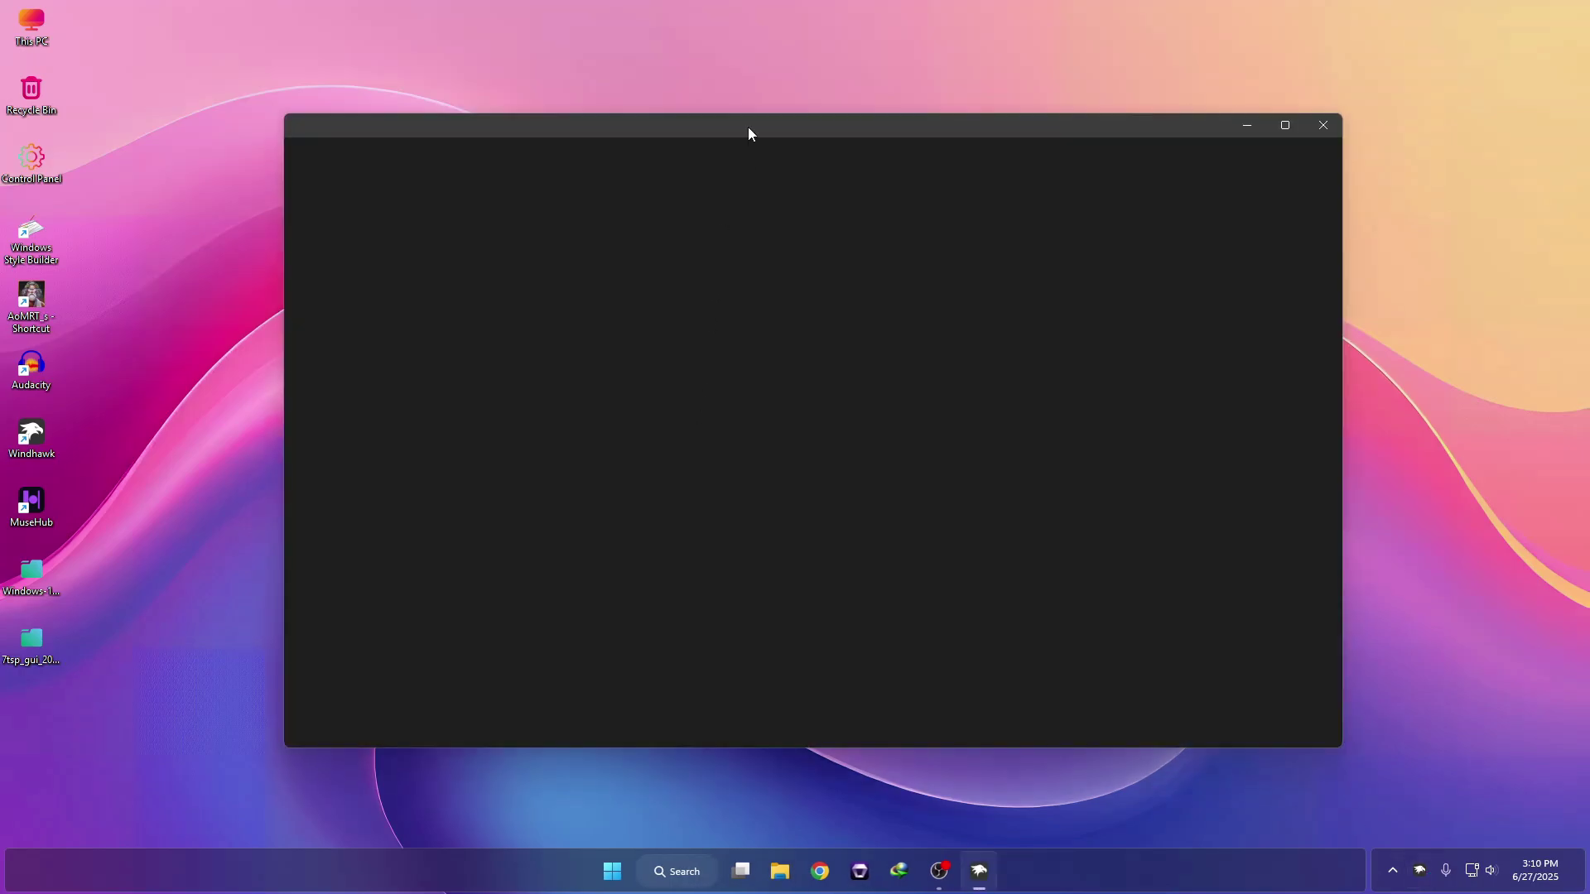
{"action": "left_click_drag", "start_coordinate": [730, 123], "coordinate": [716, 125]}
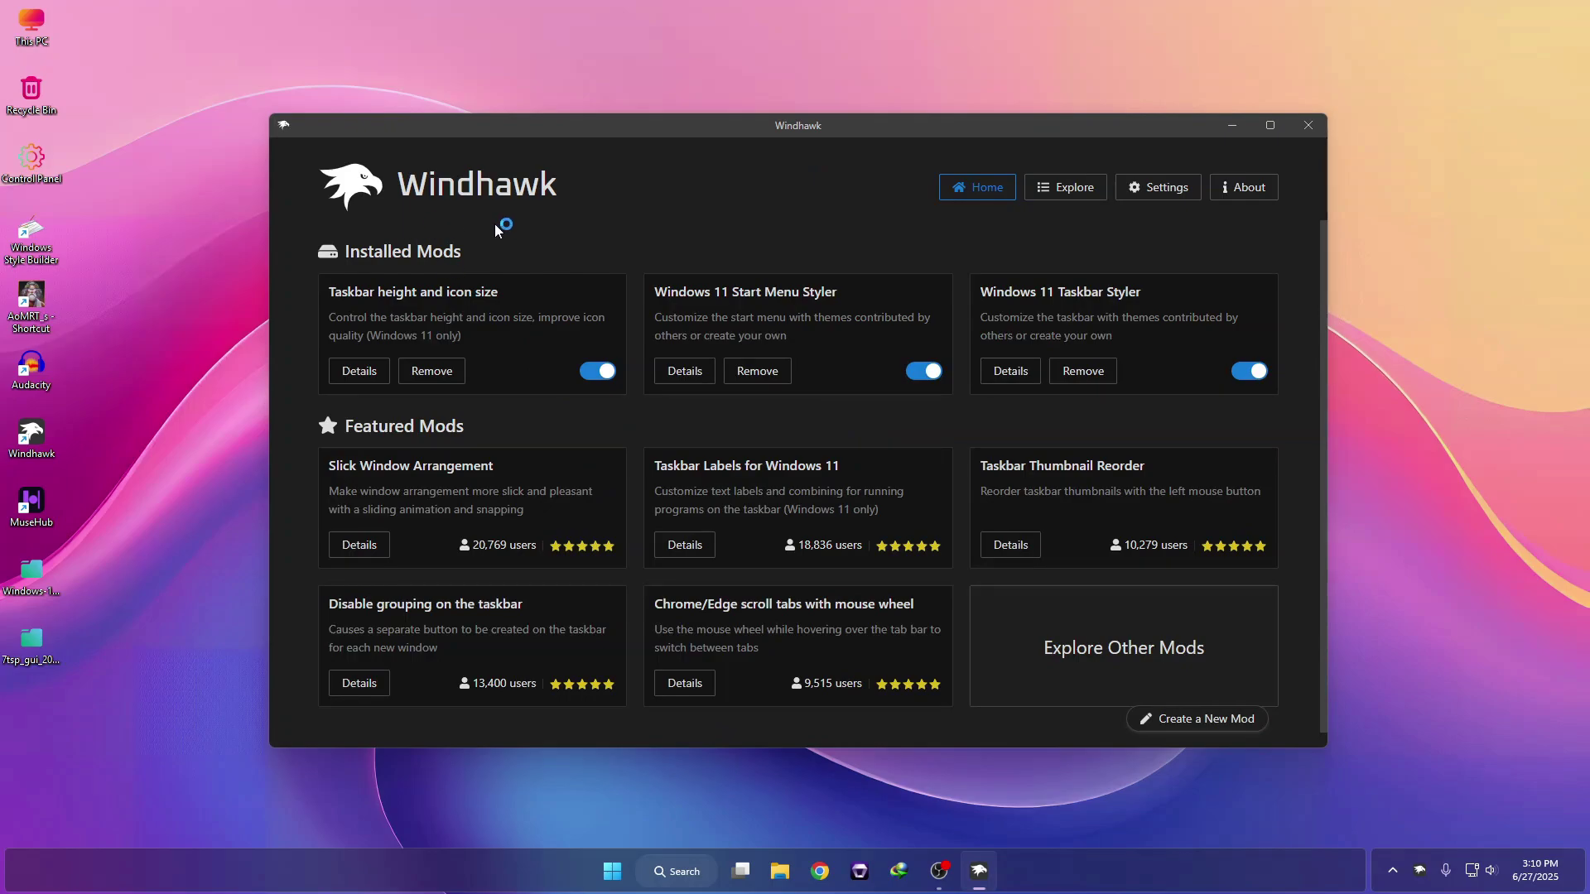
{"action": "left_click", "coordinate": [1057, 193]}
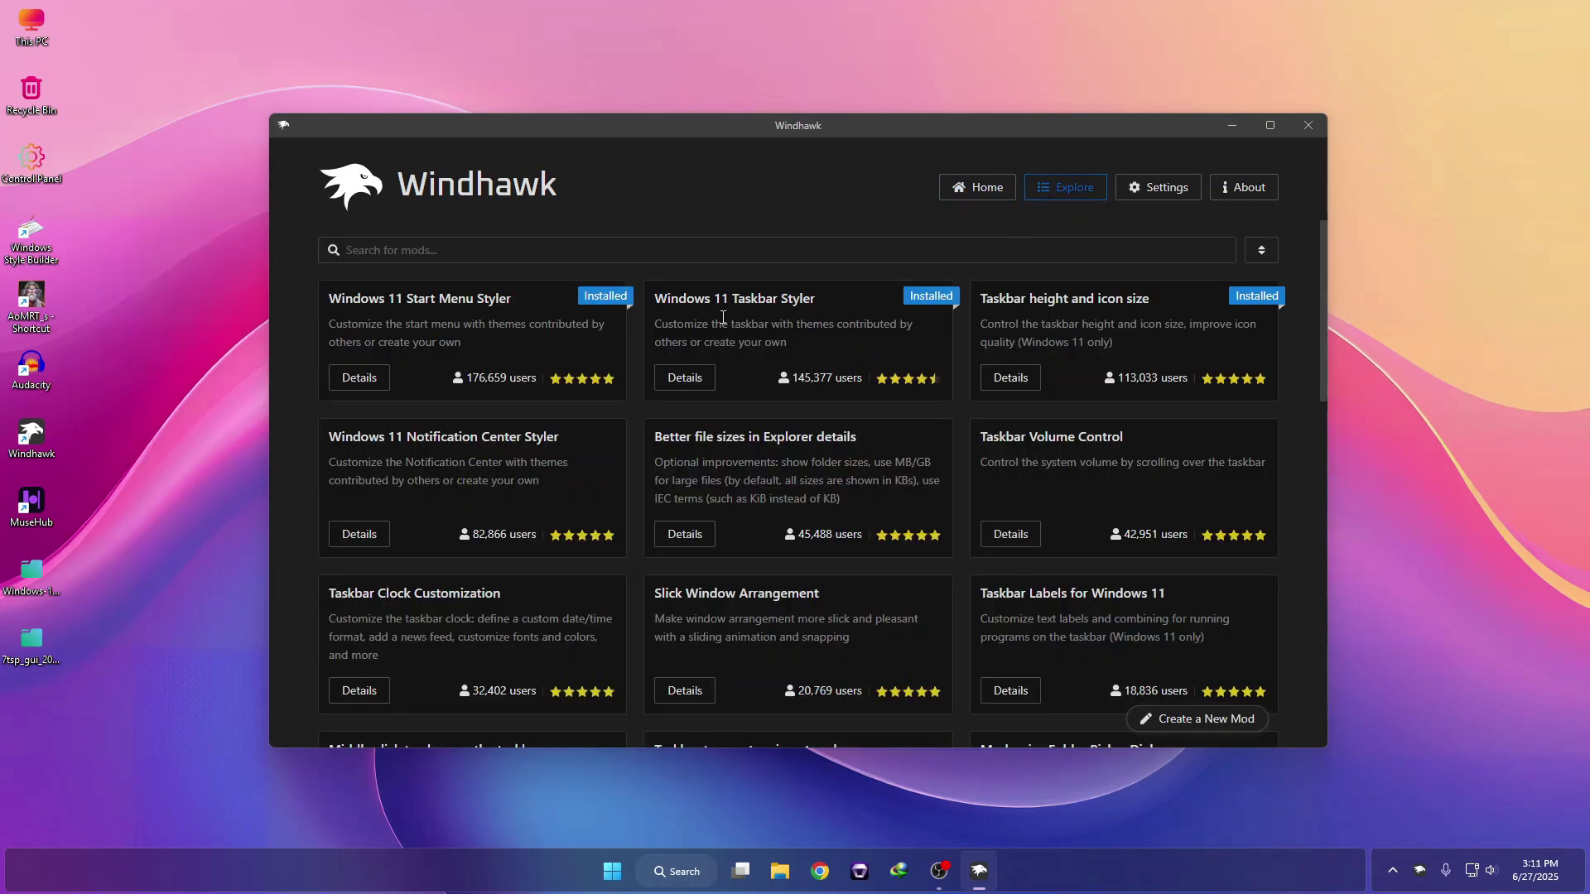
{"action": "left_click", "coordinate": [582, 252]}
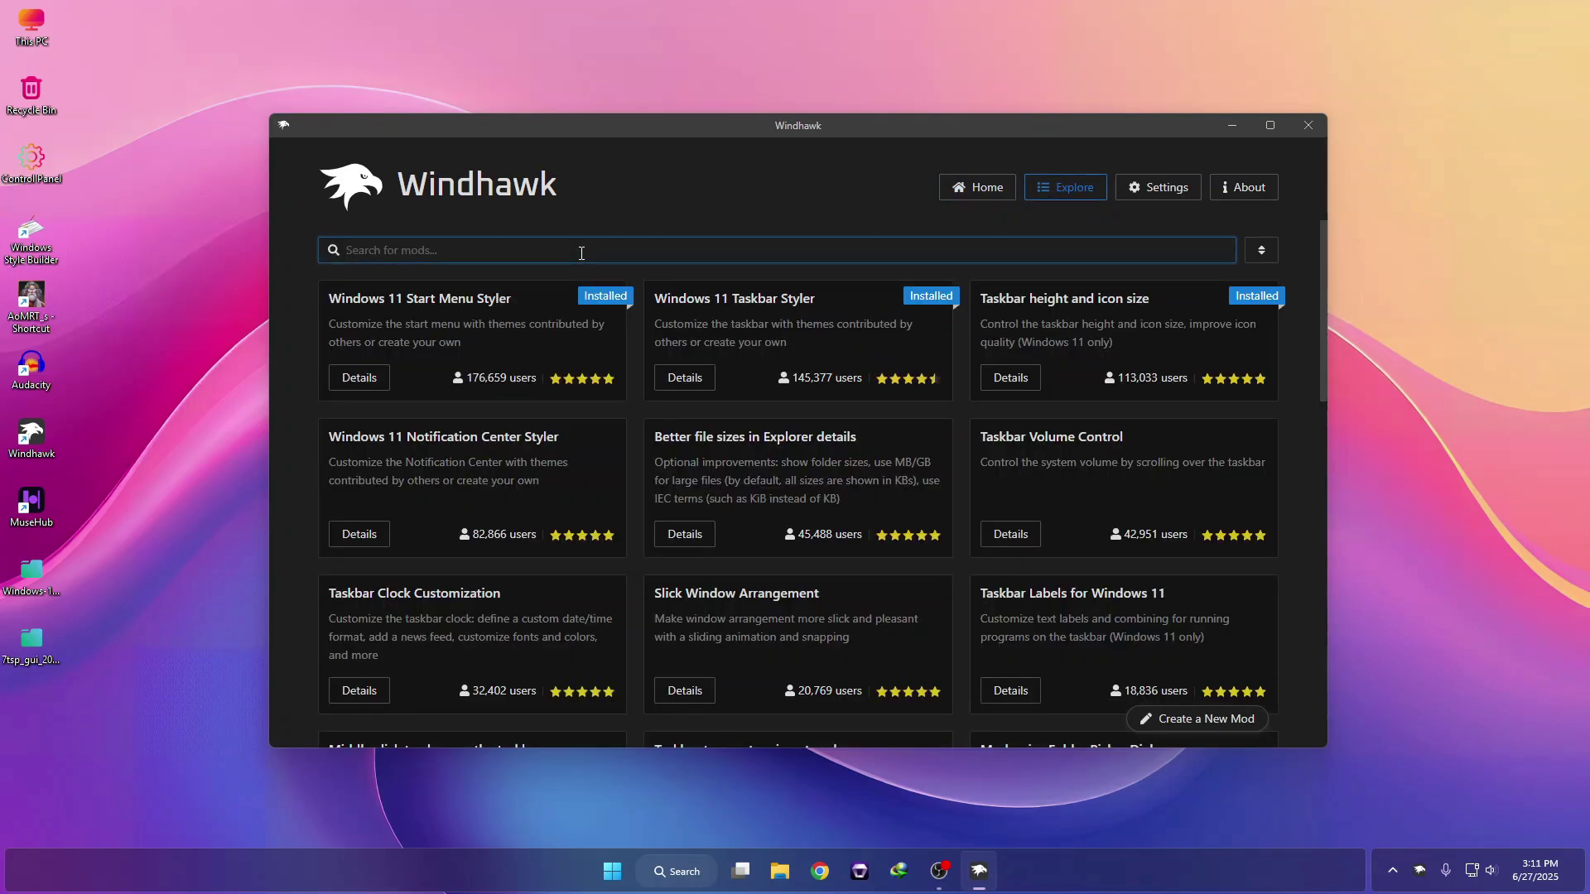
{"action": "type", "text": "win"}
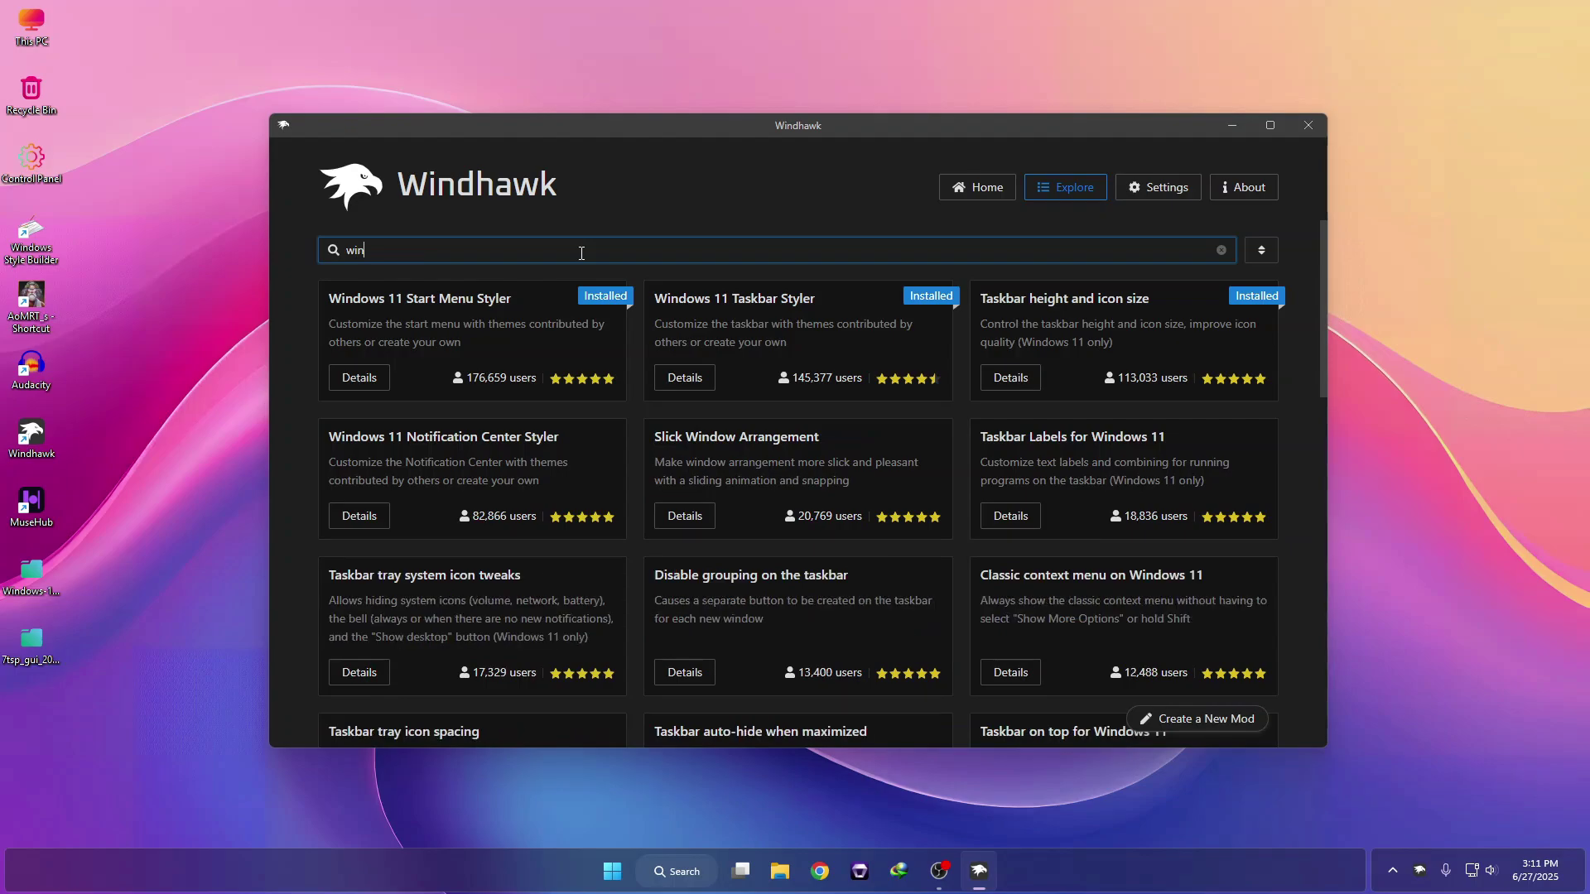
{"action": "type", "text": "dows "}
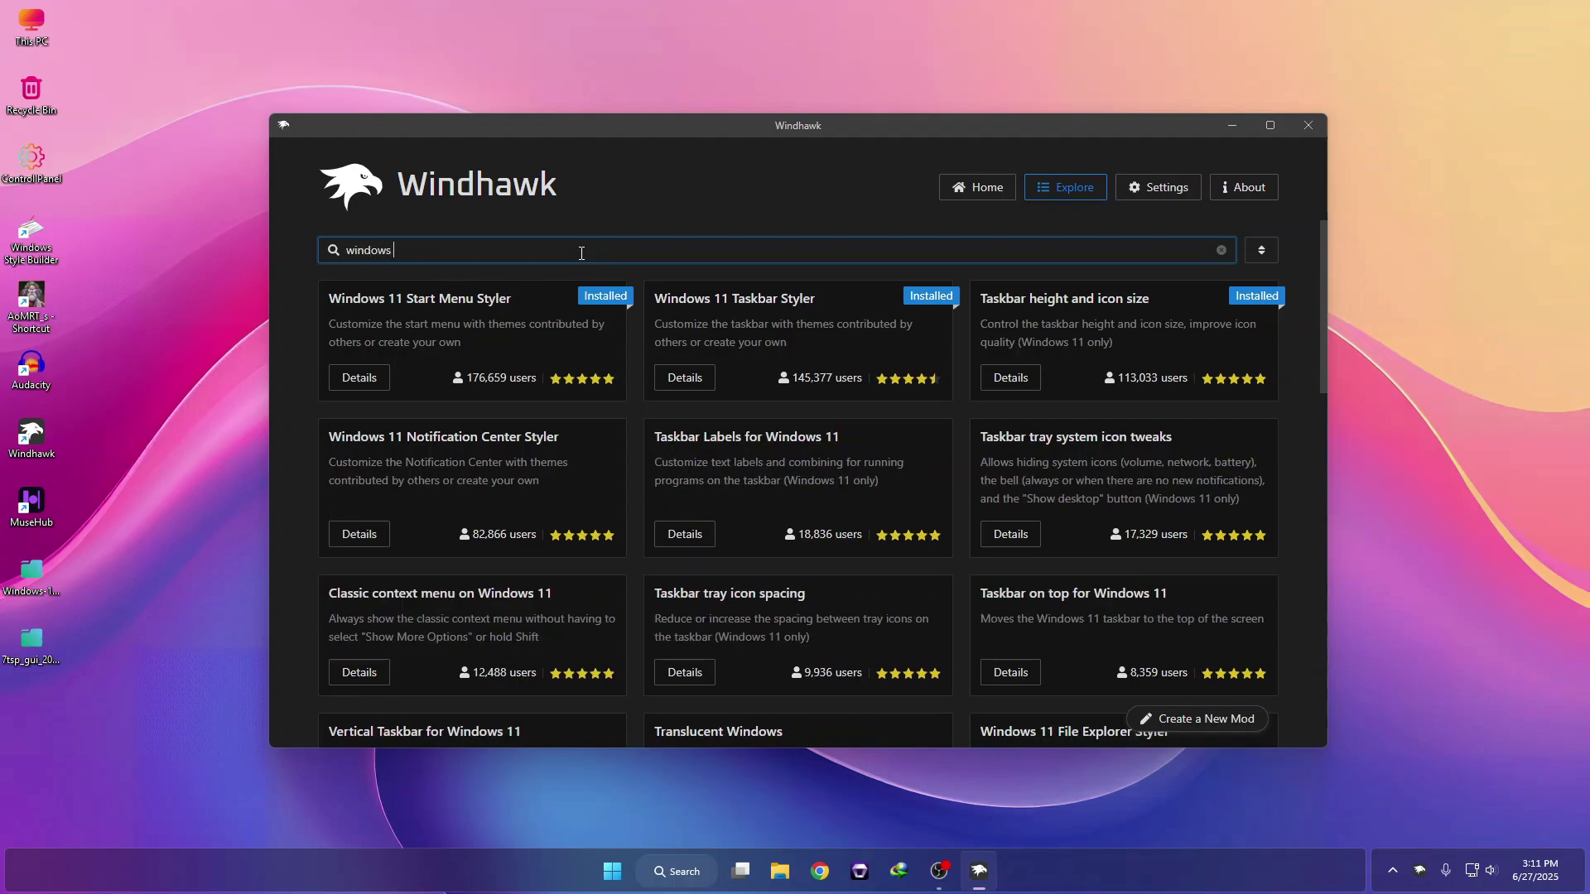
{"action": "type", "text": "ex"}
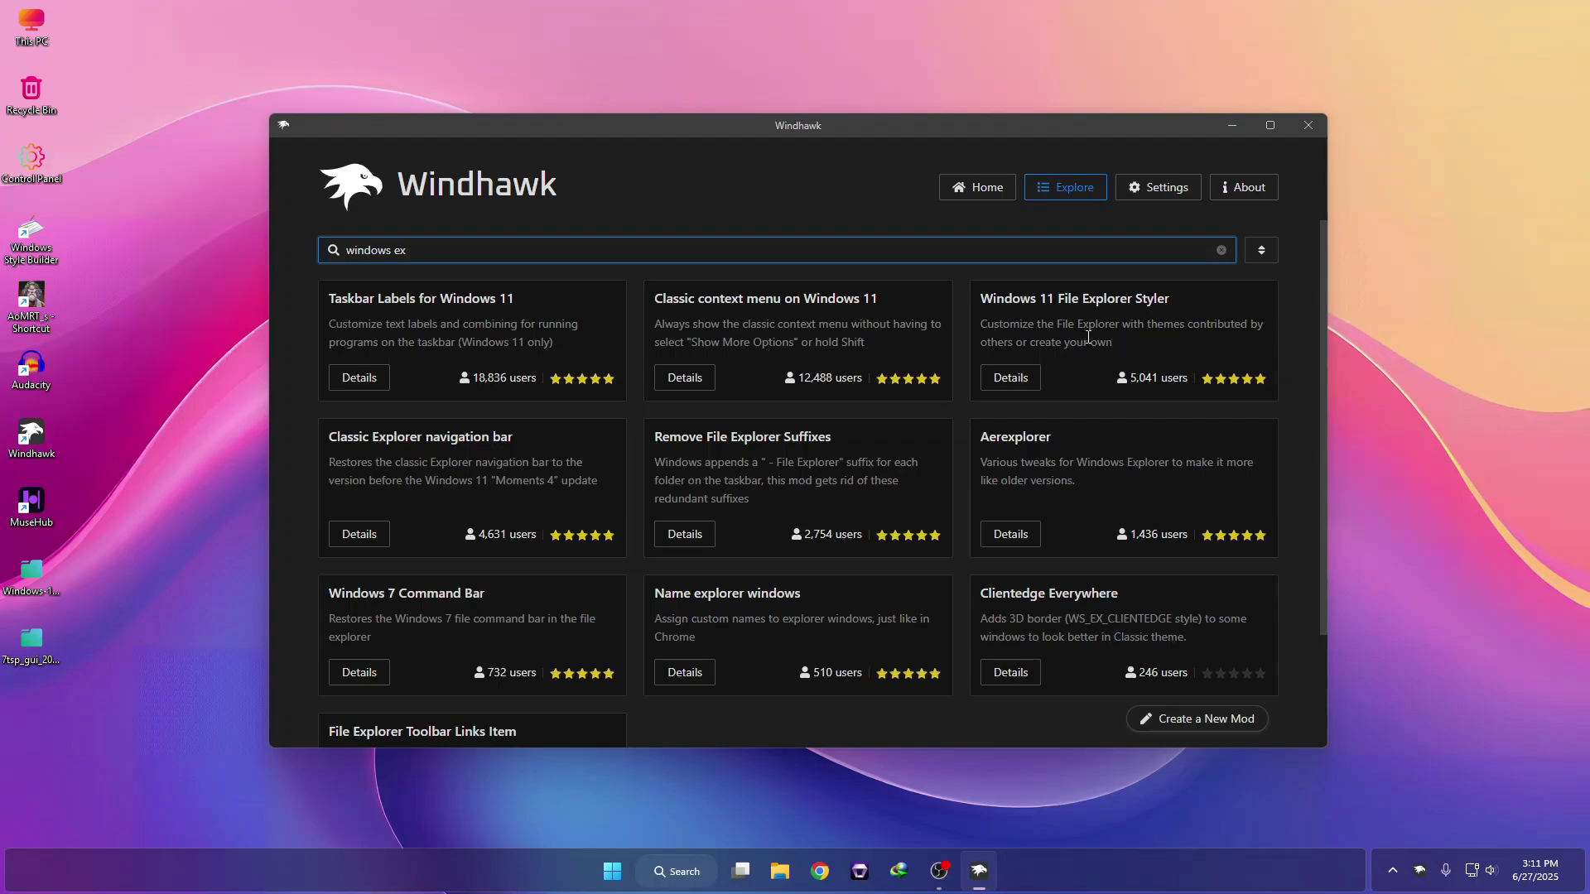
- Install the Windows 11 File Explorer Styler mod, accepting the risk, and open the Windows-11-Gradient-Theme folder
{"action": "left_click", "coordinate": [1010, 377]}
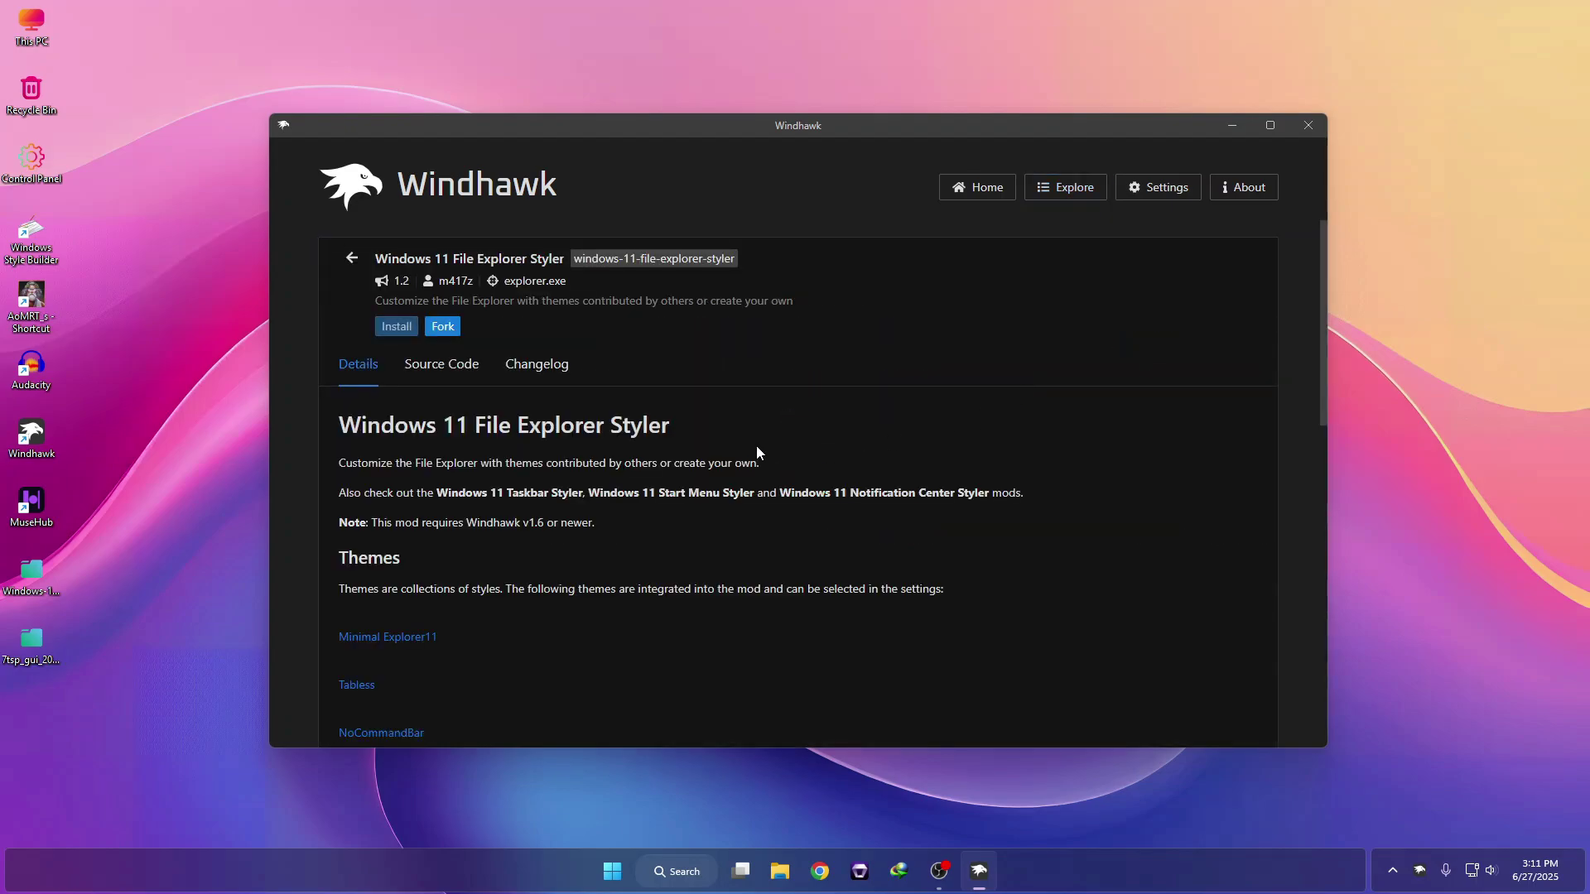
{"action": "left_click", "coordinate": [397, 328]}
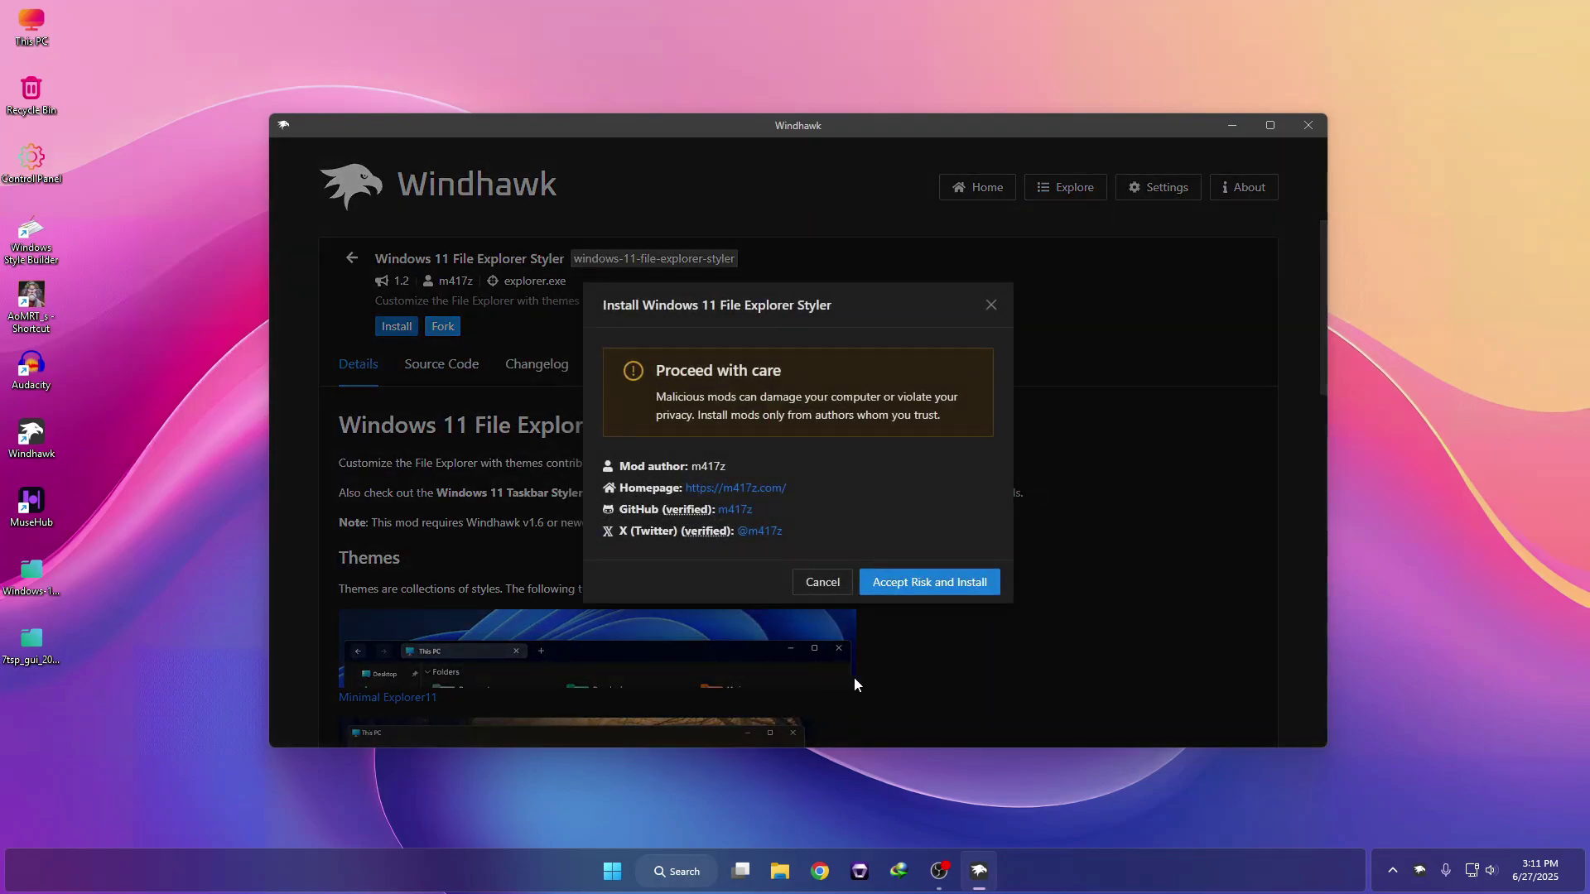
{"action": "left_click", "coordinate": [931, 593]}
{"action": "left_click_drag", "start_coordinate": [865, 133], "coordinate": [871, 465]}
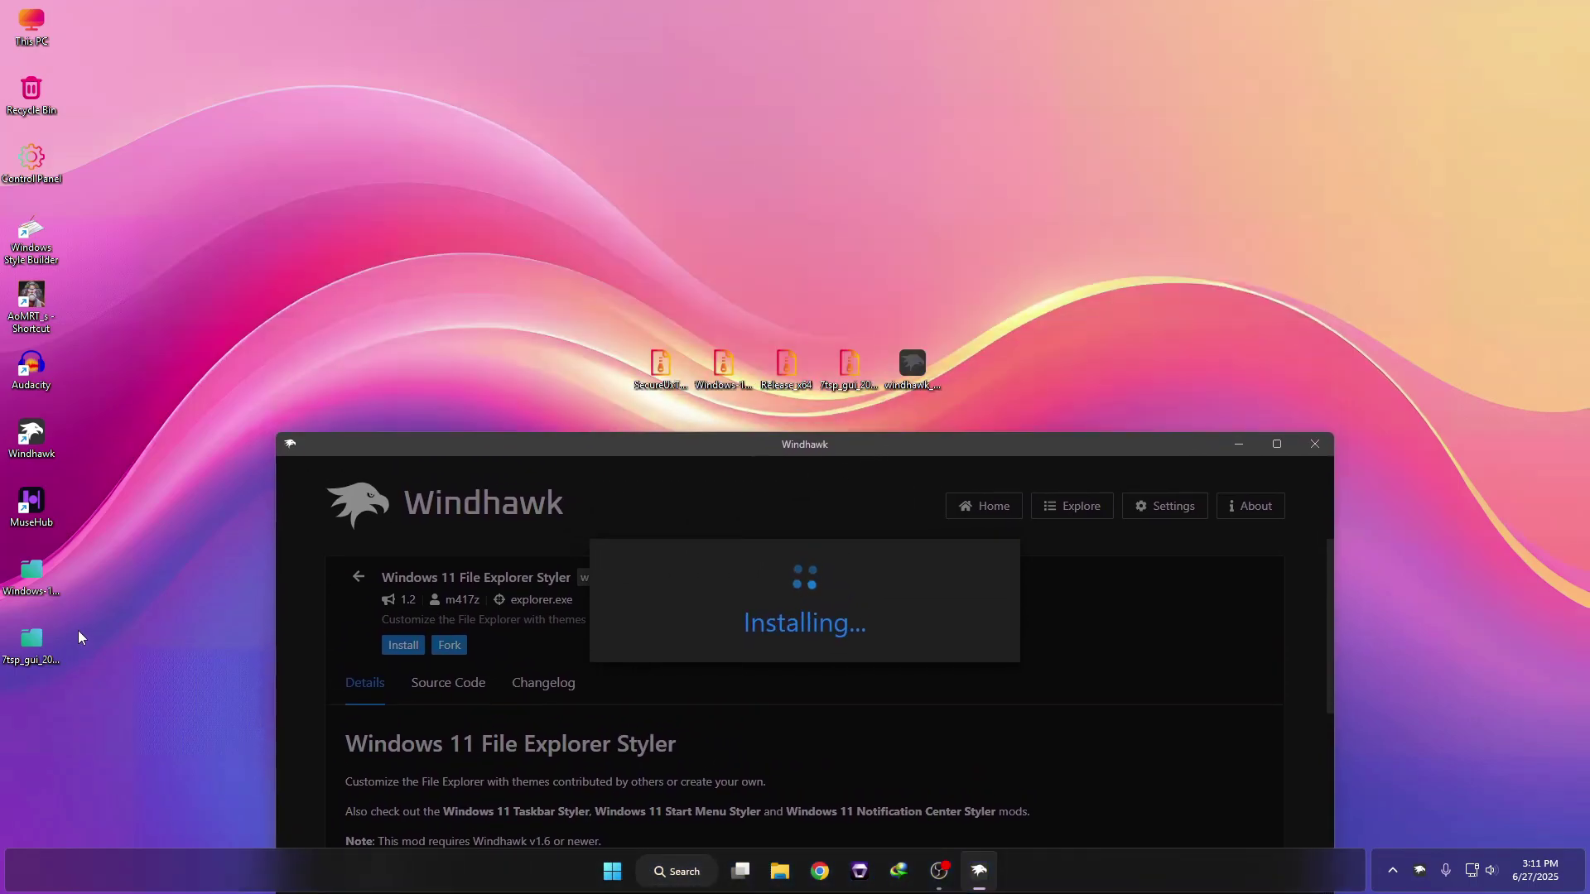
{"action": "double_click", "coordinate": [40, 583]}
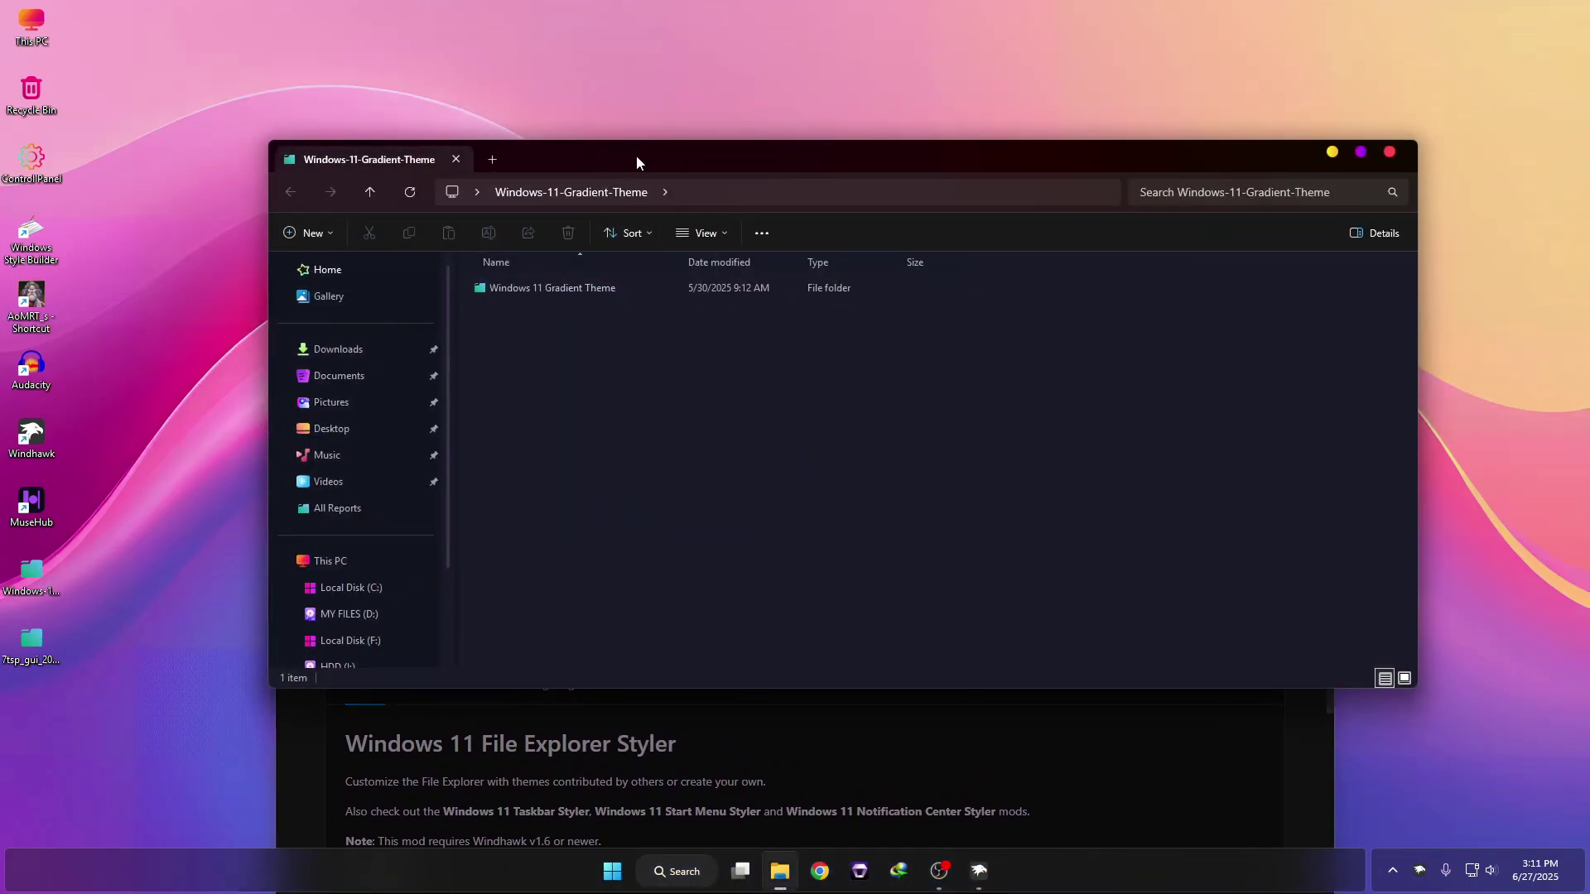
- Copy all the style code from Windows 11 Gradient Theme's Explorer Mods.txt, then close Notepad
{"action": "left_click_drag", "start_coordinate": [636, 154], "coordinate": [582, 42]}
{"action": "double_click", "coordinate": [500, 172]}
{"action": "left_click", "coordinate": [461, 243]}
{"action": "double_click", "coordinate": [465, 240]}
{"action": "key", "text": "ctrl+a"}
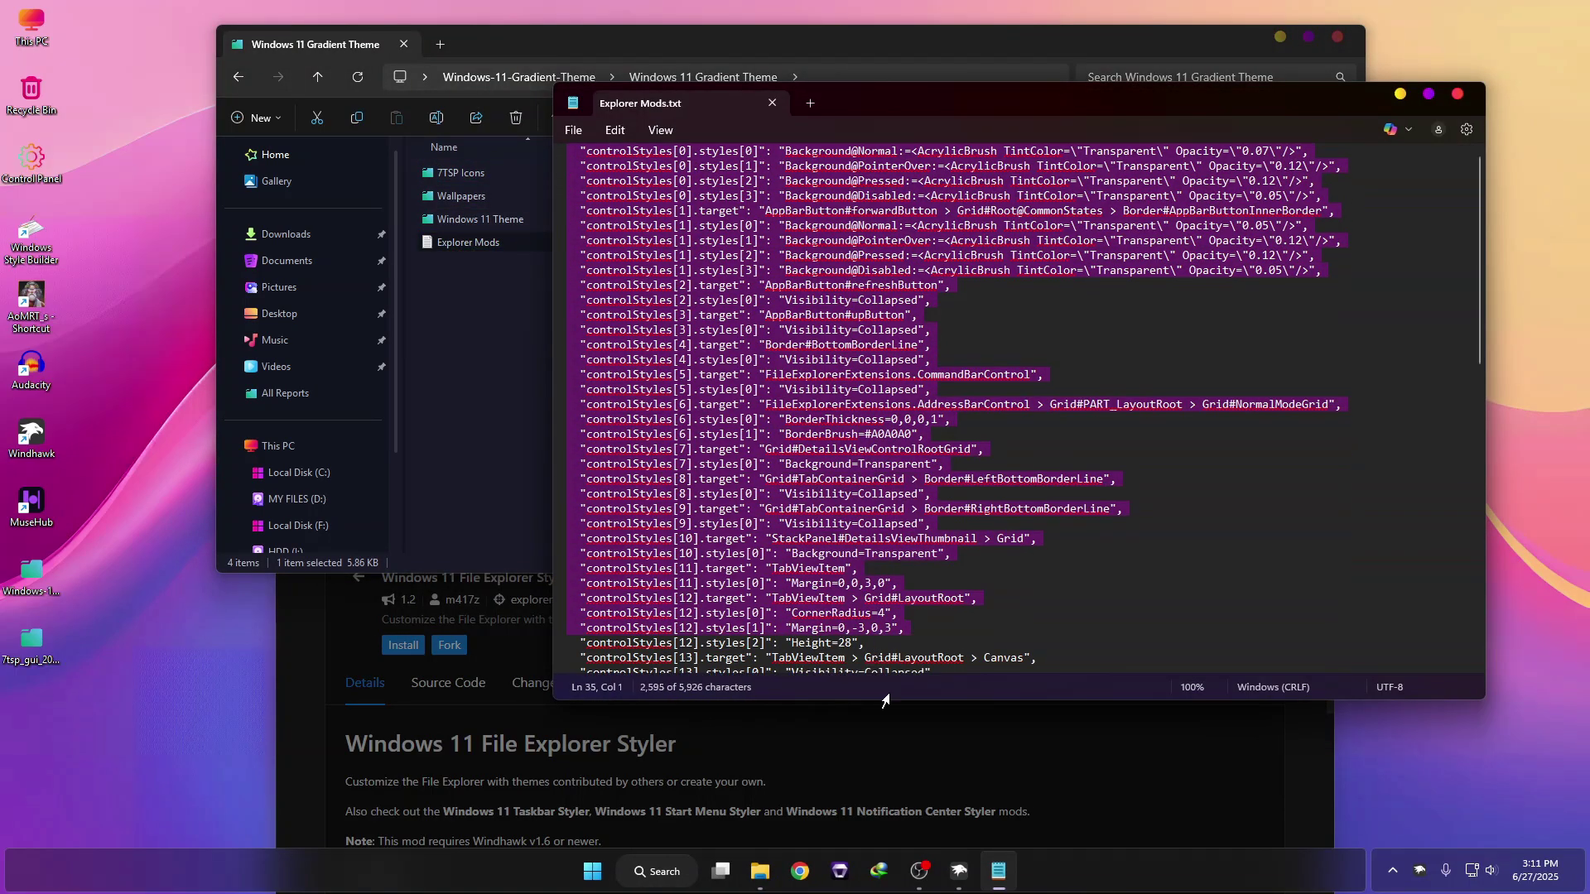
{"action": "right_click", "coordinate": [781, 258]}
{"action": "left_click", "coordinate": [828, 339]}
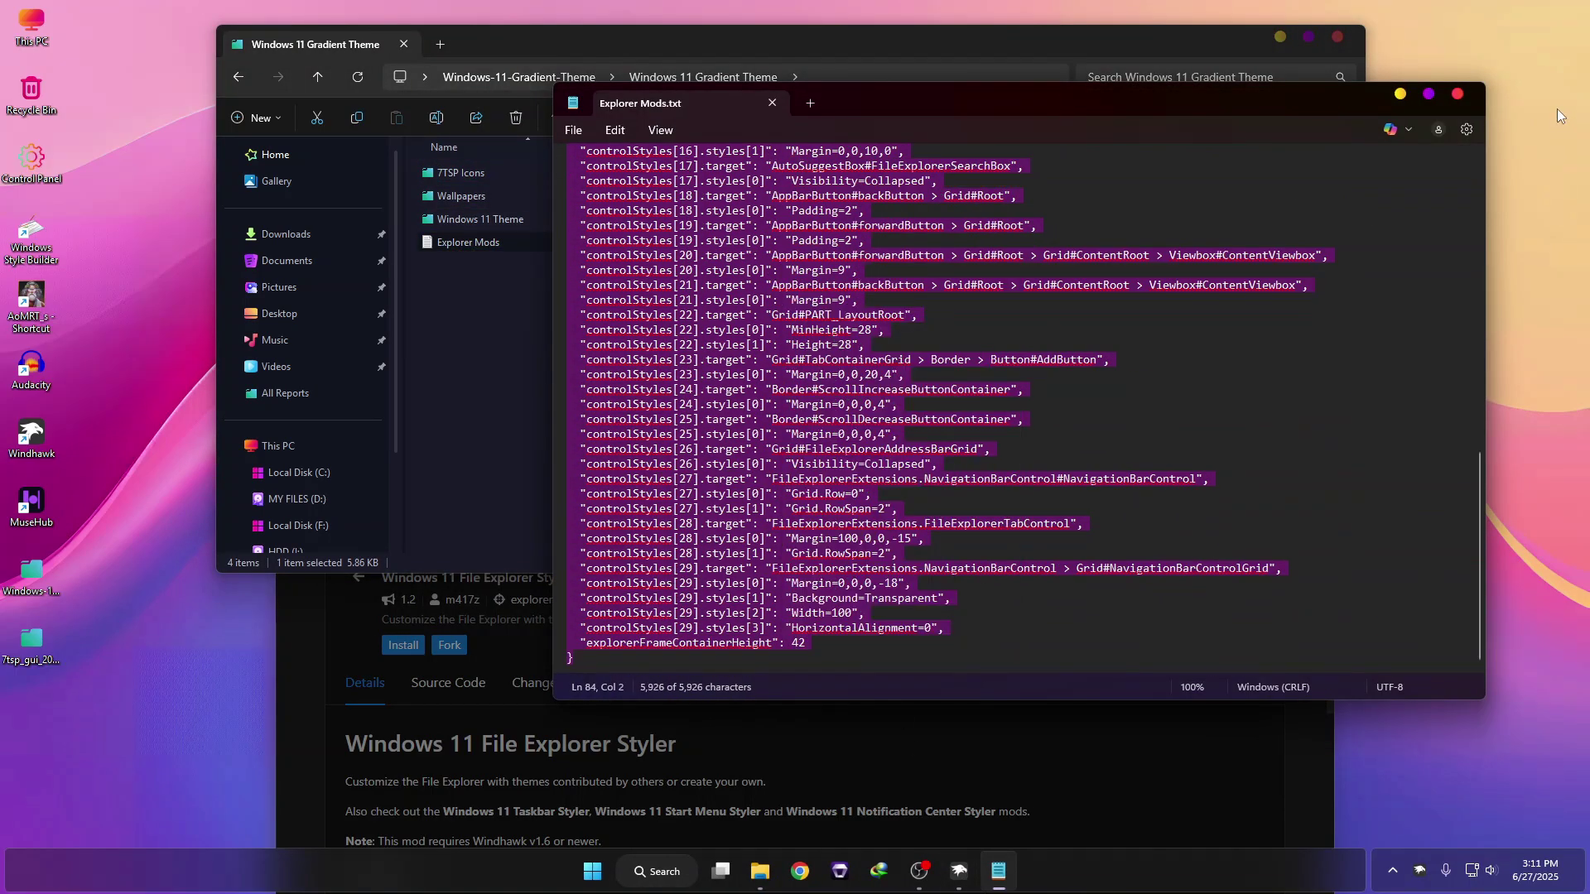
{"action": "left_click", "coordinate": [1457, 97]}
{"action": "left_click_drag", "start_coordinate": [840, 444], "coordinate": [811, 158]}
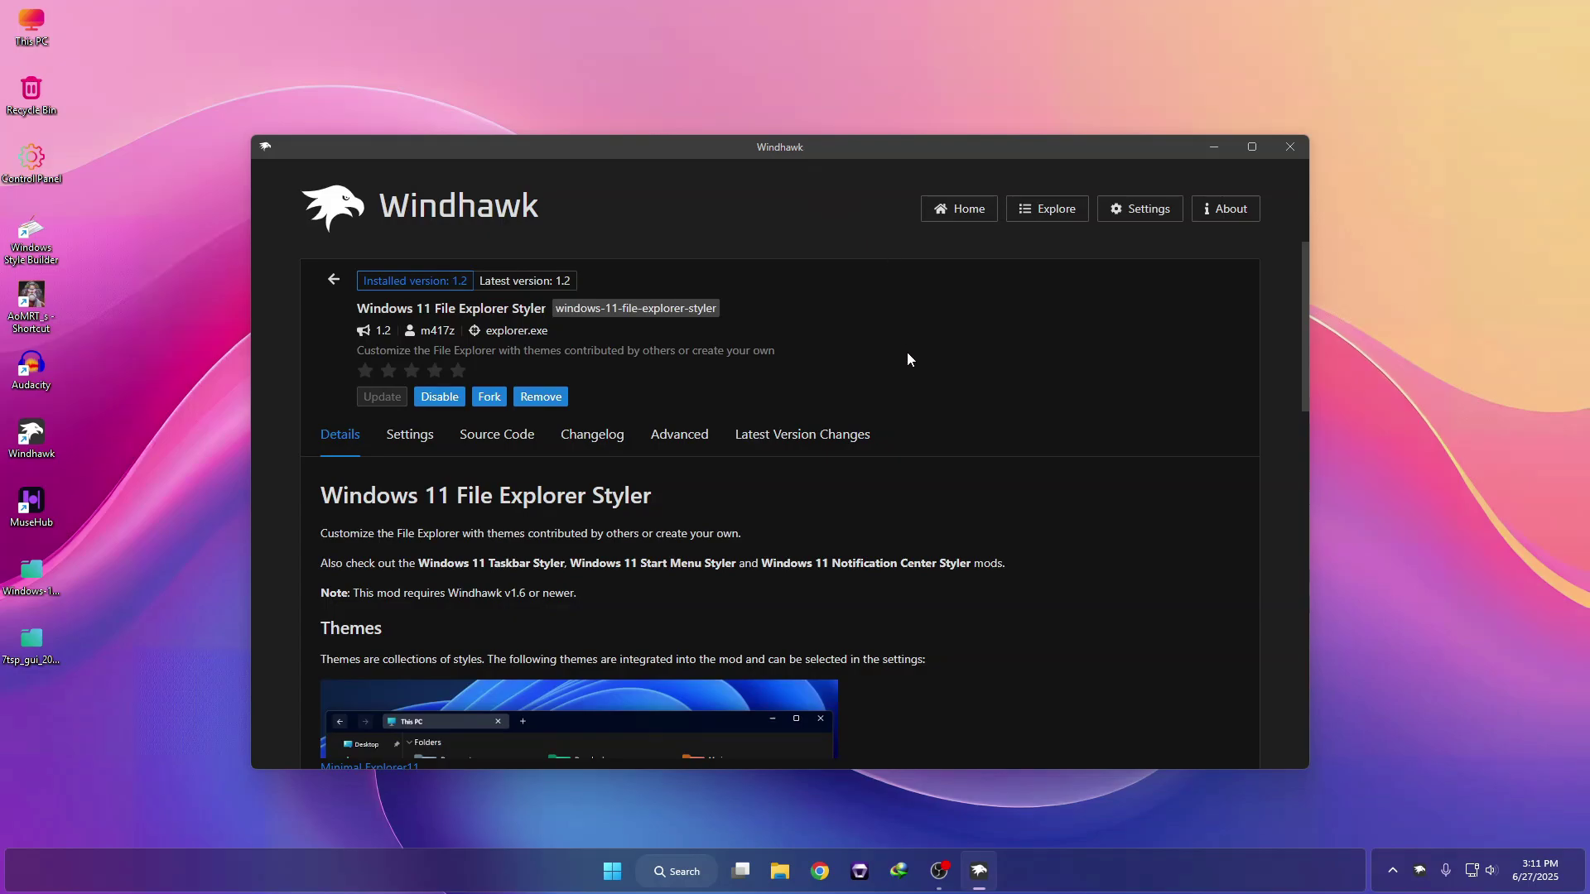
- Paste the copied Explorer Mods style code into the Explorer Styler mod's advanced settings
{"action": "left_click", "coordinate": [681, 439]}
{"action": "scroll", "coordinate": [723, 441], "scroll_direction": "down", "scroll_amount": 2}
{"action": "left_click_drag", "start_coordinate": [394, 573], "coordinate": [378, 523]}
{"action": "right_click", "coordinate": [379, 523]}
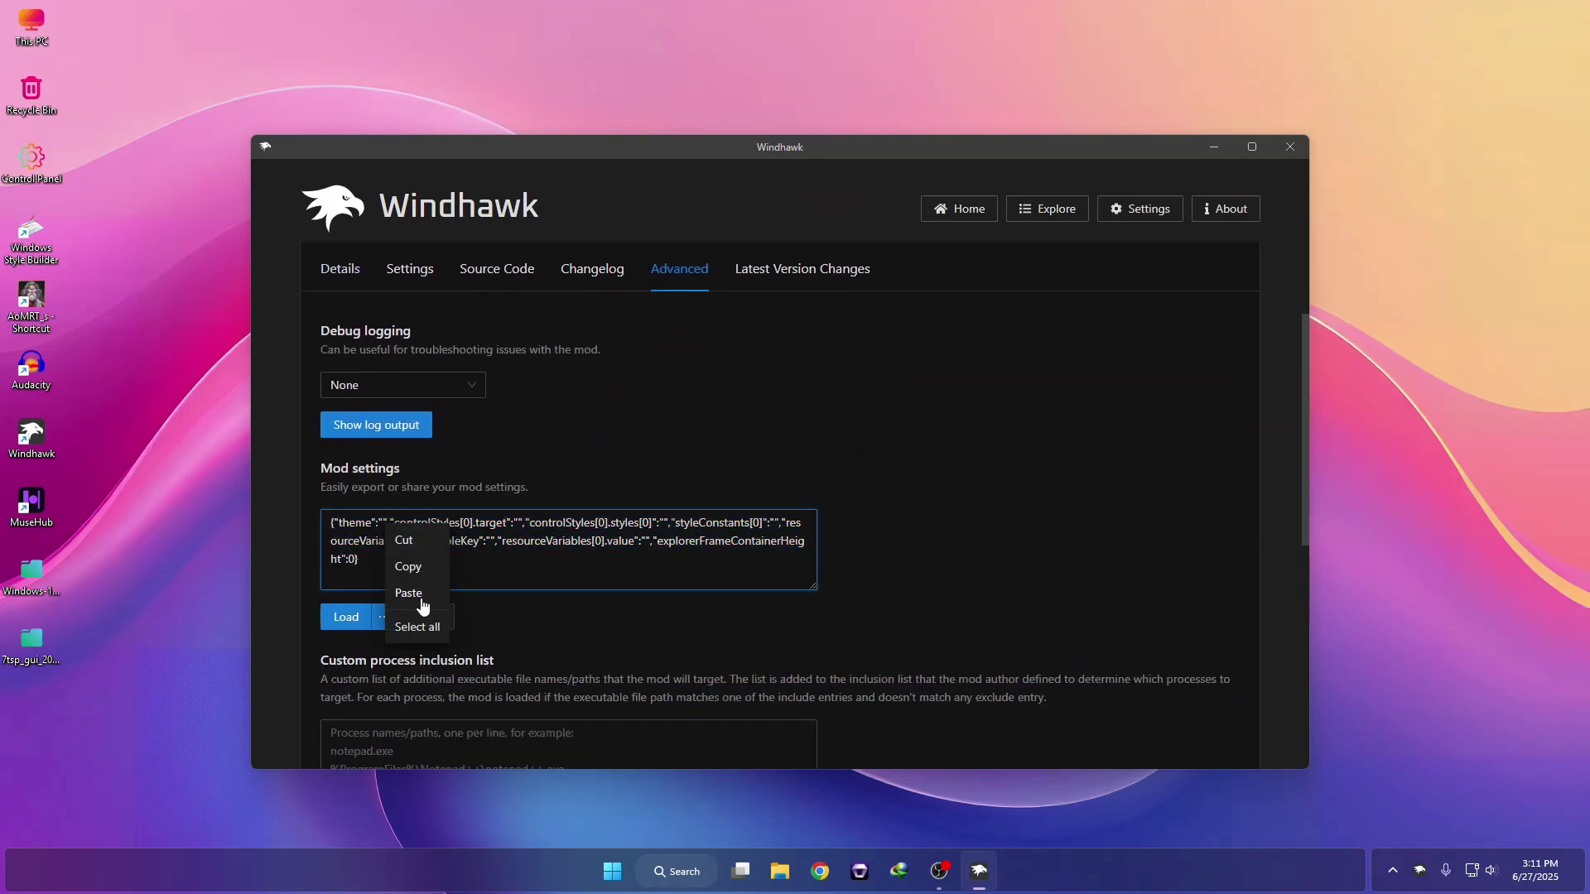
{"action": "left_click", "coordinate": [416, 602]}
- View the restyled This PC window, then close Windhawk and This PC
{"action": "left_click", "coordinate": [779, 871]}
{"action": "left_click_drag", "start_coordinate": [604, 46], "coordinate": [601, 234]}
{"action": "left_click", "coordinate": [1290, 149]}
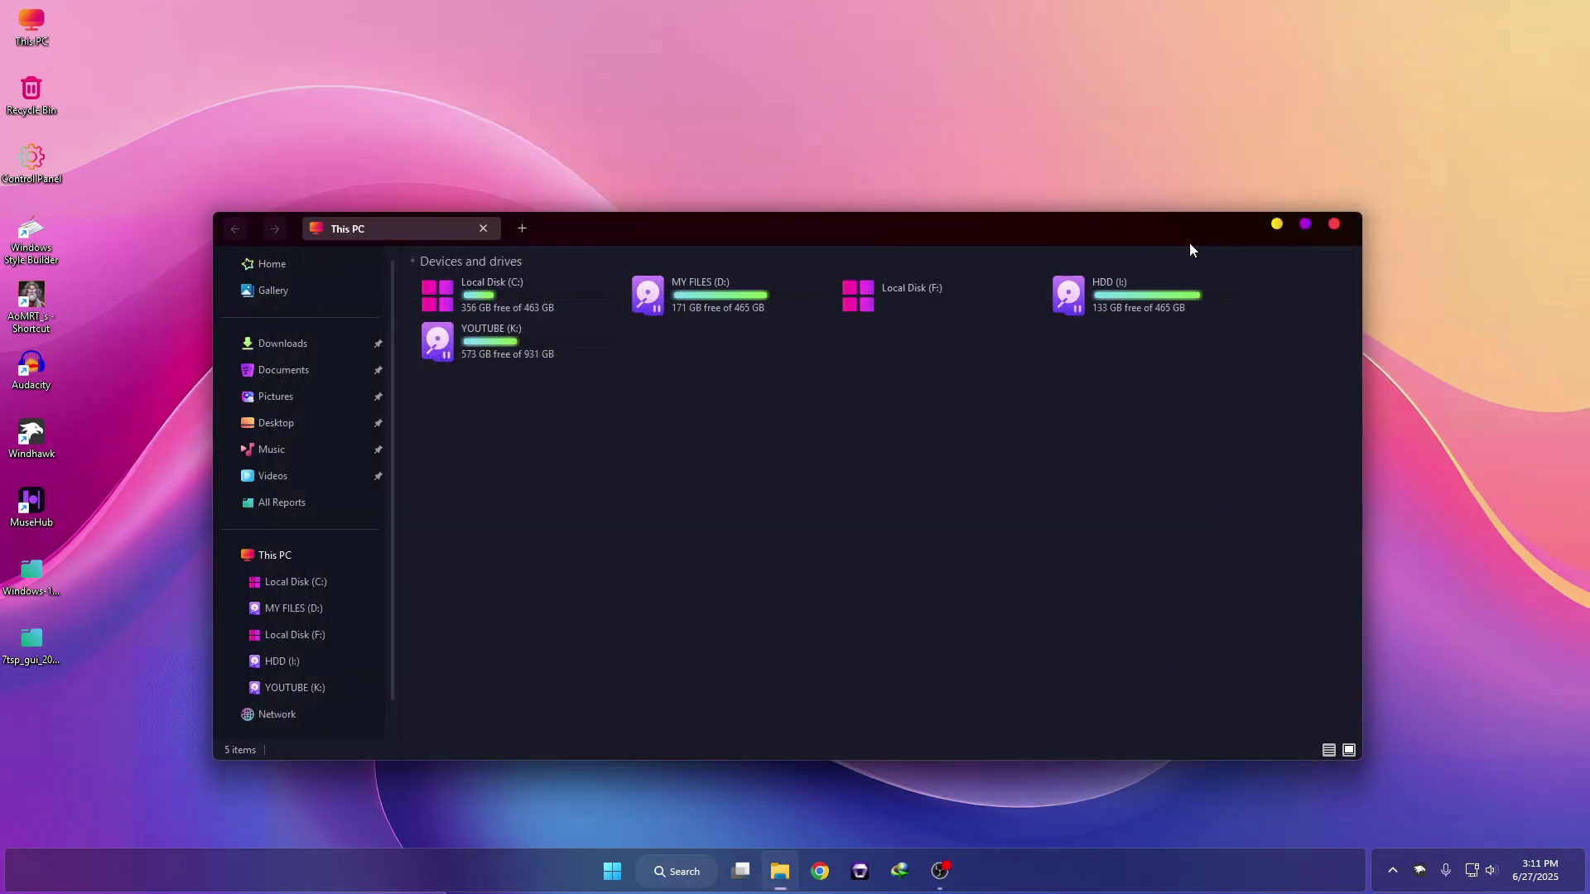
{"action": "left_click_drag", "start_coordinate": [1201, 240], "coordinate": [1060, 186]}
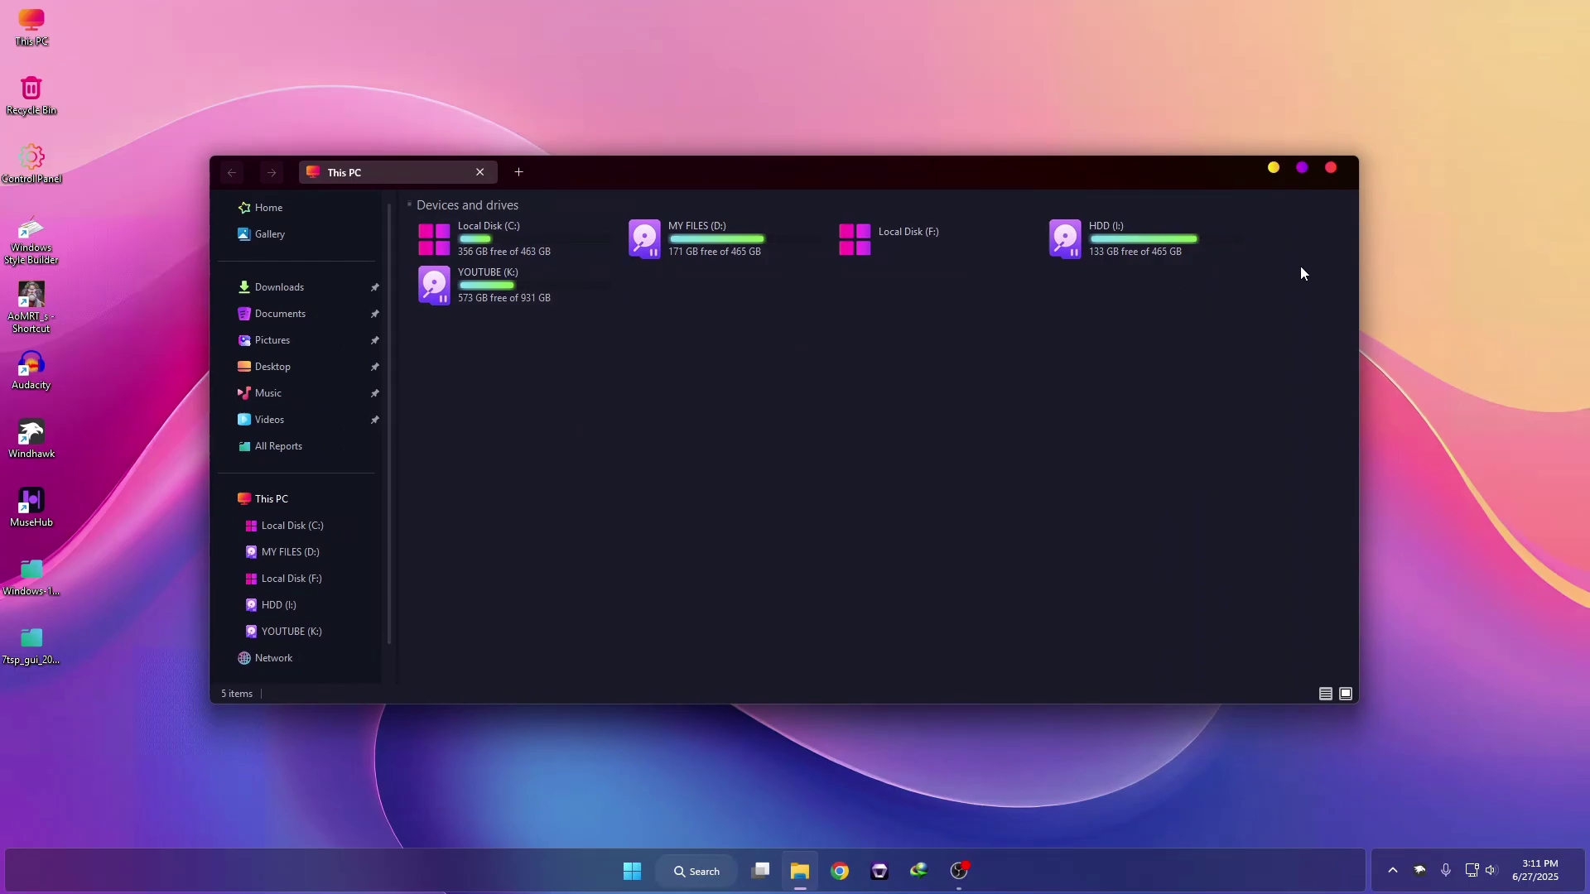
{"action": "left_click", "coordinate": [1330, 168]}
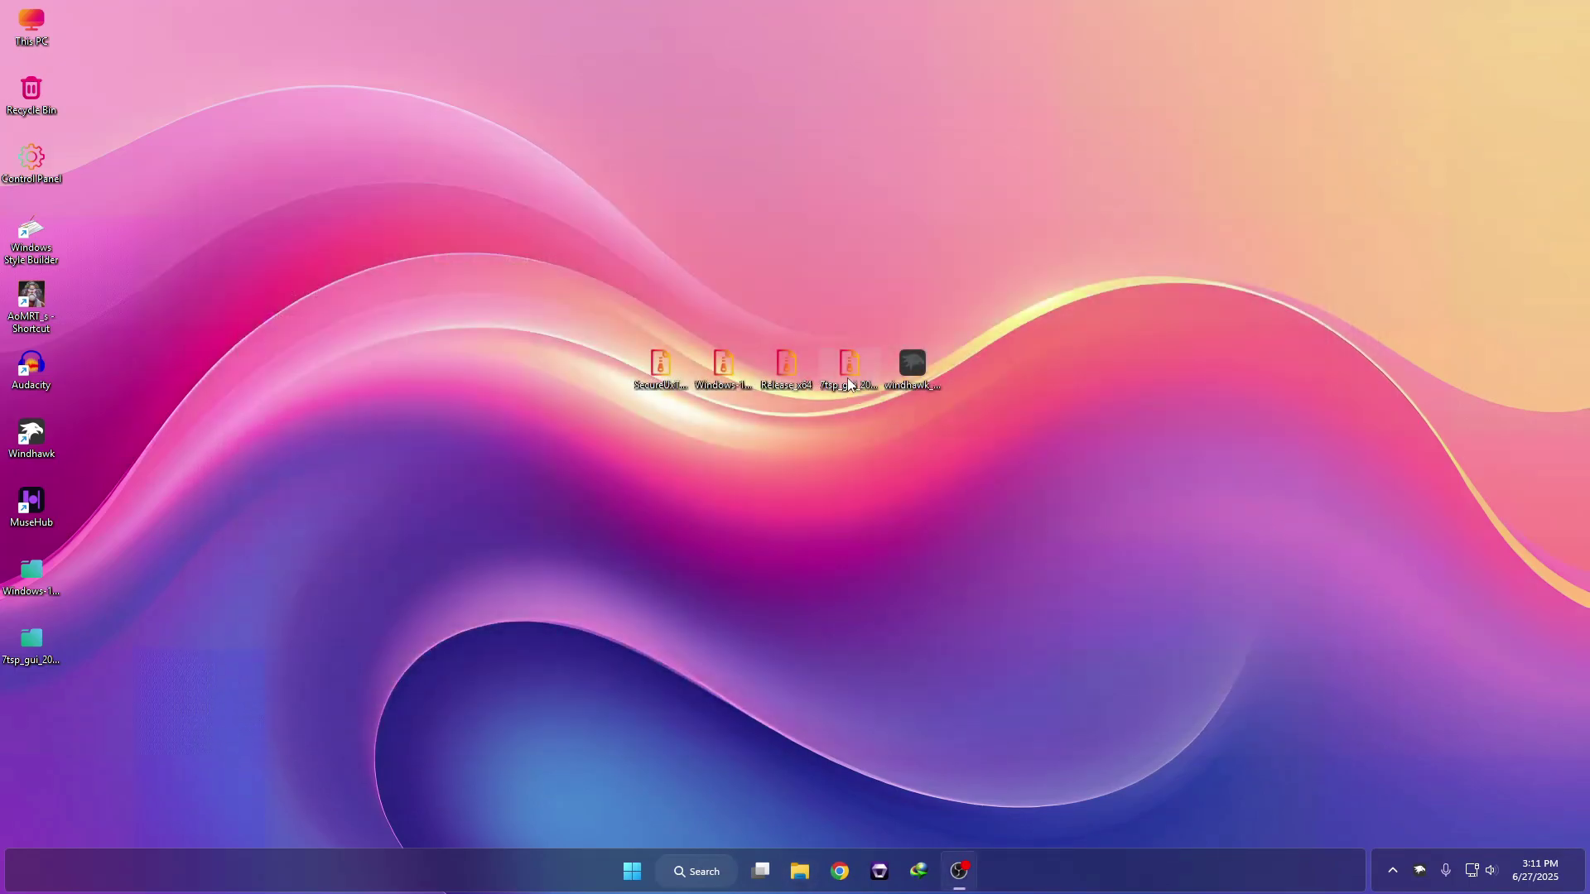
- Extract the Release_x64 archive to the desktop with WinRAR, replacing all existing files
{"action": "right_click", "coordinate": [795, 377]}
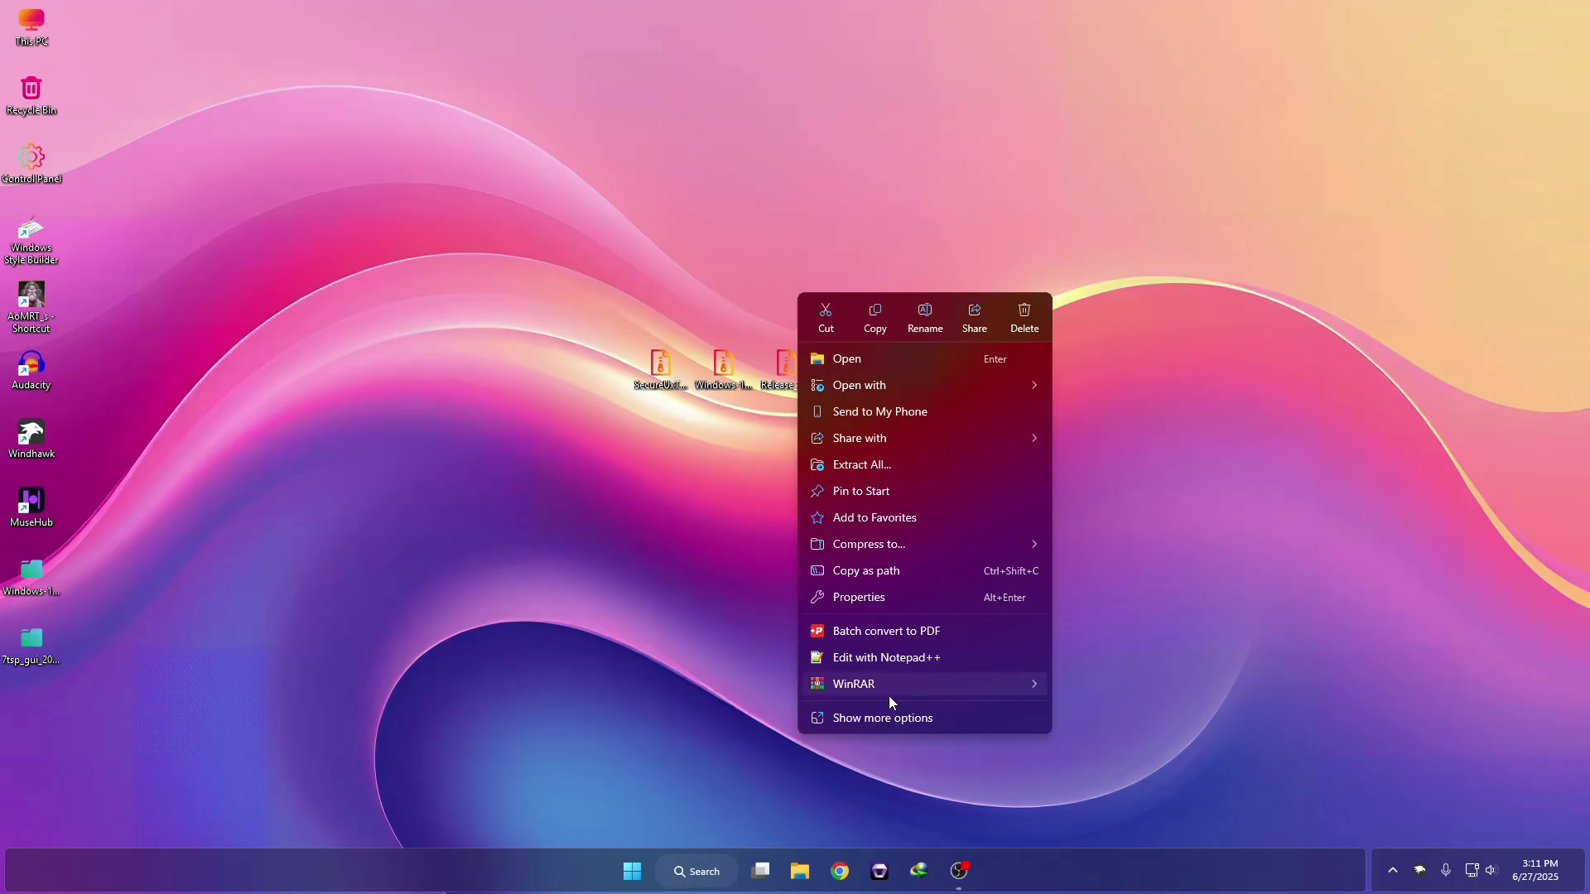
{"action": "mouse_move", "coordinate": [886, 690]}
{"action": "left_click", "coordinate": [1143, 714]}
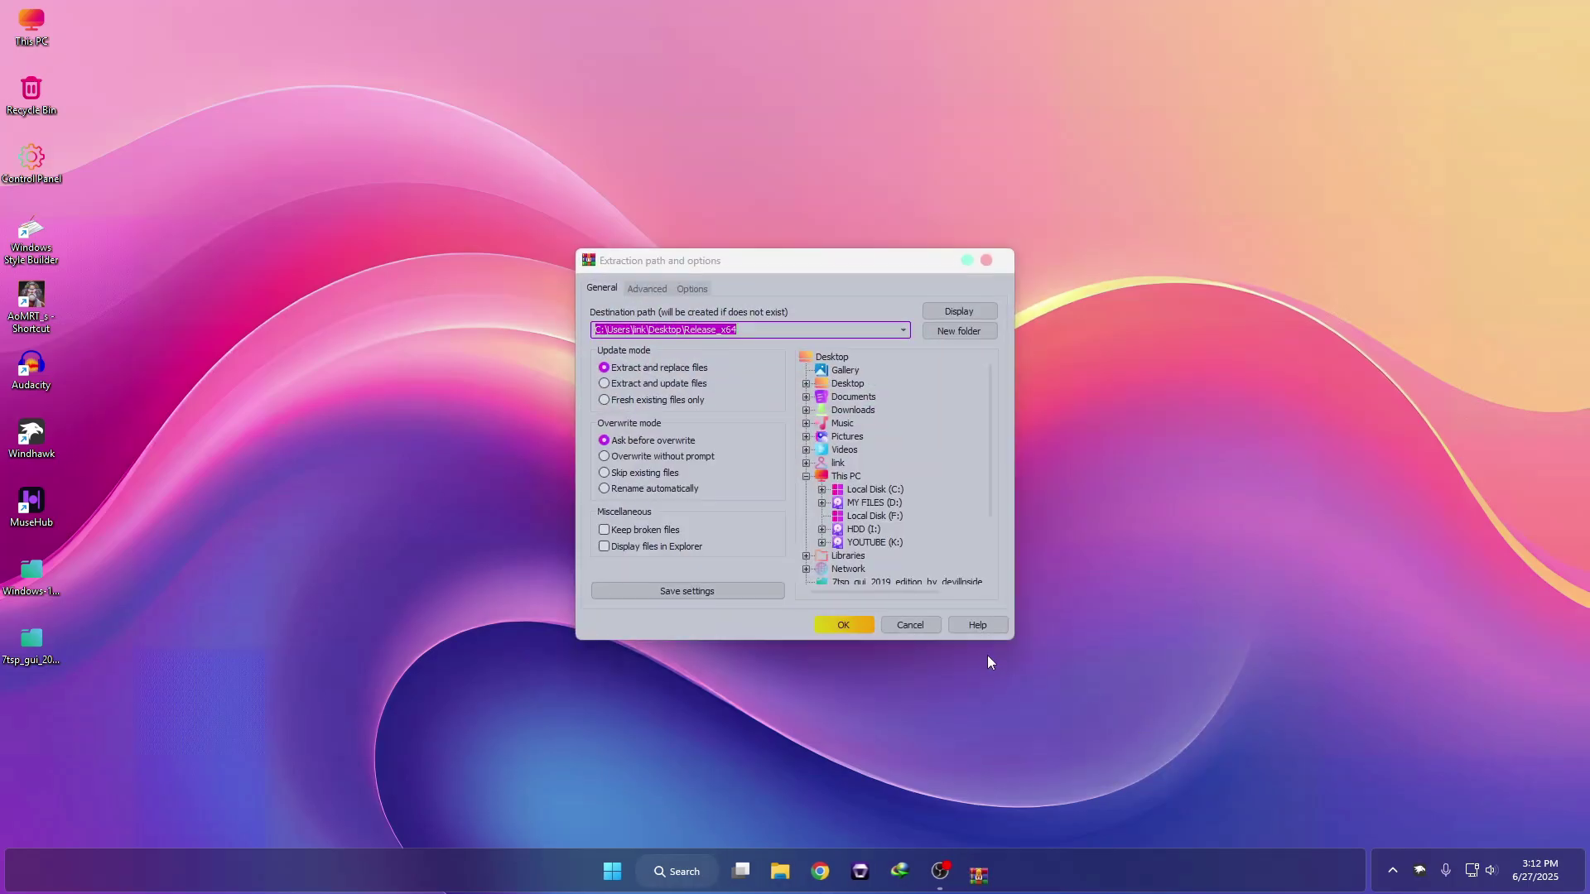
{"action": "left_click", "coordinate": [842, 625]}
{"action": "left_click", "coordinate": [753, 536]}
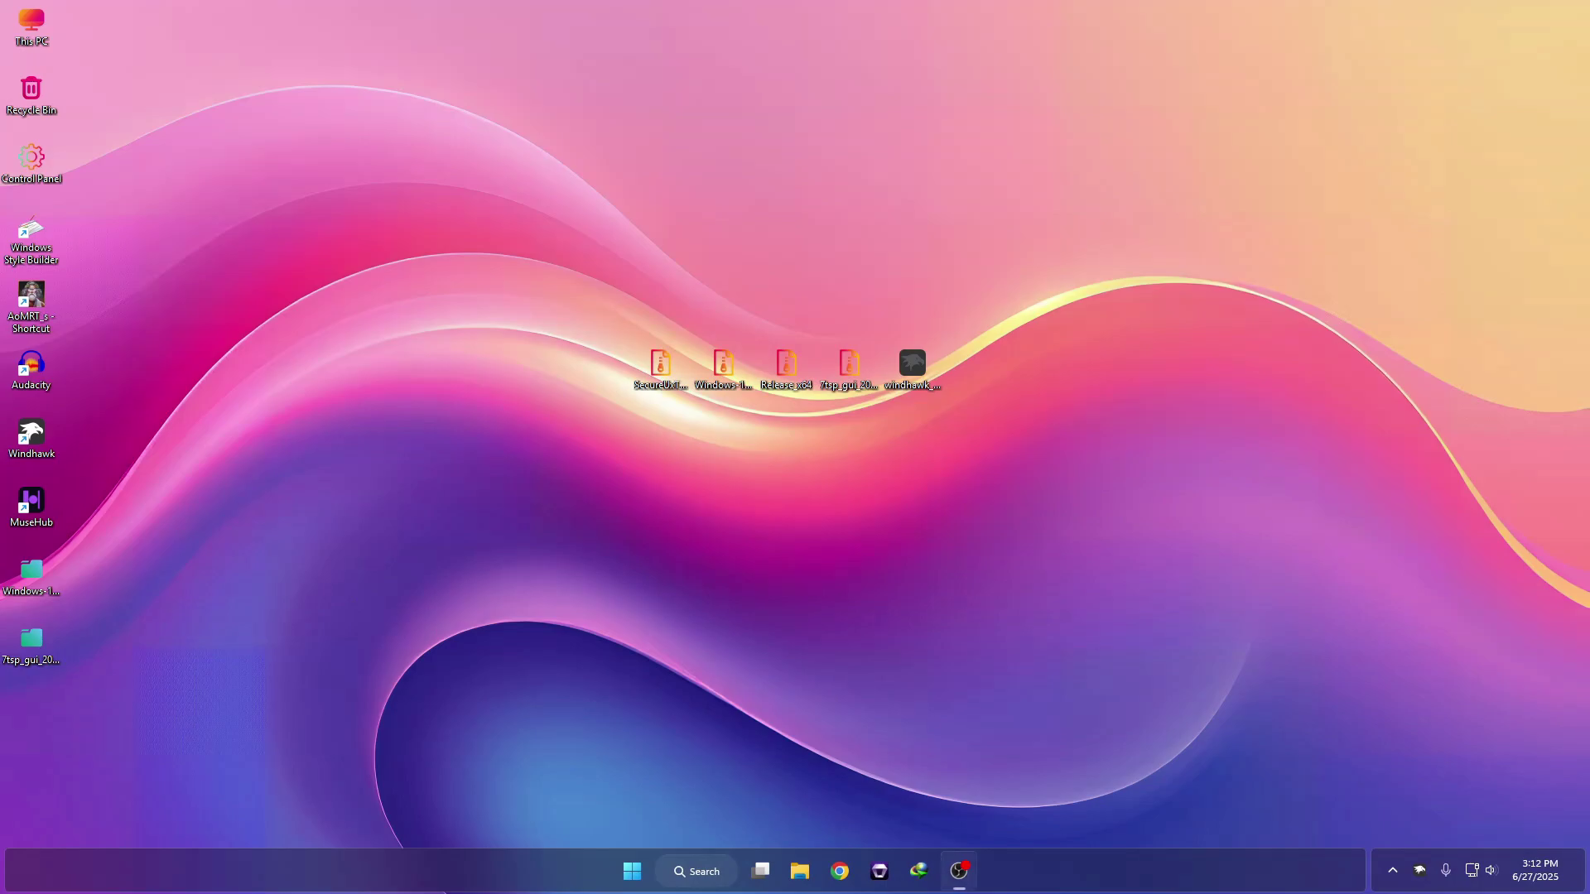
- Copy the extracted Release_x64 folder into Local Disk (C:), replacing existing files
{"action": "right_click", "coordinate": [364, 294]}
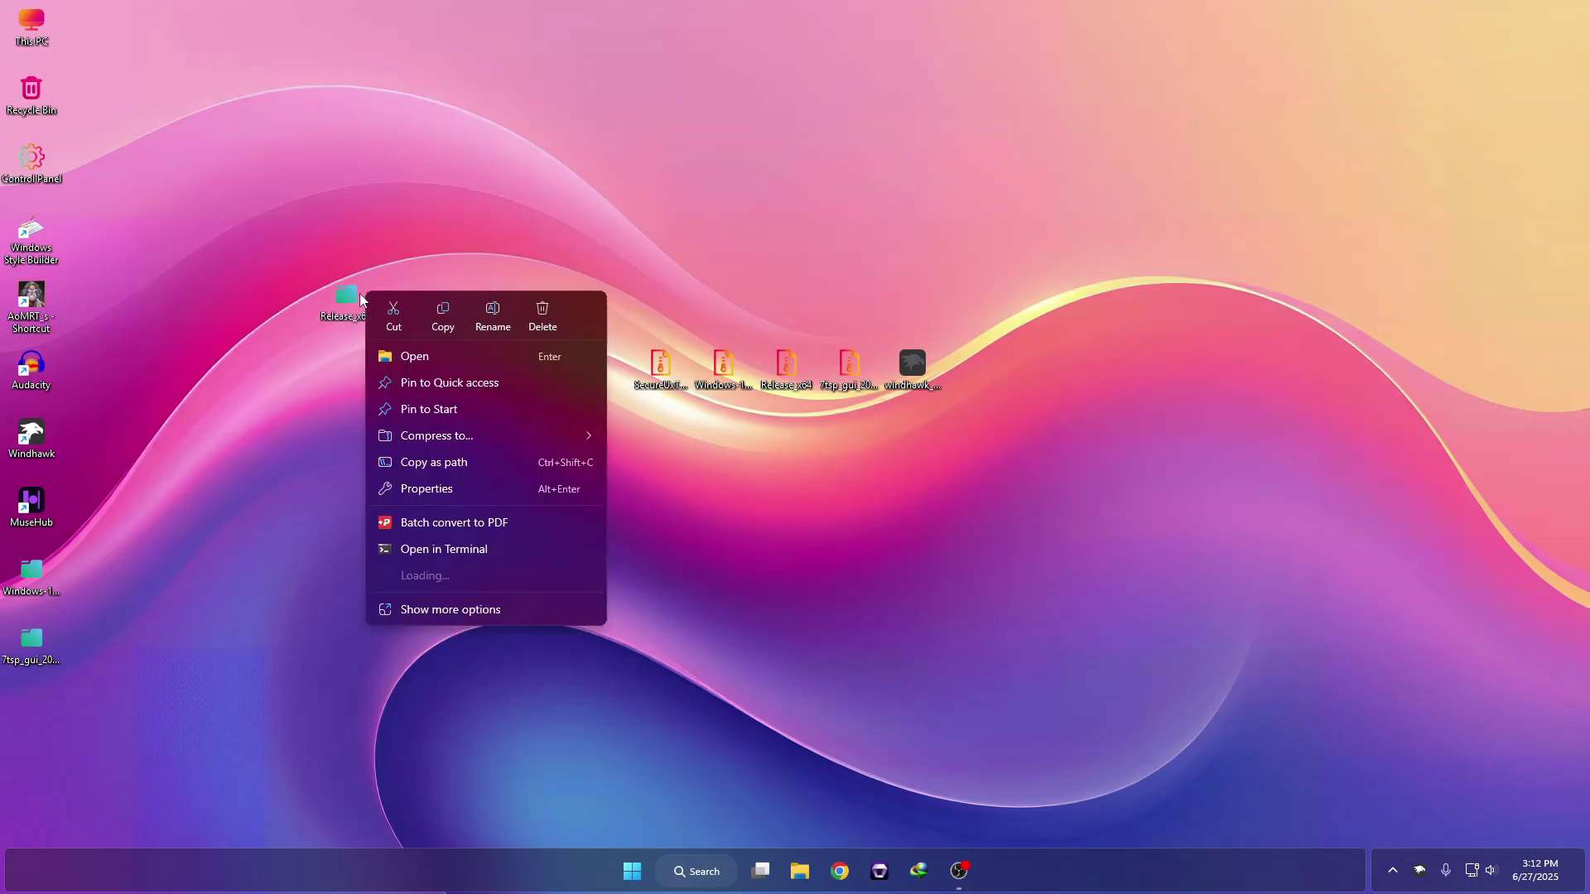
{"action": "left_click", "coordinate": [442, 325]}
{"action": "double_click", "coordinate": [35, 34]}
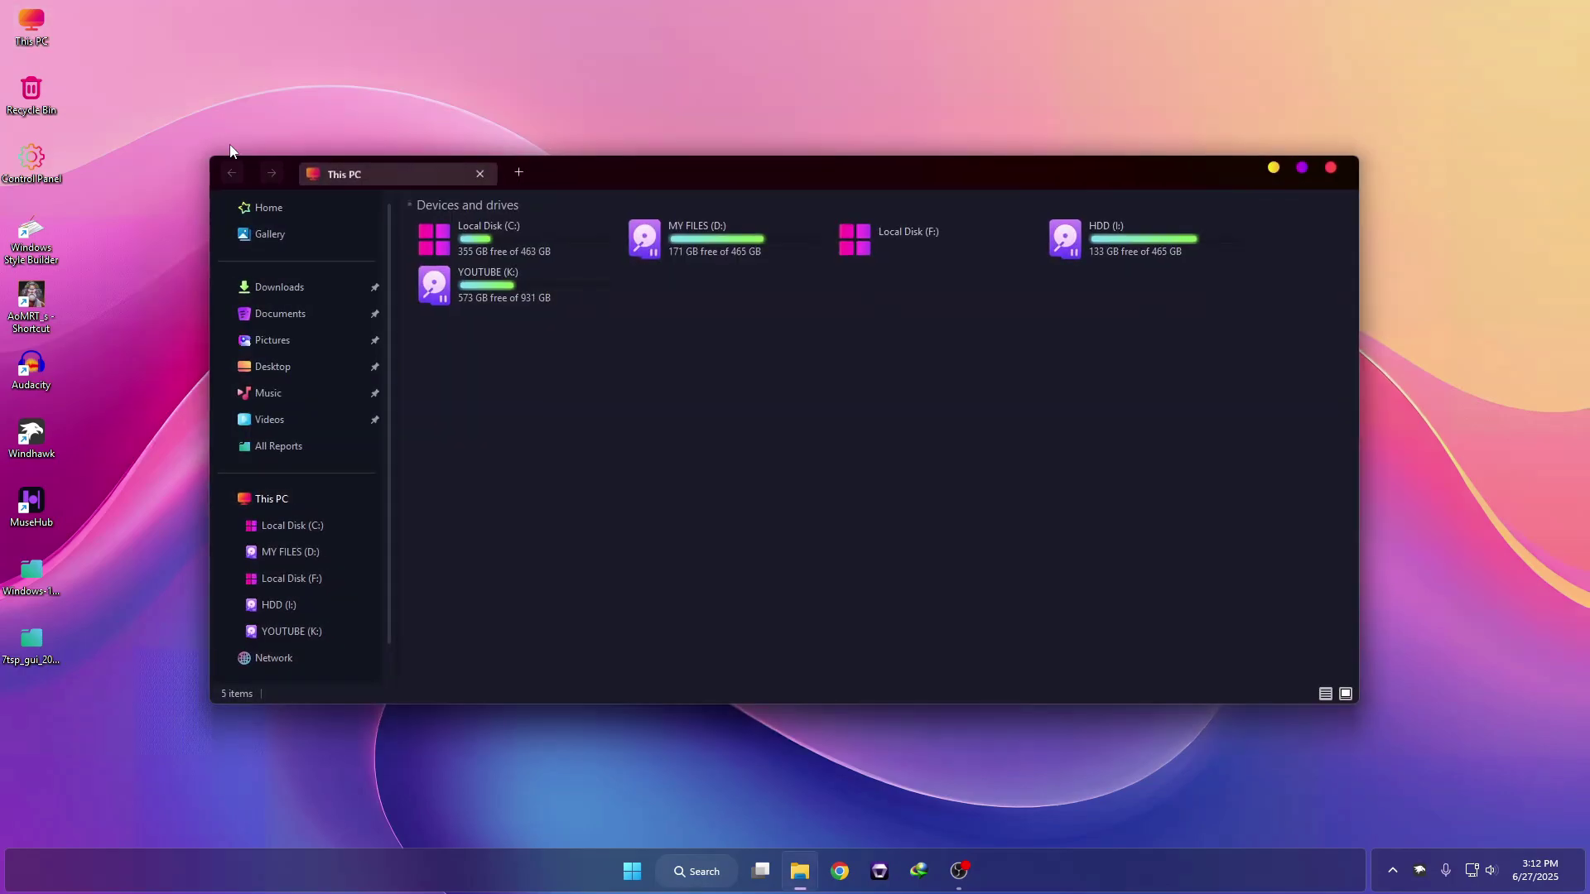
{"action": "double_click", "coordinate": [555, 238]}
{"action": "right_click", "coordinate": [896, 354]}
{"action": "left_click", "coordinate": [909, 377]}
{"action": "left_click", "coordinate": [356, 299]}
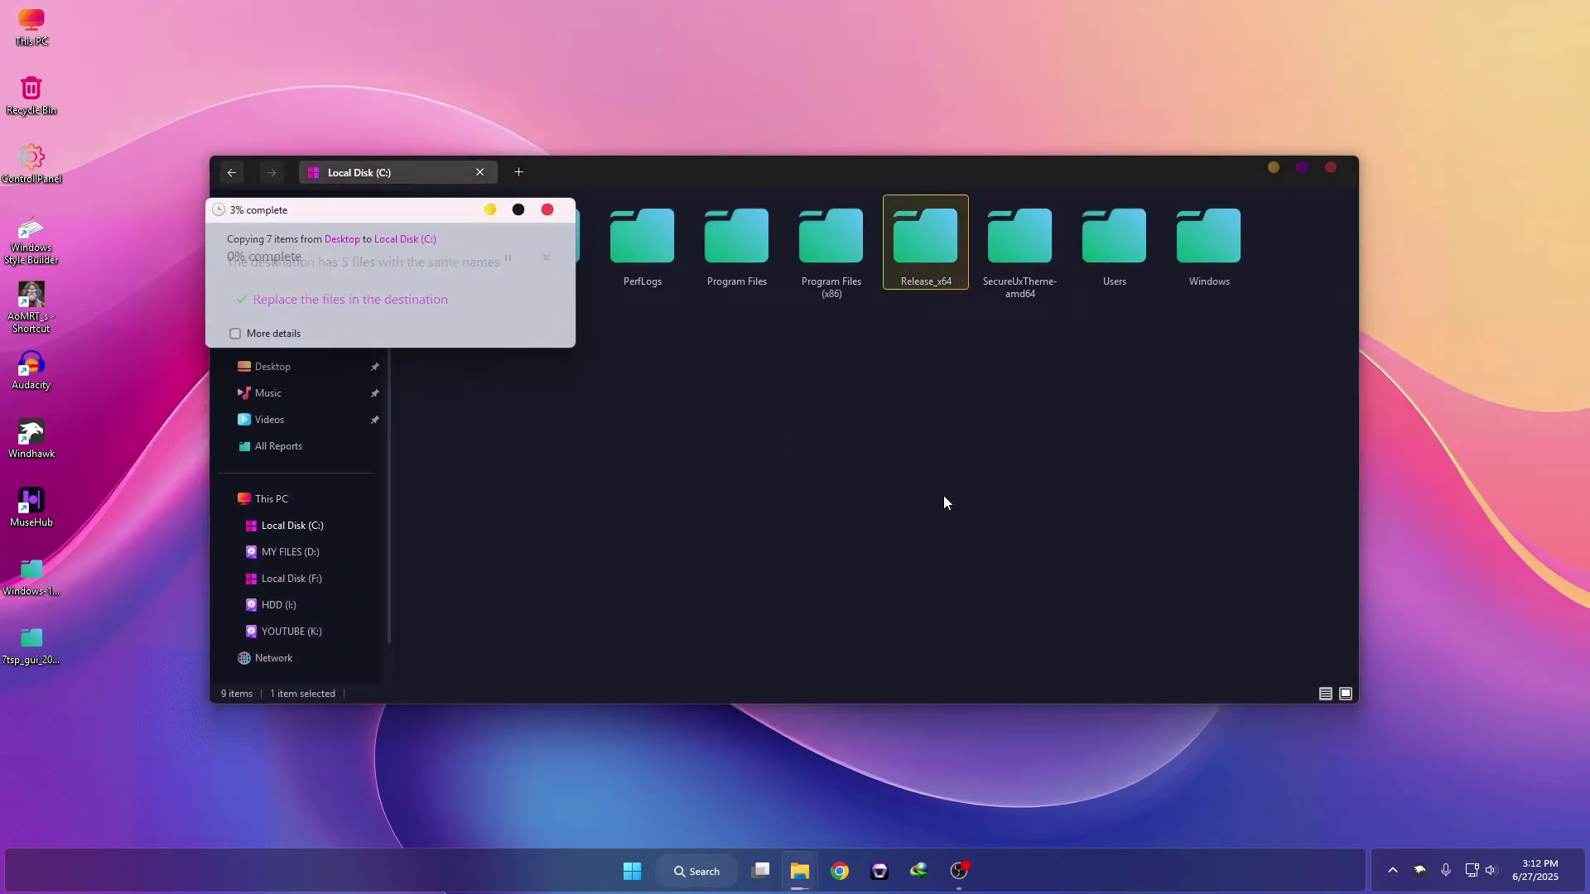
- Set showLine to false in C:\Release_x64\Release\config.ini and save the file
{"action": "double_click", "coordinate": [942, 255]}
{"action": "left_click", "coordinate": [455, 234]}
{"action": "double_click", "coordinate": [456, 236]}
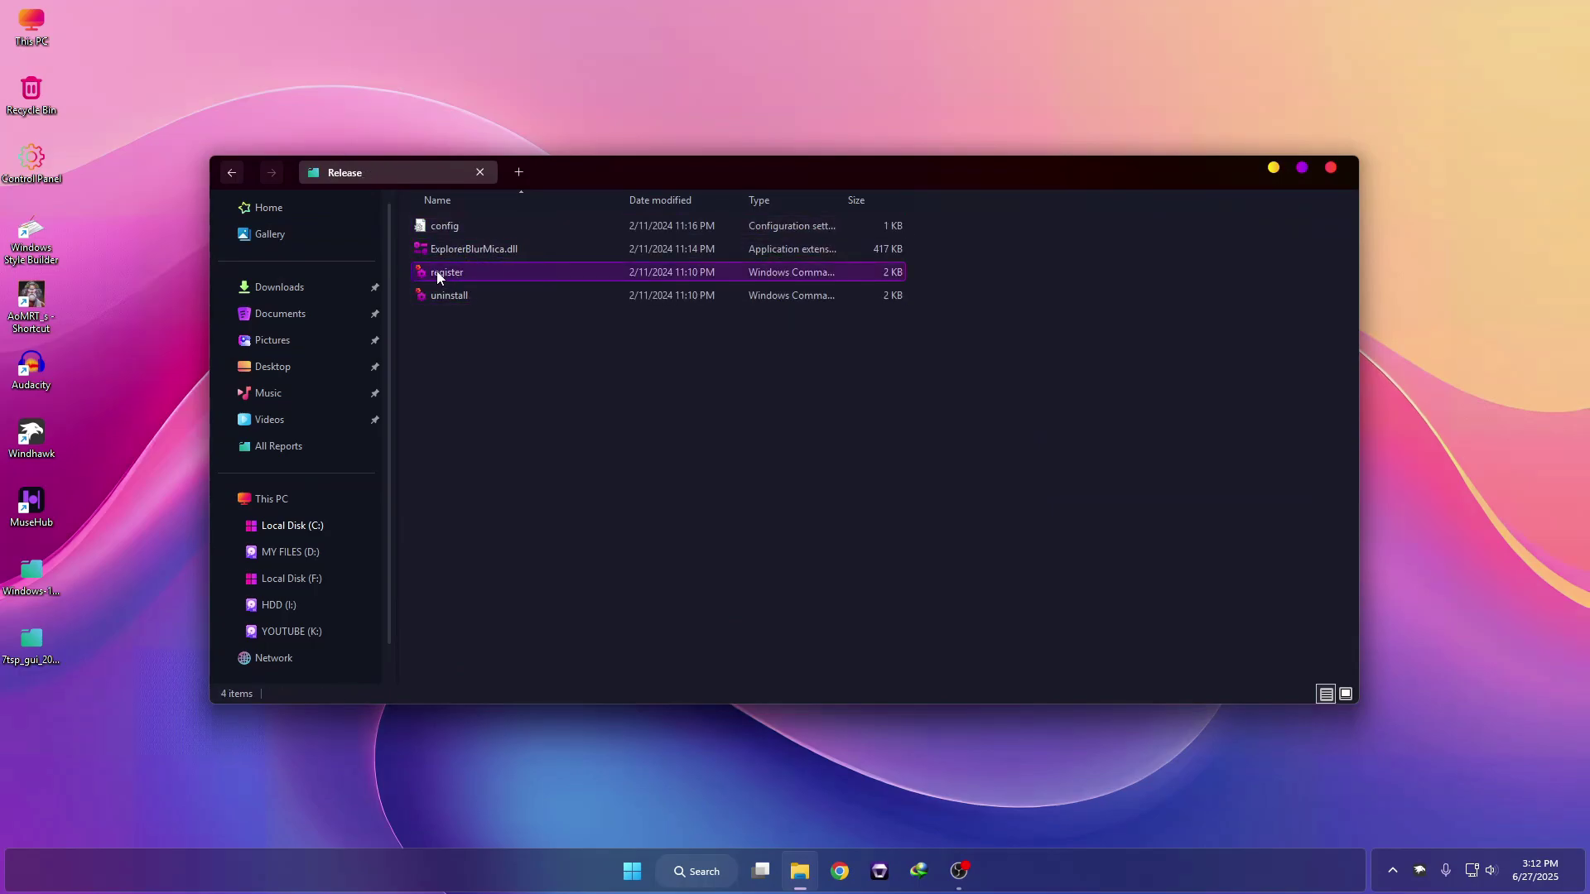
{"action": "double_click", "coordinate": [456, 224]}
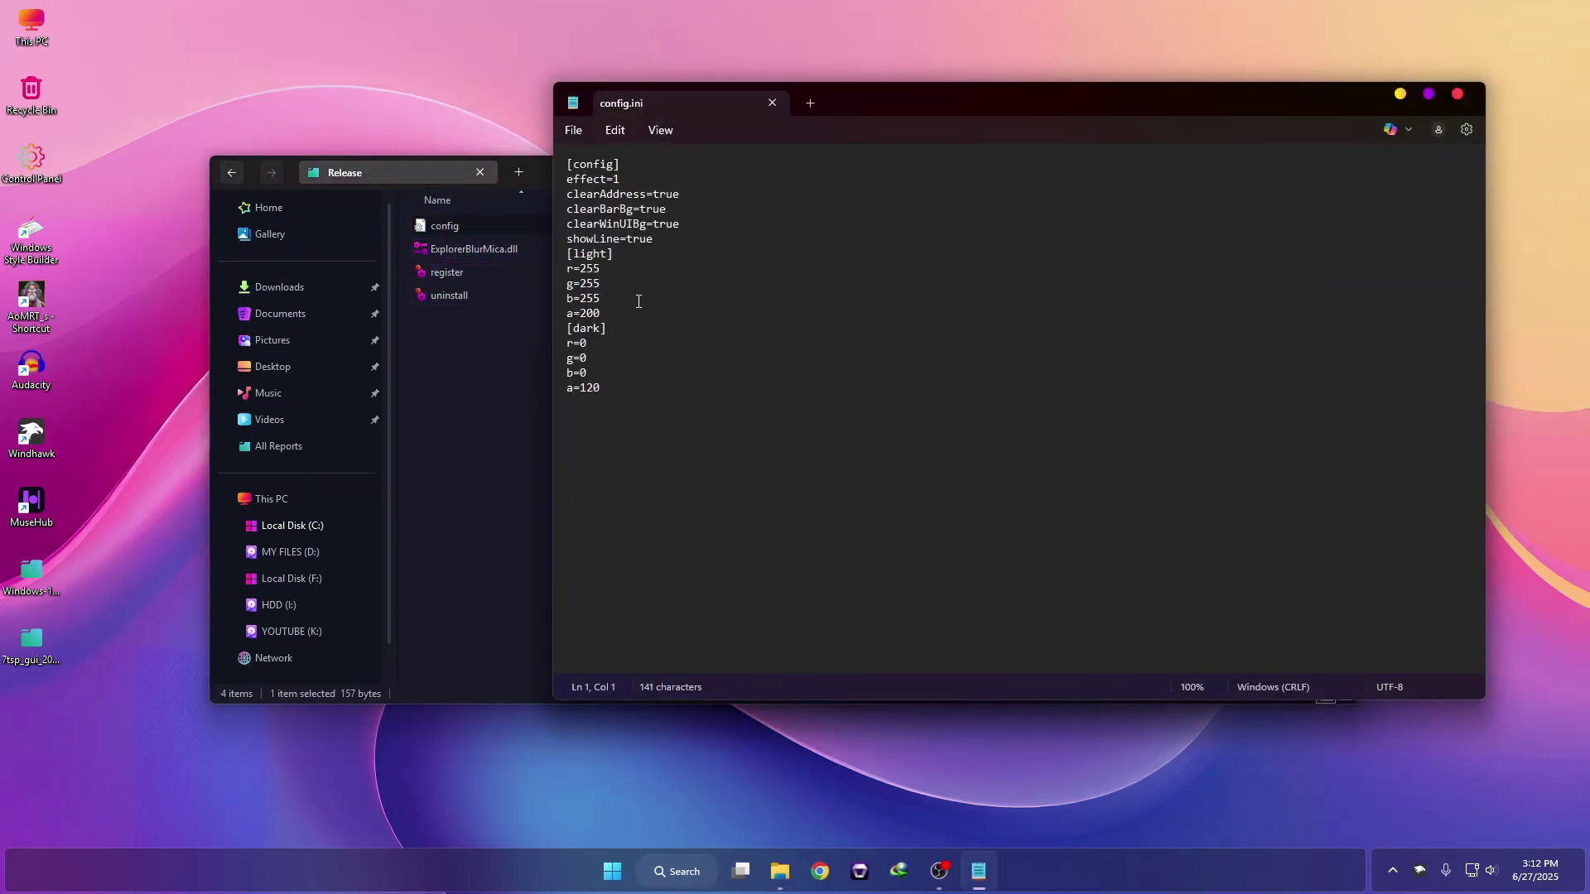
{"action": "double_click", "coordinate": [636, 242]}
{"action": "type", "text": "fals"}
{"action": "left_click", "coordinate": [573, 130]}
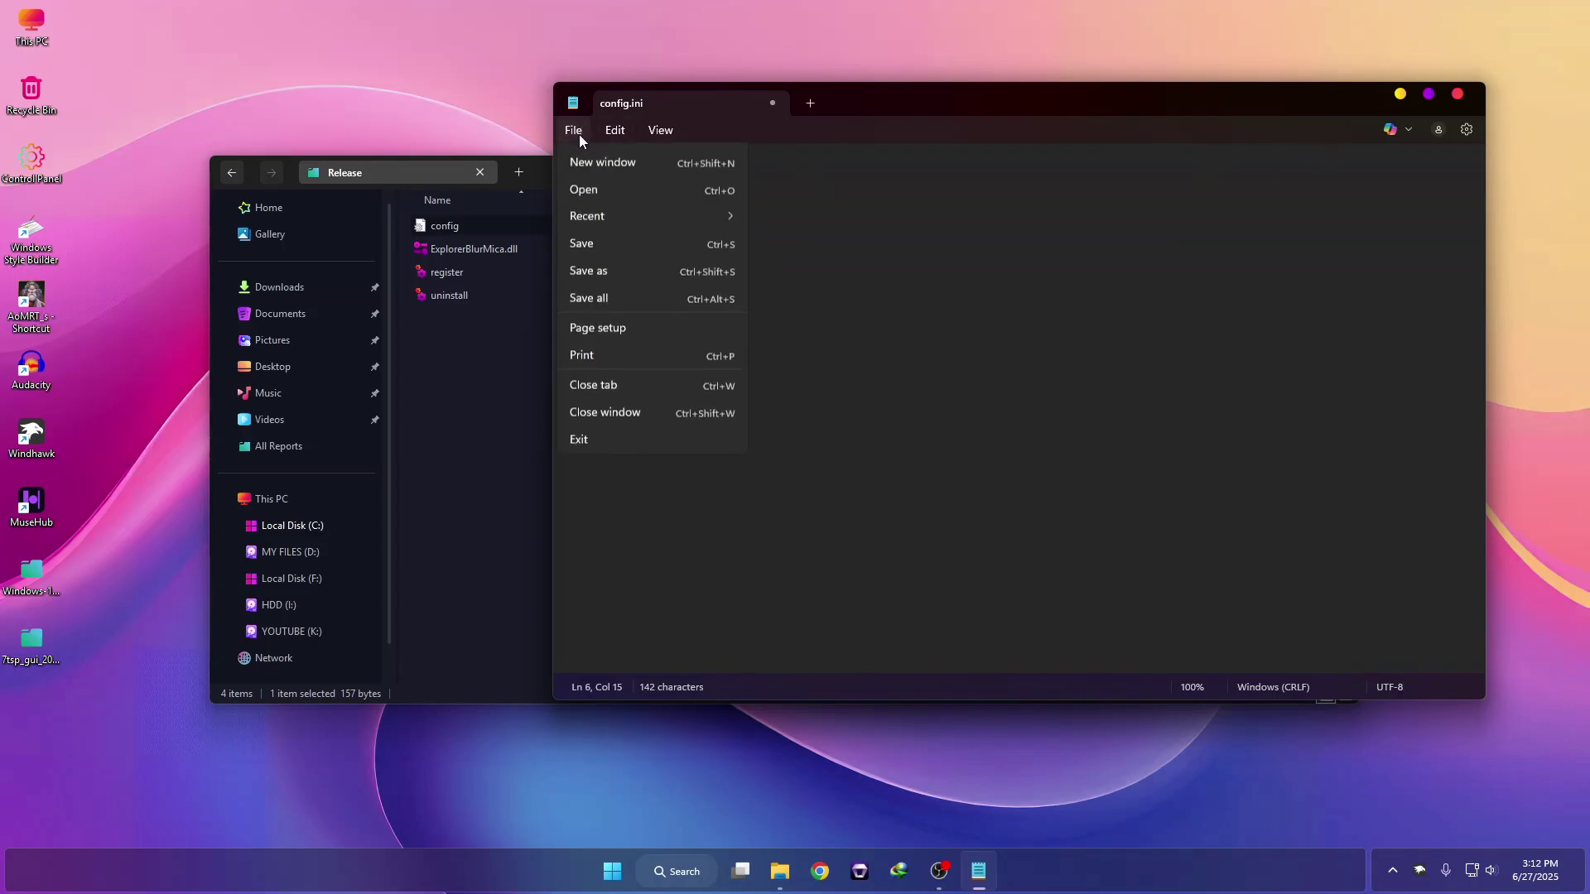
{"action": "left_click", "coordinate": [584, 263]}
{"action": "left_click", "coordinate": [1456, 94]}
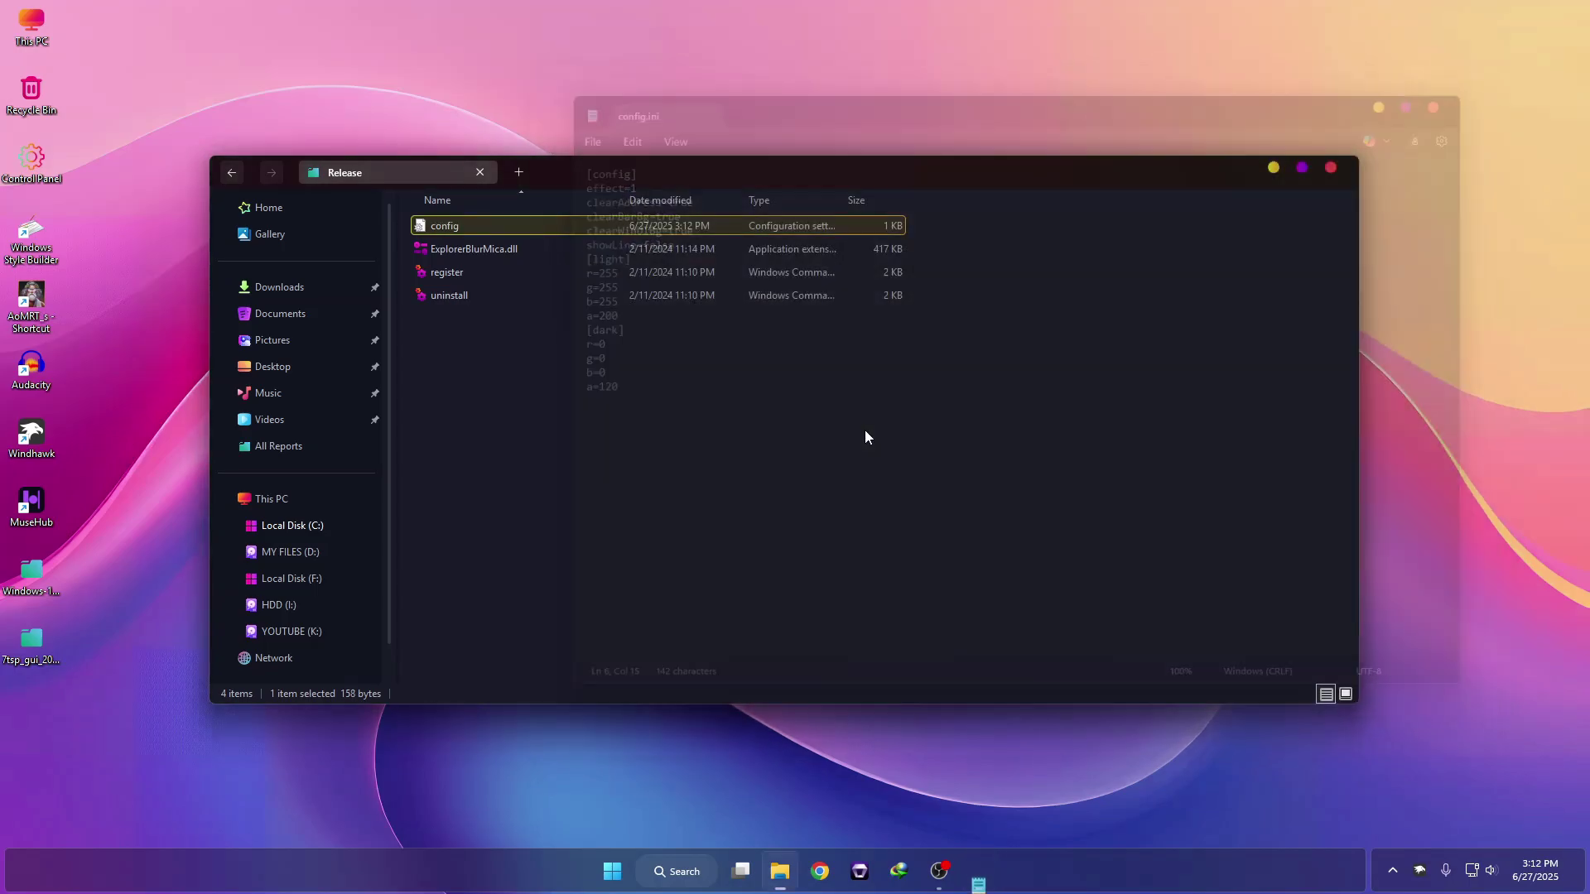
- Run the register script as administrator and approve the UAC prompt
{"action": "right_click", "coordinate": [449, 274]}
{"action": "left_click", "coordinate": [536, 418]}
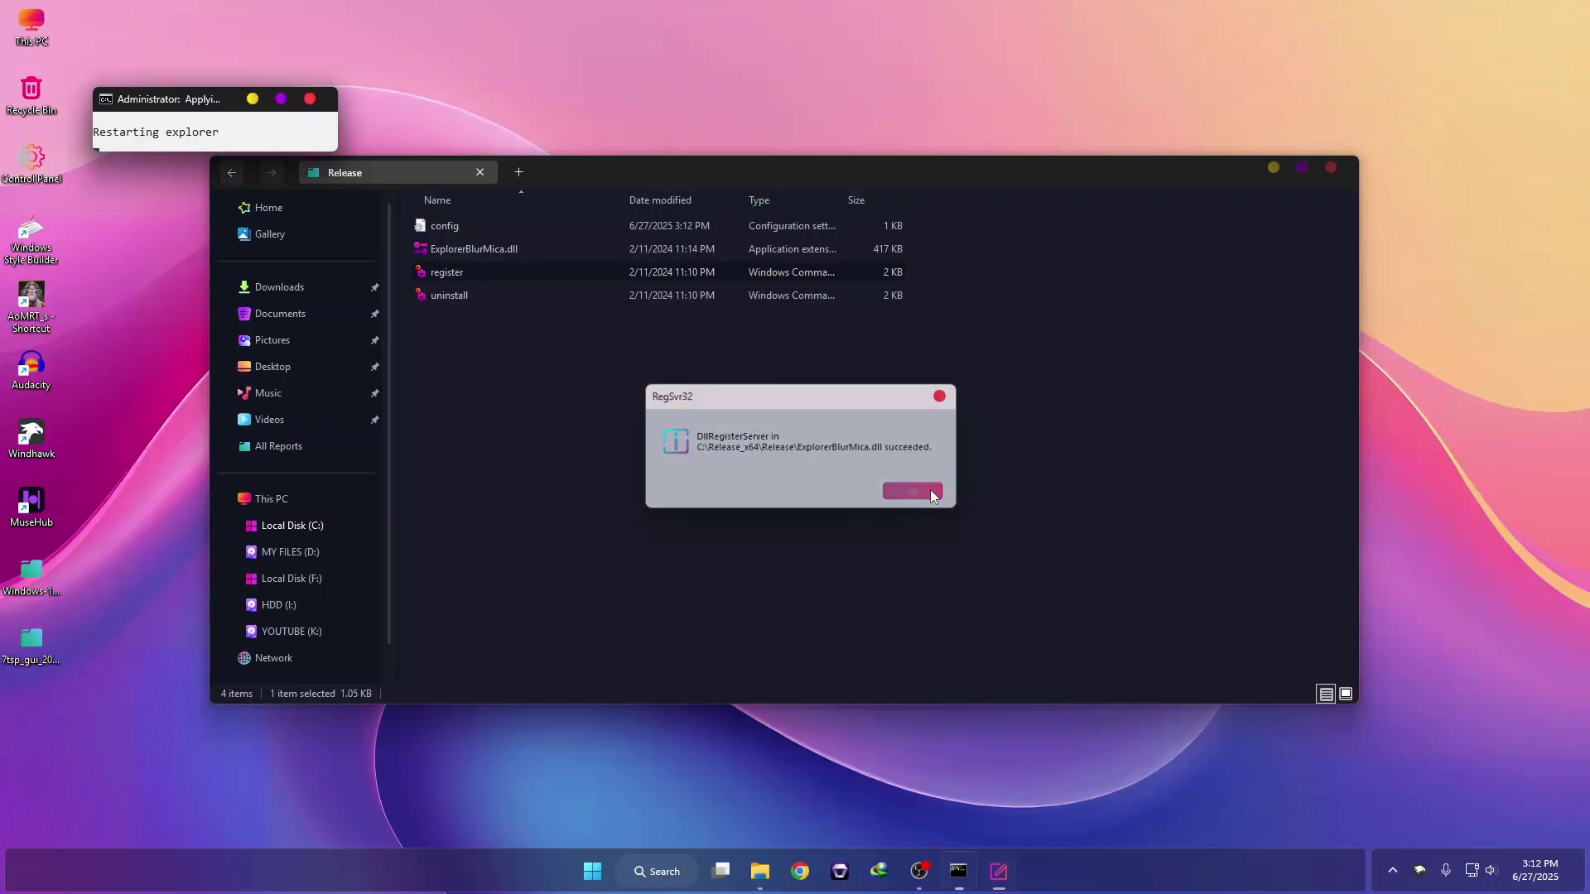
{"action": "left_click", "coordinate": [936, 493]}
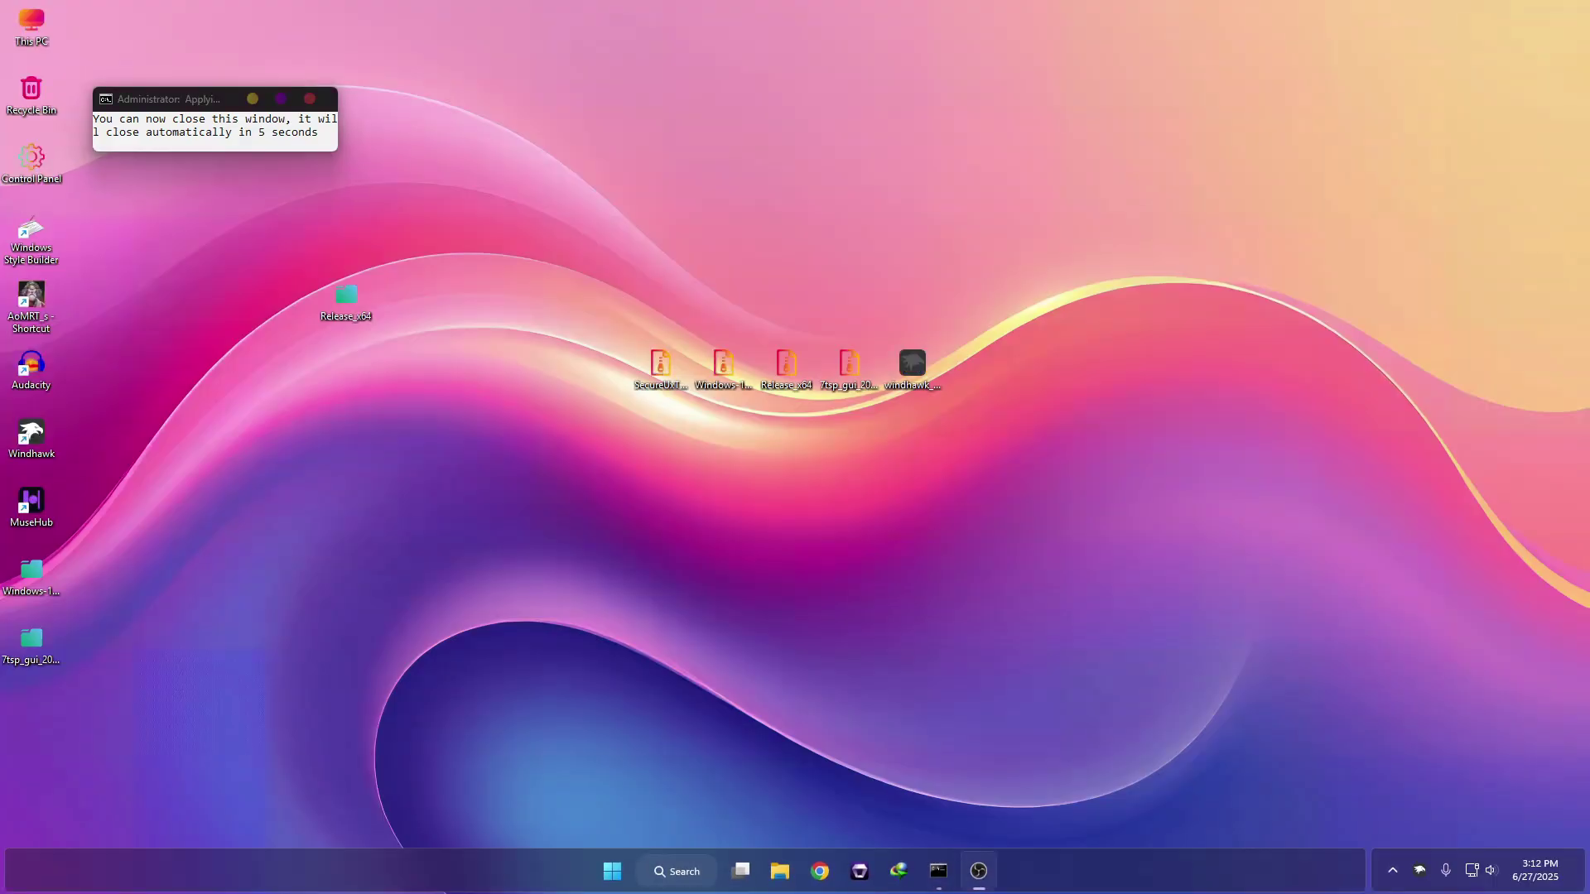
- Open This PC, enlarge it, and open config.ini from C:\Release_x64\Release
{"action": "double_click", "coordinate": [41, 35]}
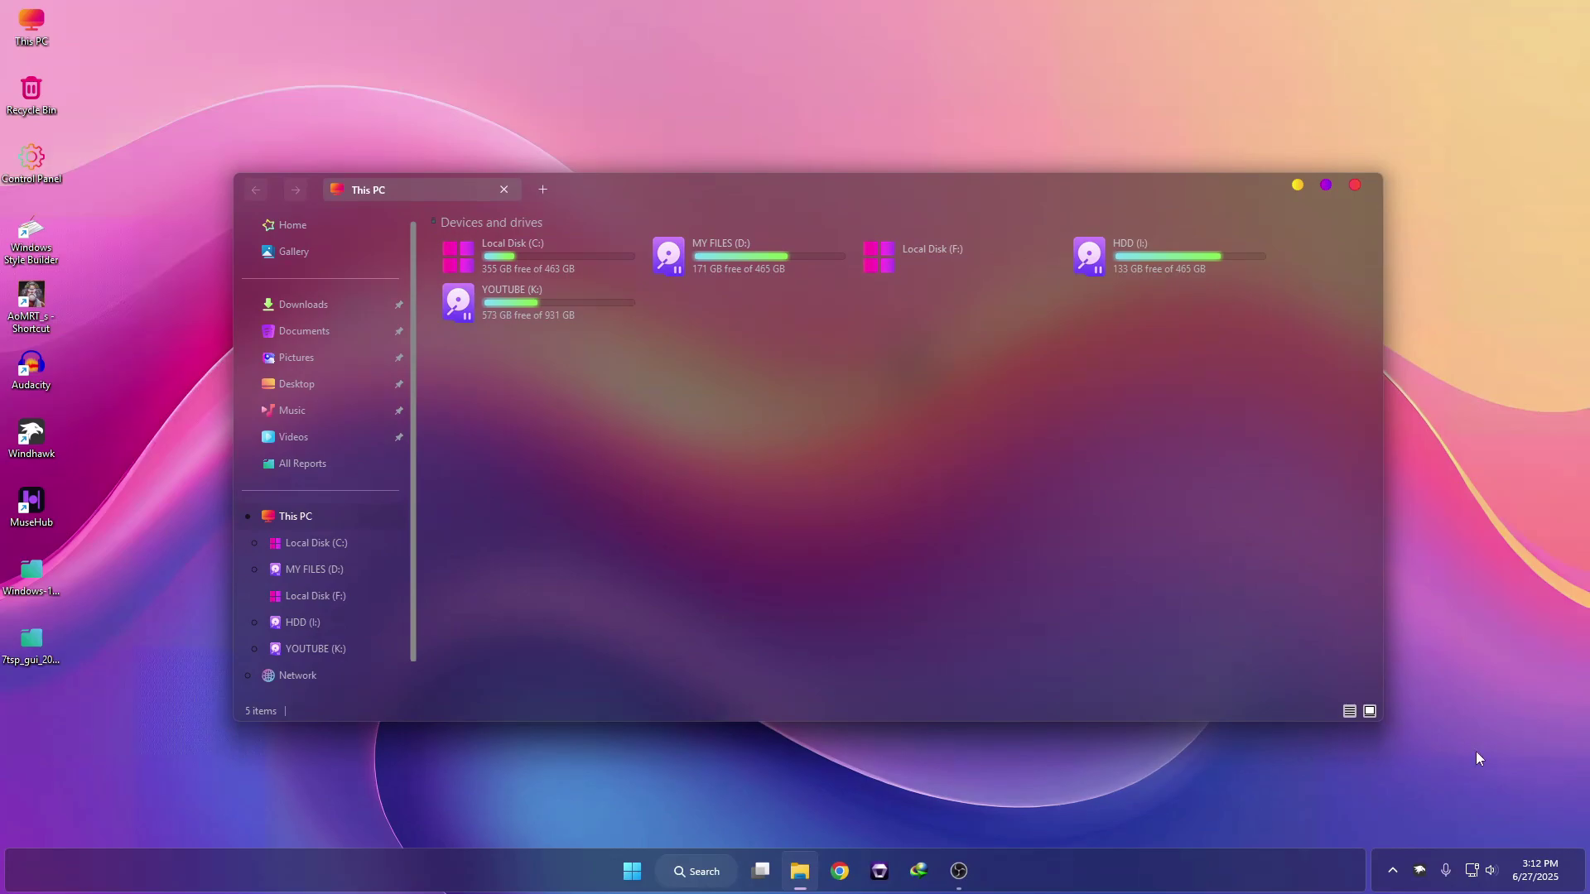
{"action": "left_click_drag", "start_coordinate": [1382, 728], "coordinate": [1441, 753]}
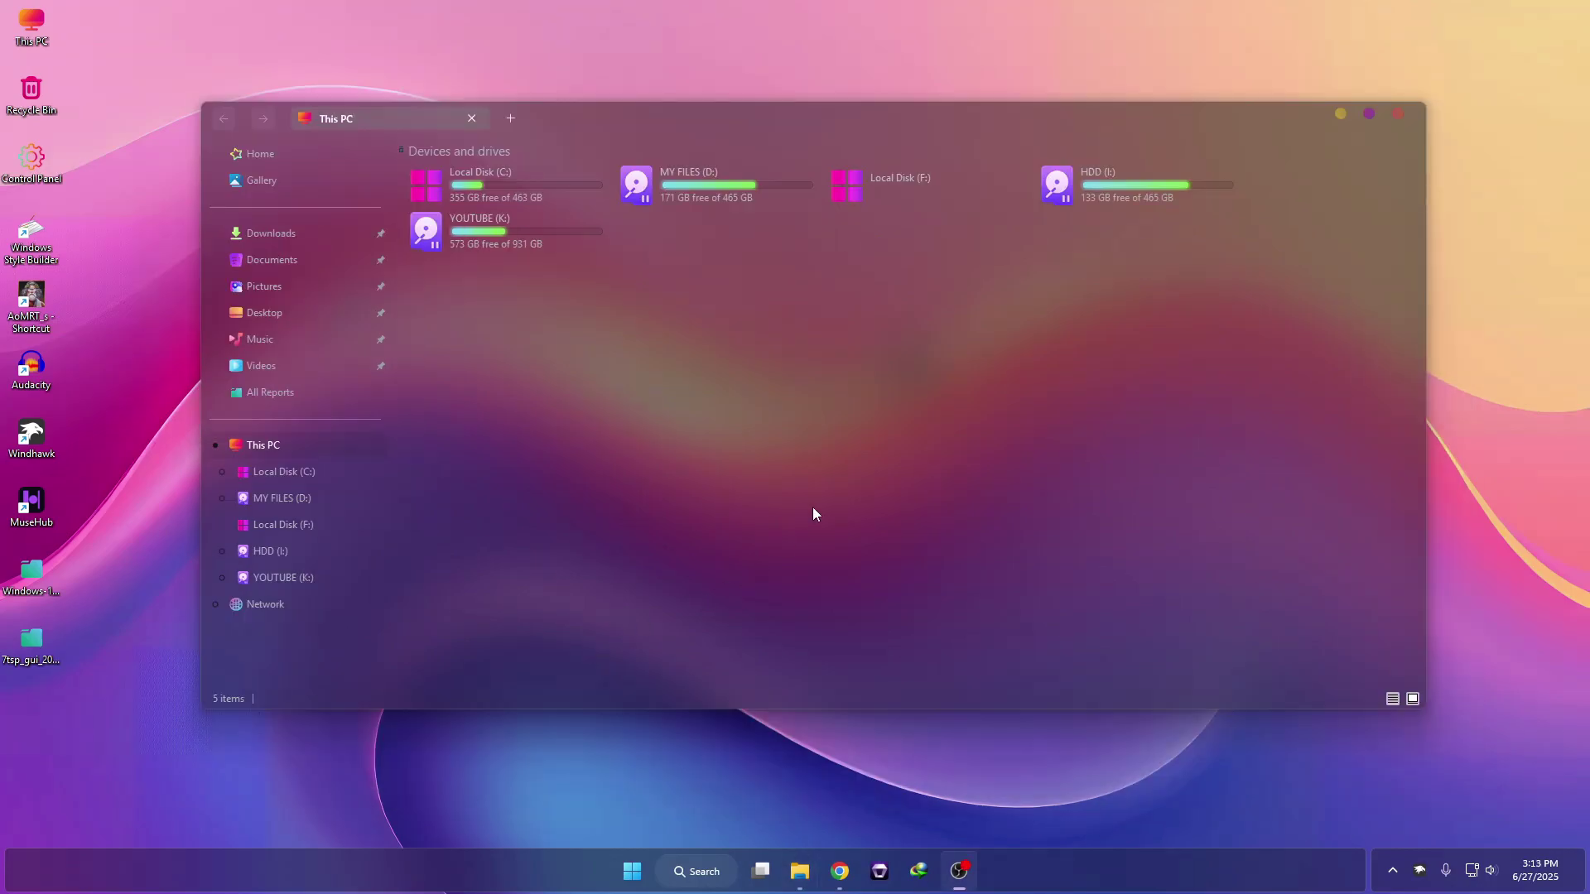
{"action": "double_click", "coordinate": [525, 191]}
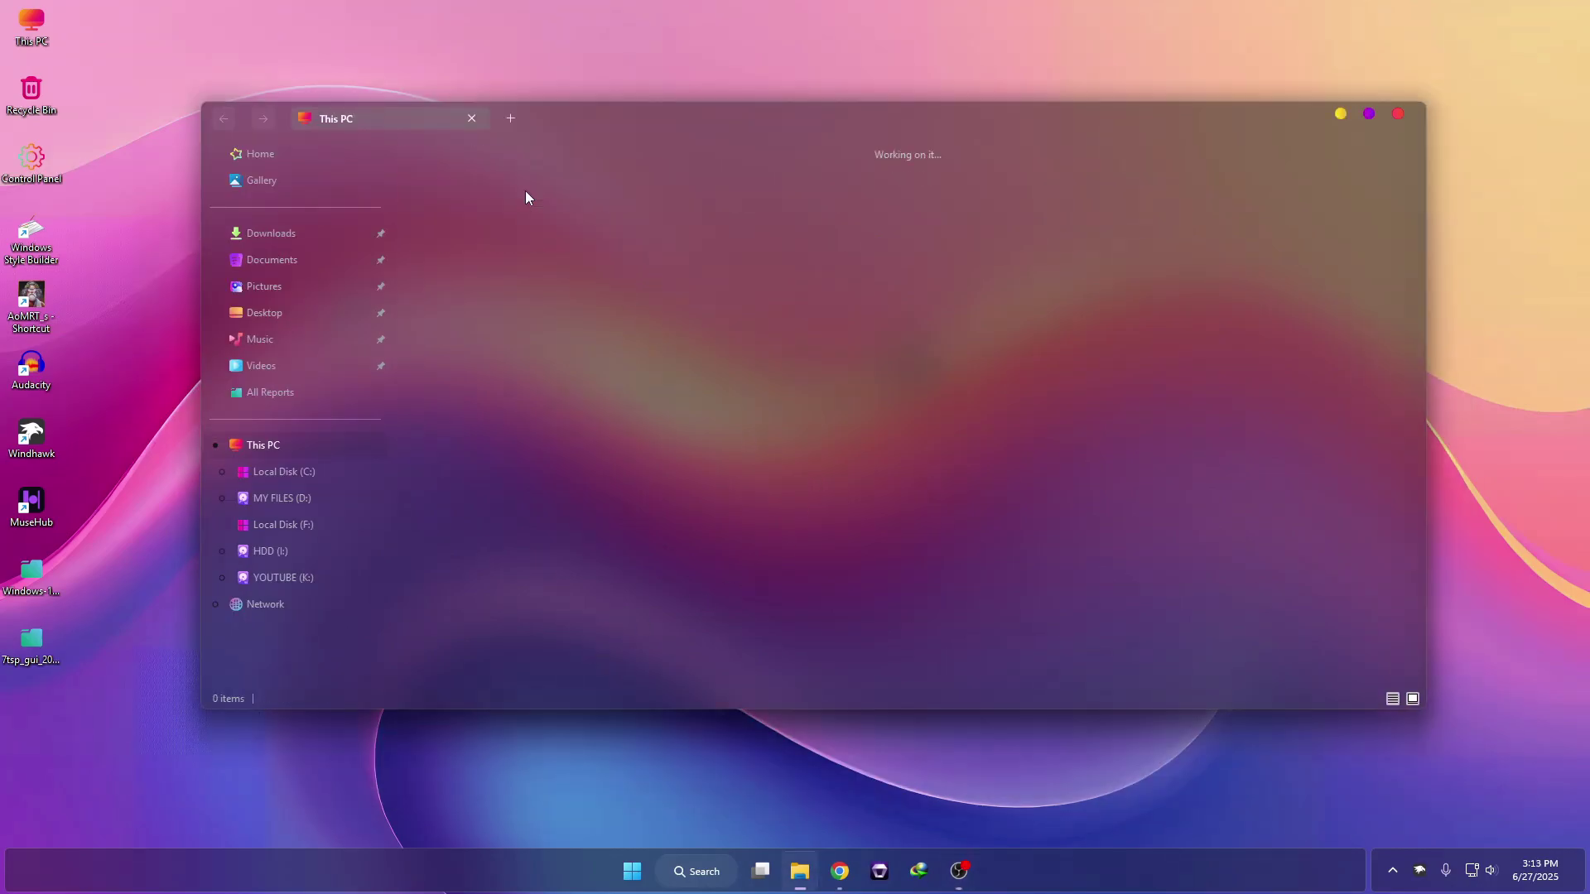
{"action": "double_click", "coordinate": [929, 201]}
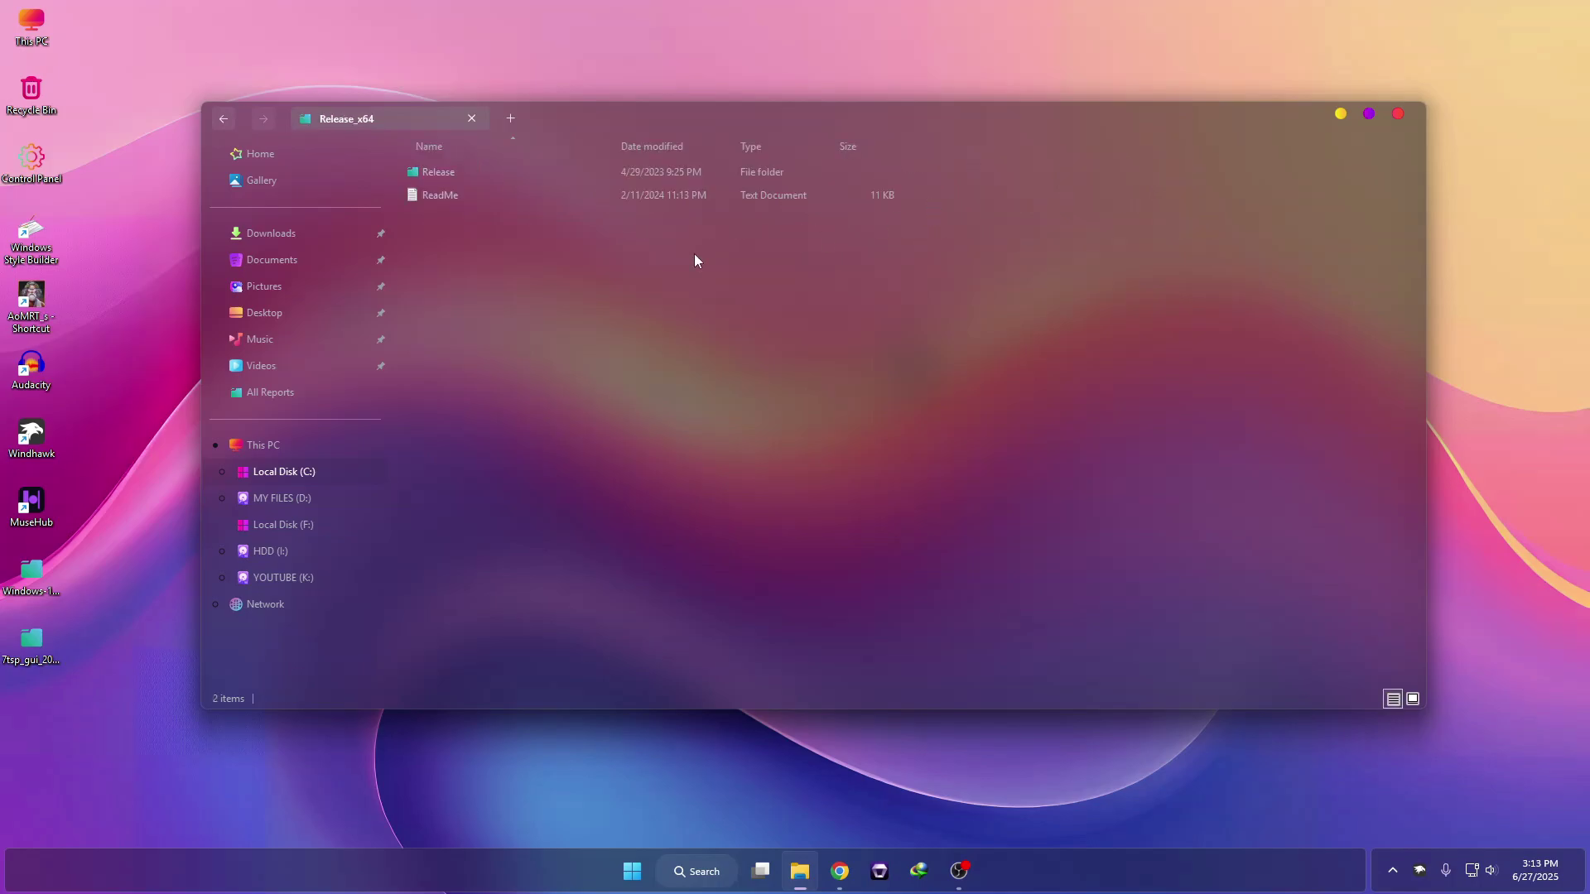
{"action": "double_click", "coordinate": [458, 170]}
{"action": "double_click", "coordinate": [447, 172]}
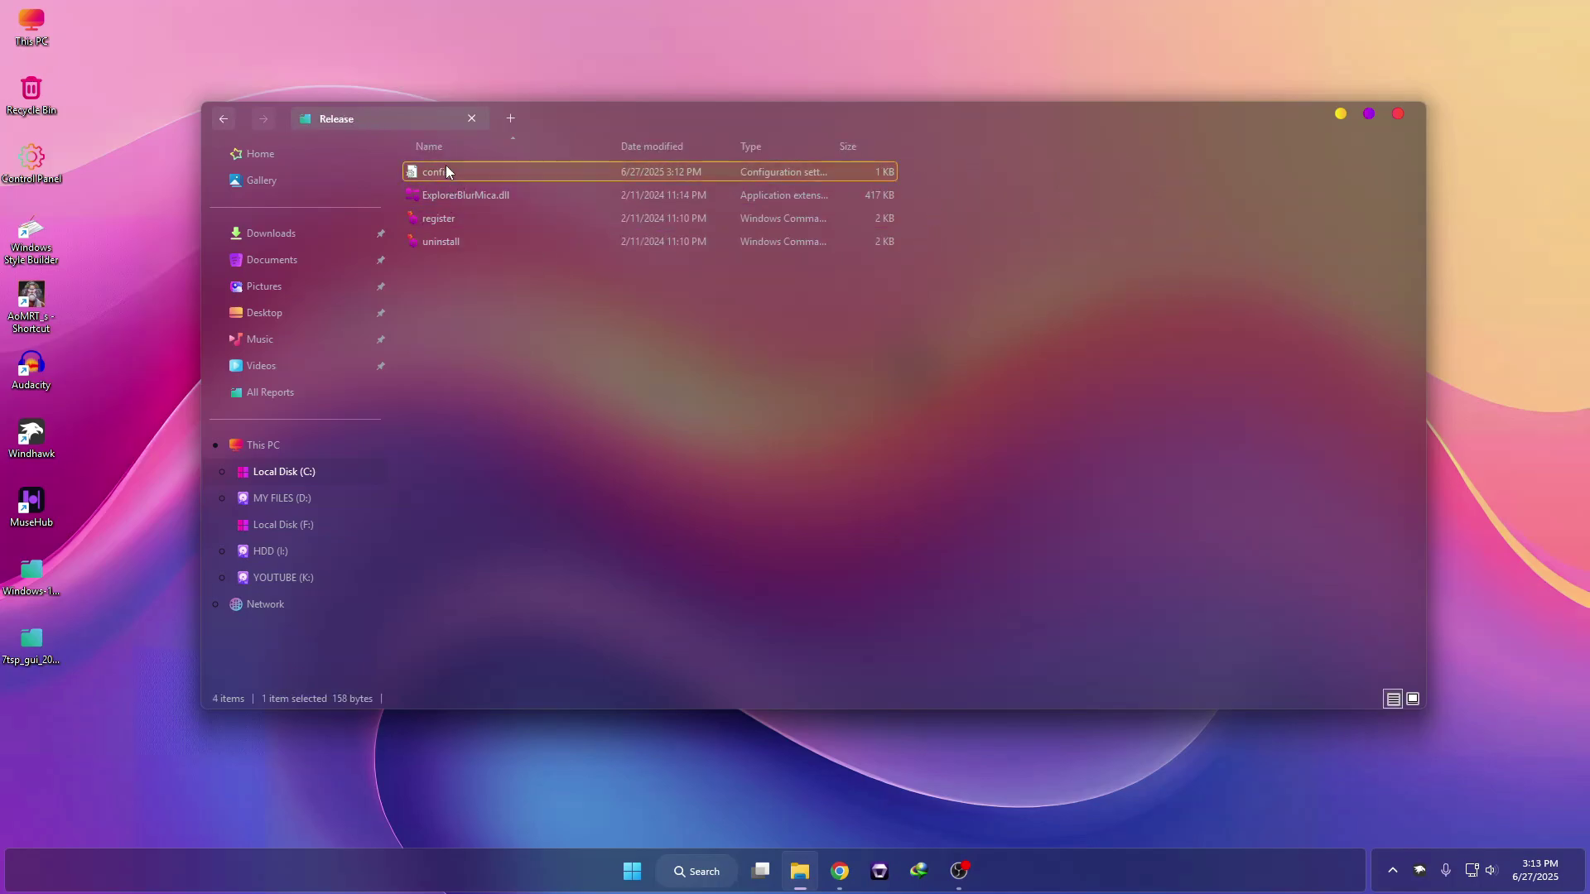
- Change config.ini's [dark] colour to r=28, g=9, b=48 and save
{"action": "left_click_drag", "start_coordinate": [774, 103], "coordinate": [649, 166]}
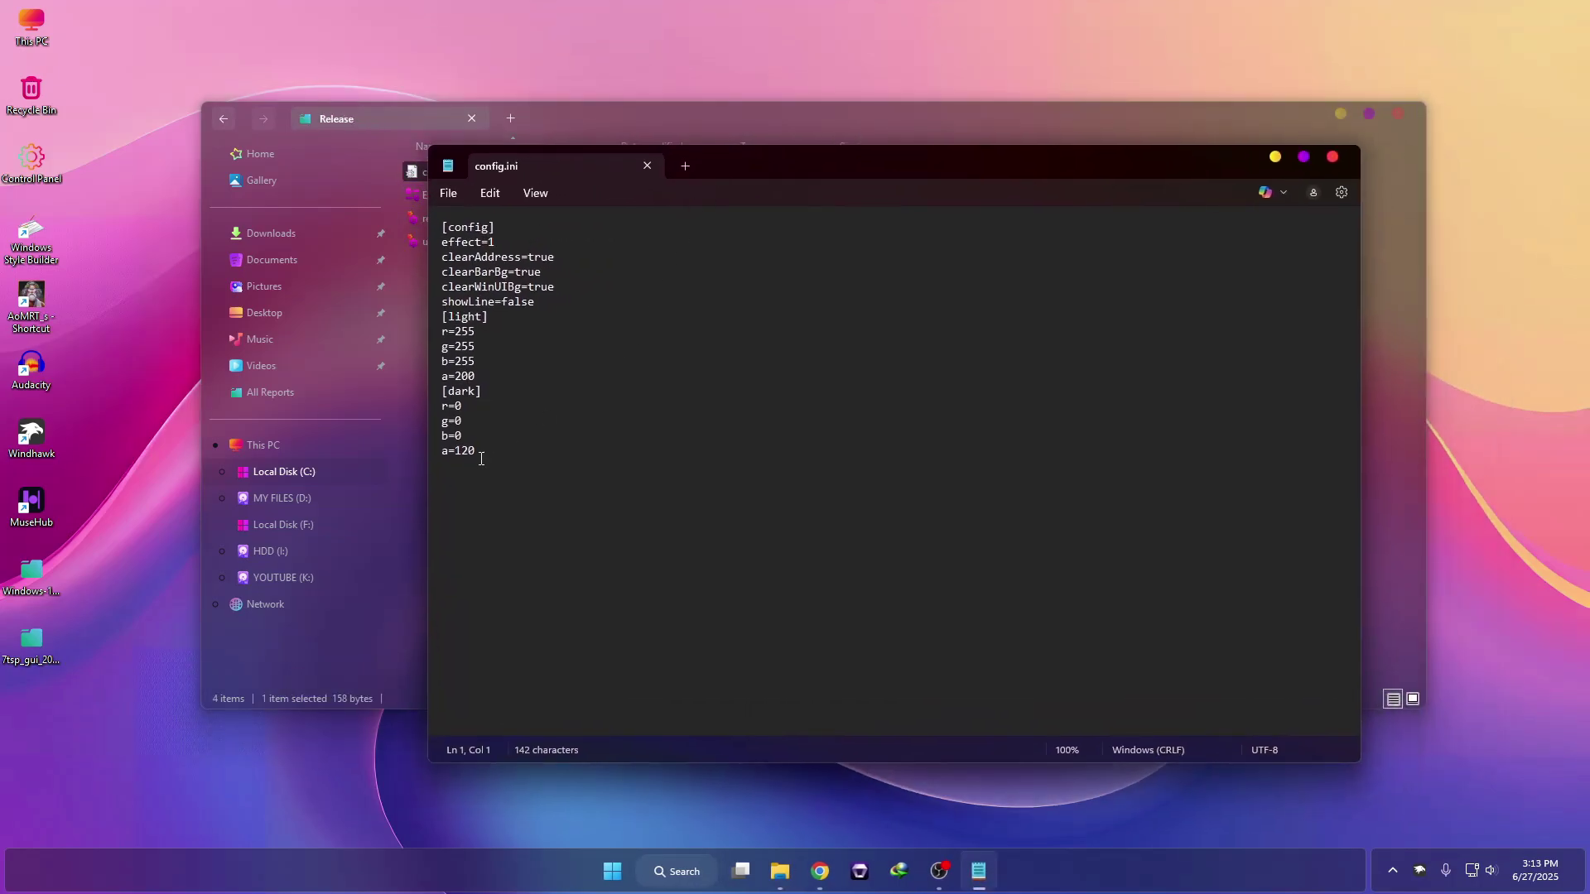
{"action": "left_click_drag", "start_coordinate": [460, 408], "coordinate": [458, 416]}
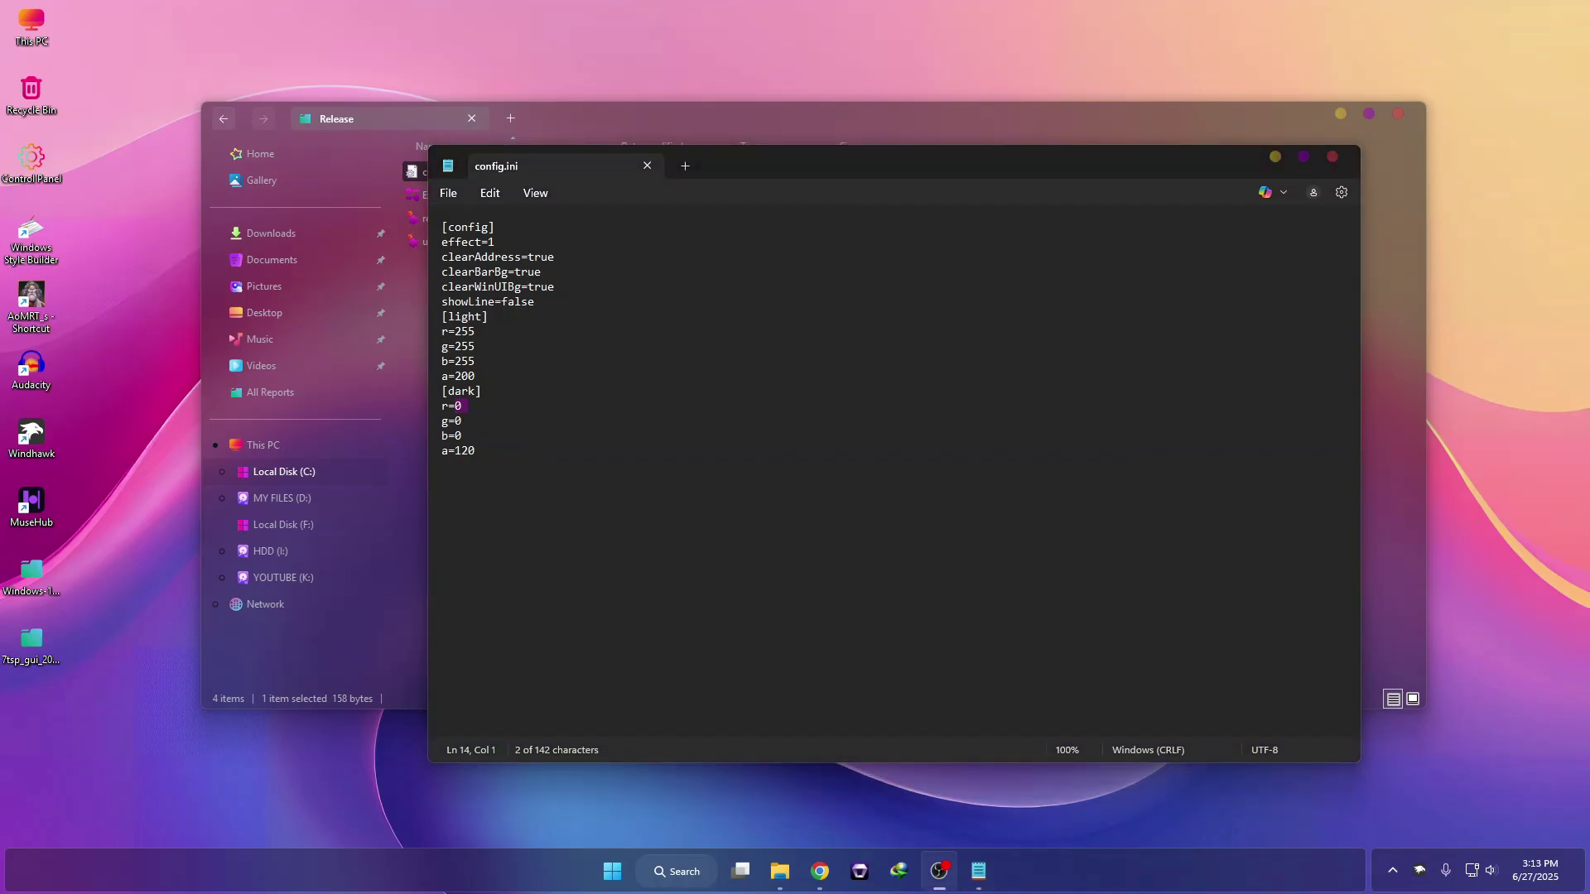
{"action": "left_click", "coordinate": [461, 406]}
{"action": "double_click", "coordinate": [460, 406]}
{"action": "type", "text": "28"}
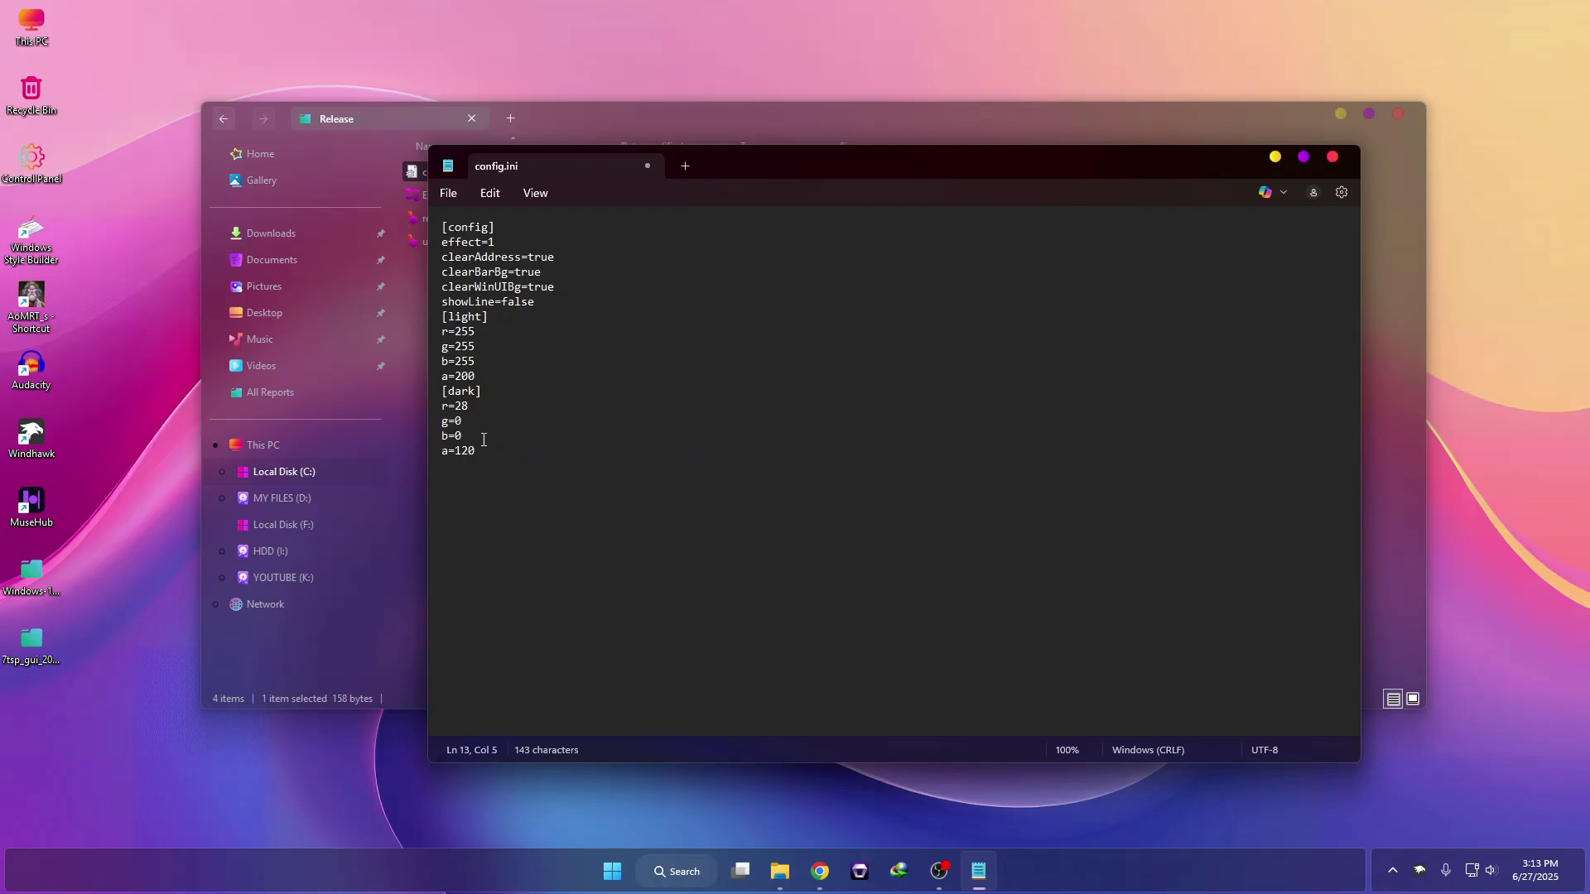
{"action": "left_click_drag", "start_coordinate": [454, 423], "coordinate": [466, 424]}
{"action": "type", "text": "9"}
{"action": "left_click_drag", "start_coordinate": [455, 436], "coordinate": [472, 457]}
{"action": "type", "text": "48"}
{"action": "type", "text": "6"}
{"action": "left_click", "coordinate": [448, 193]}
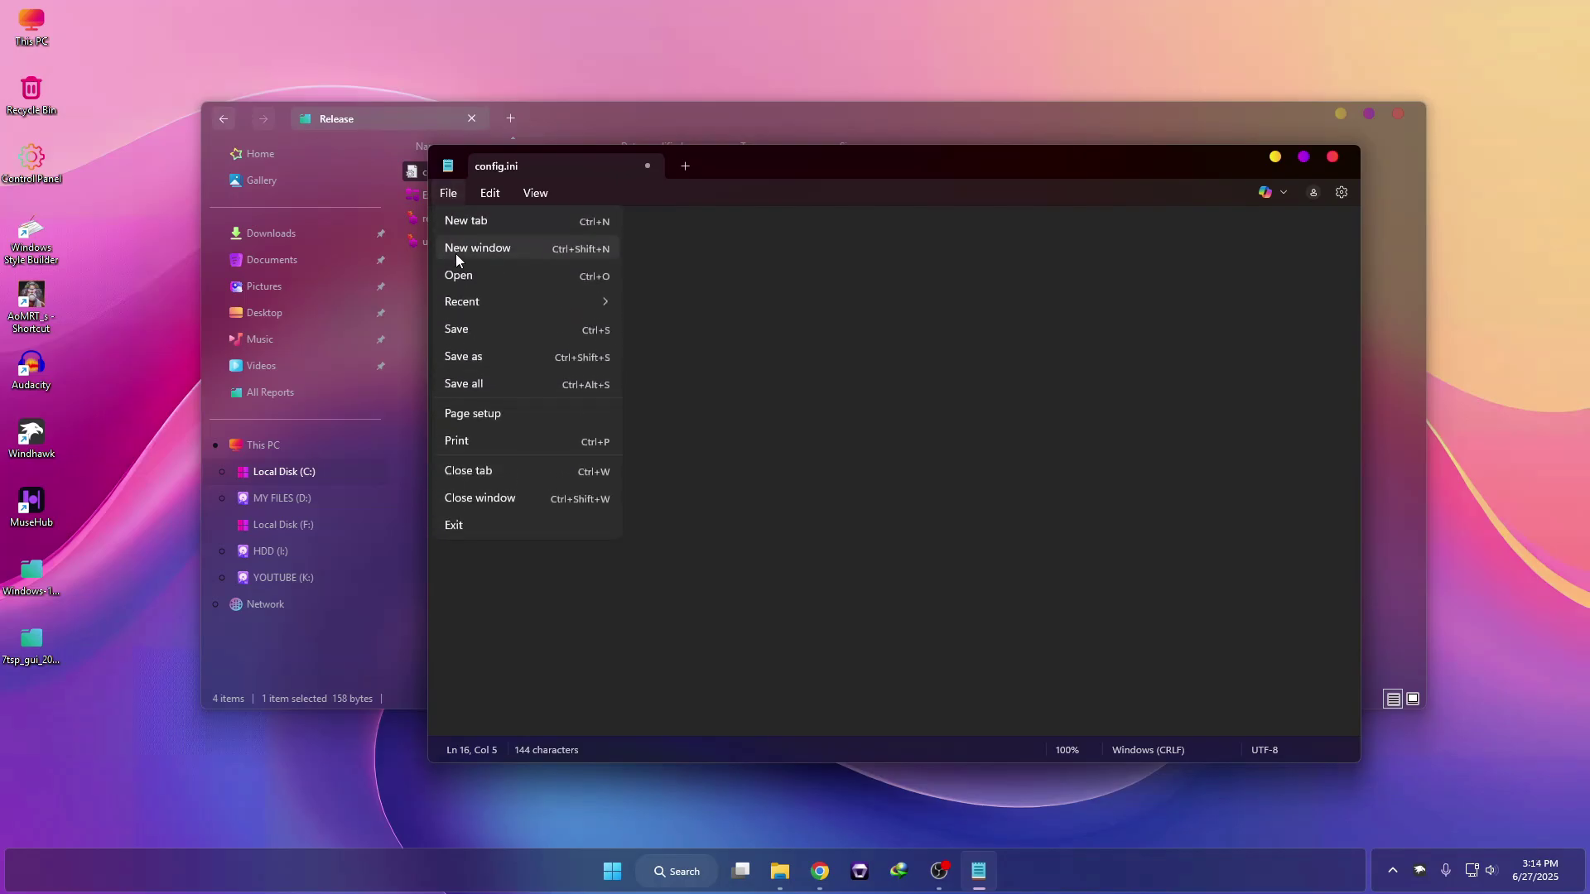
{"action": "left_click", "coordinate": [470, 330]}
- Close Notepad and the Release folder, then reopen This PC to see the purple tint
{"action": "left_click", "coordinate": [1332, 157]}
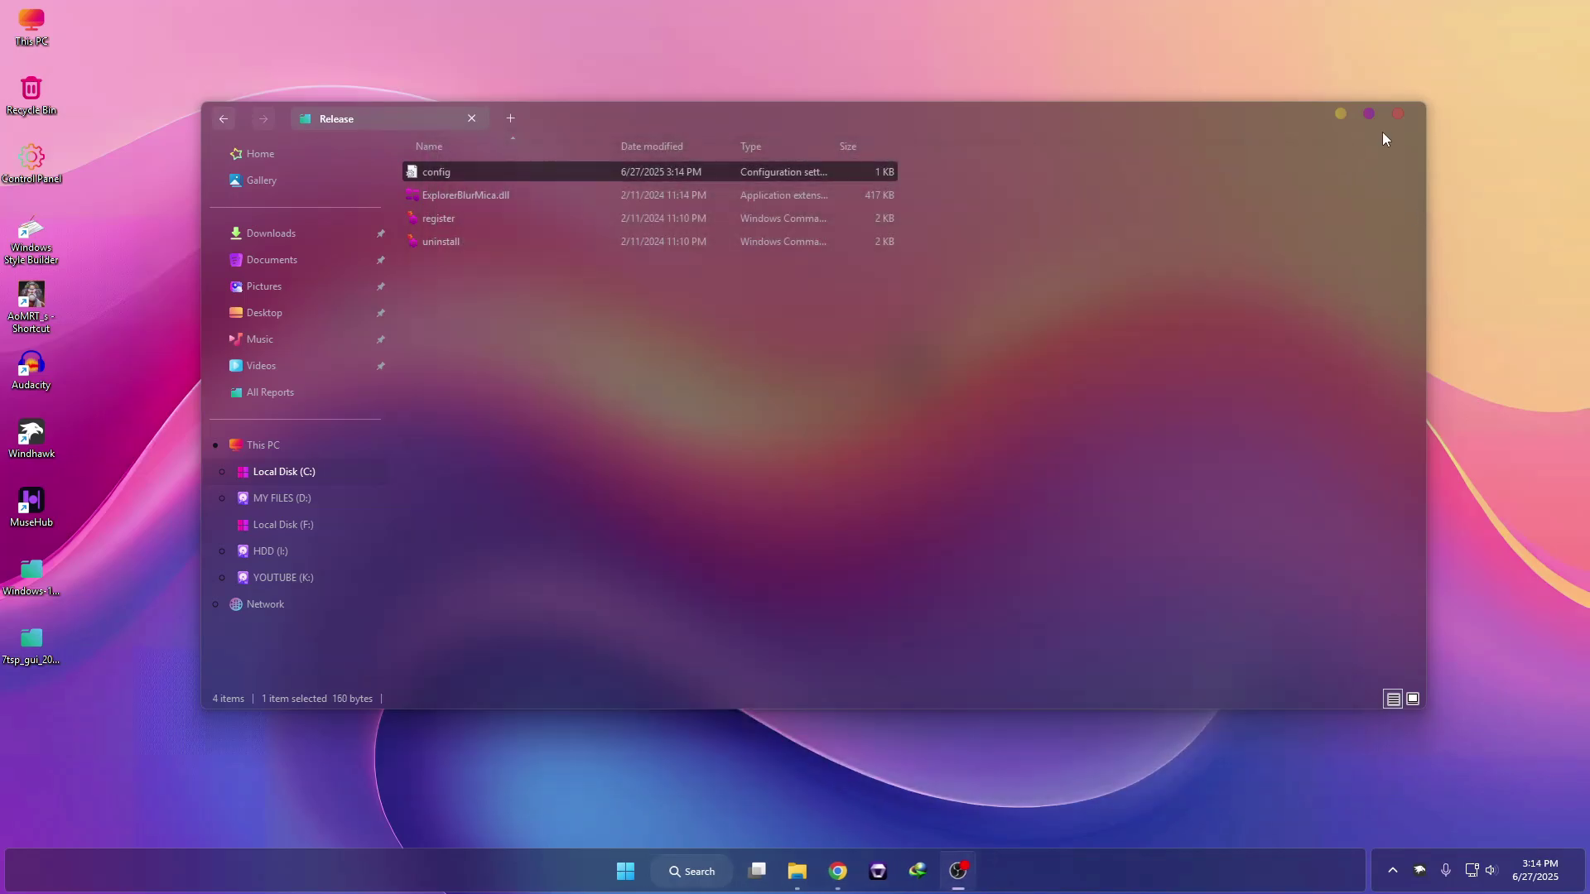
{"action": "left_click", "coordinate": [1398, 113]}
{"action": "double_click", "coordinate": [35, 21]}
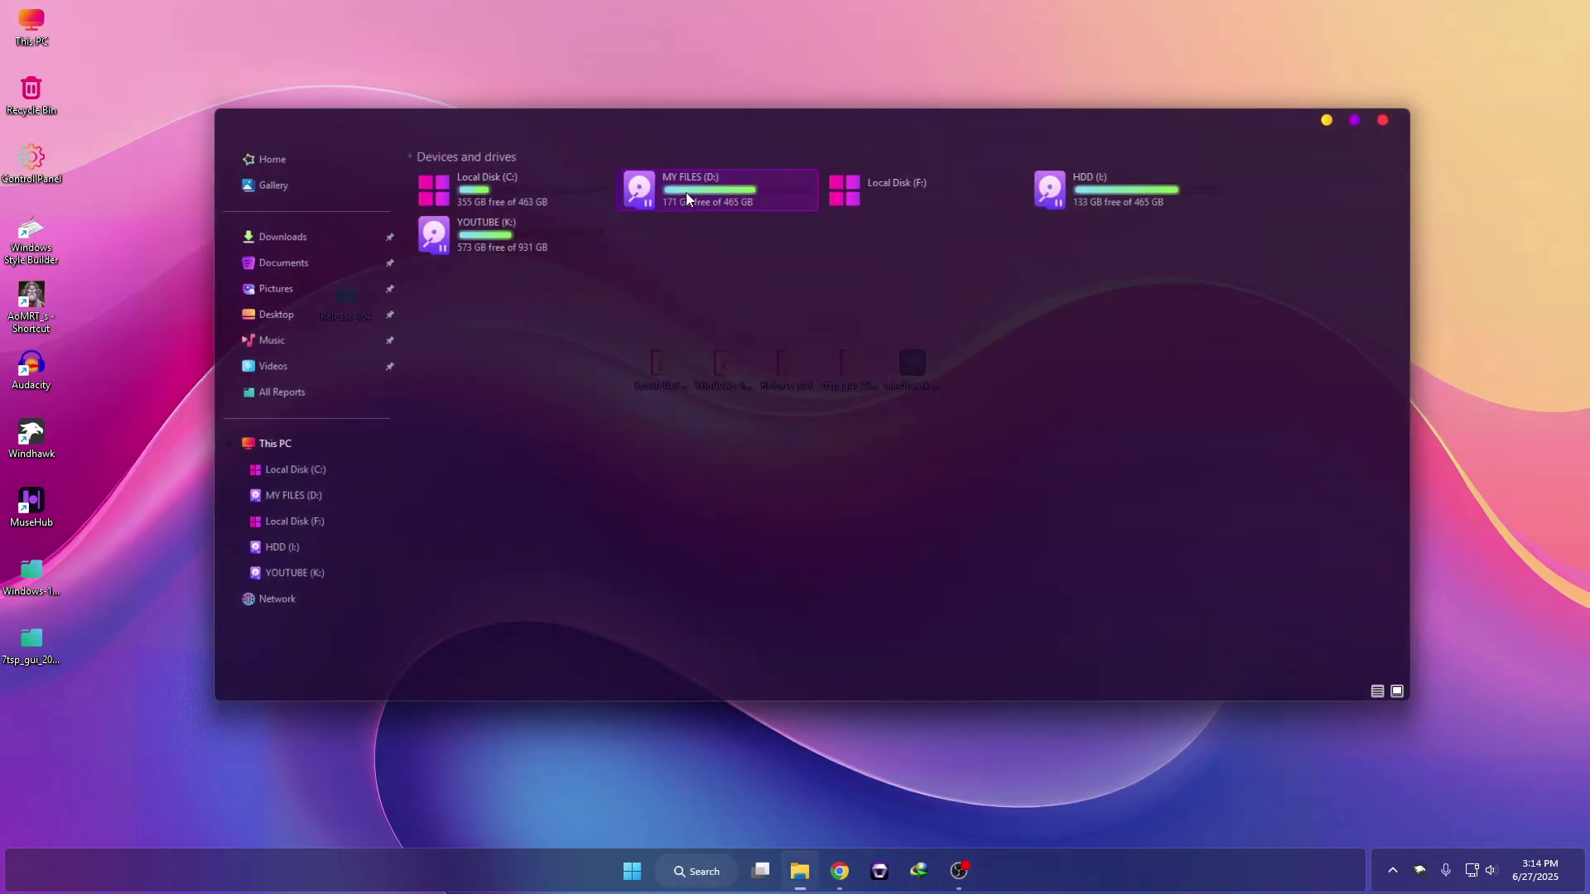